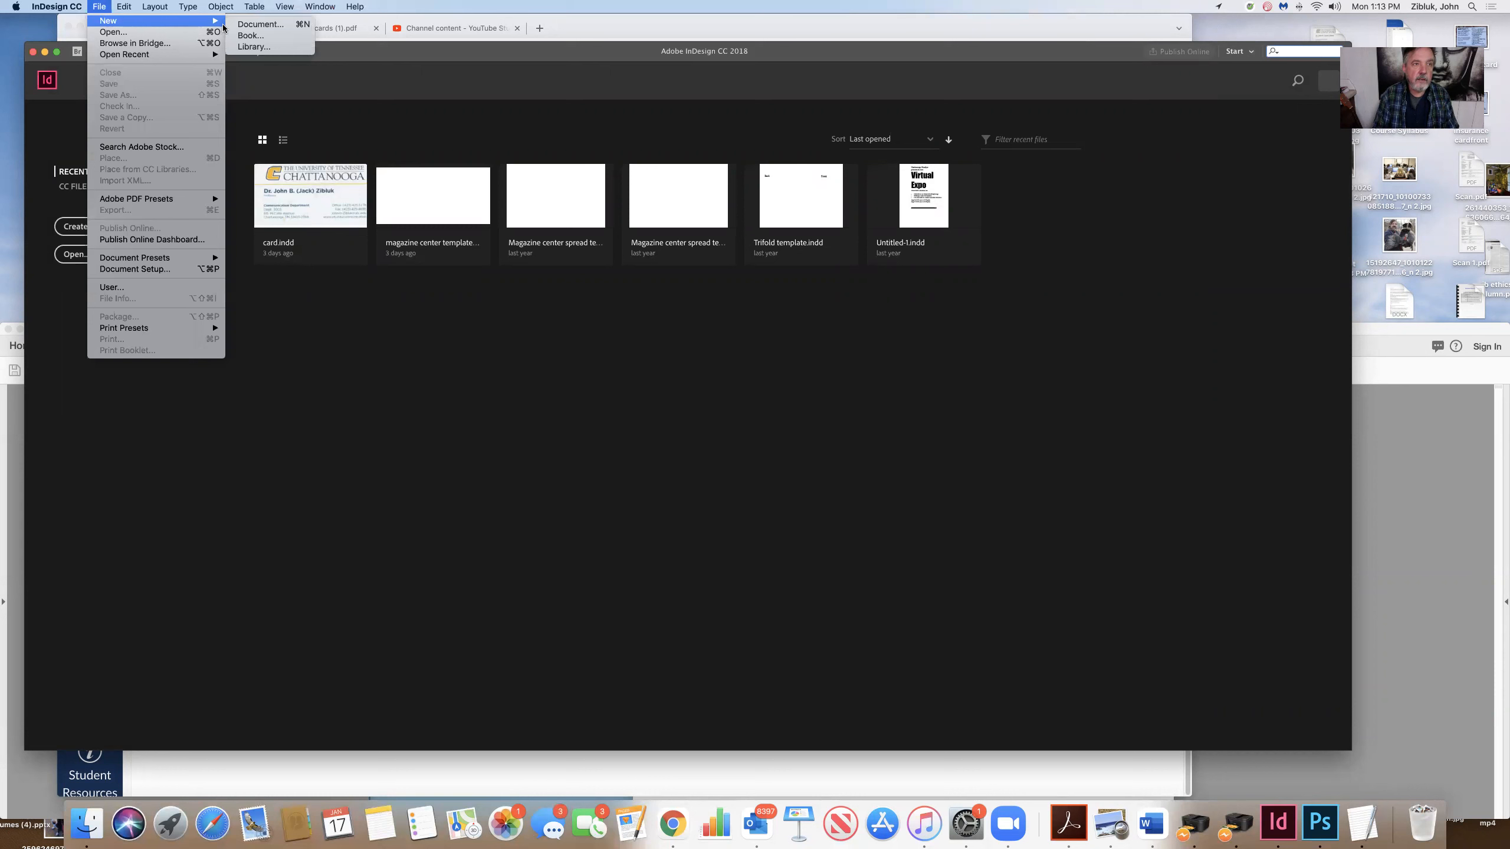
Step: Create a new landscape document in inches, 3.5 in wide and 2 in high, with one page and zero margins
click(240, 25)
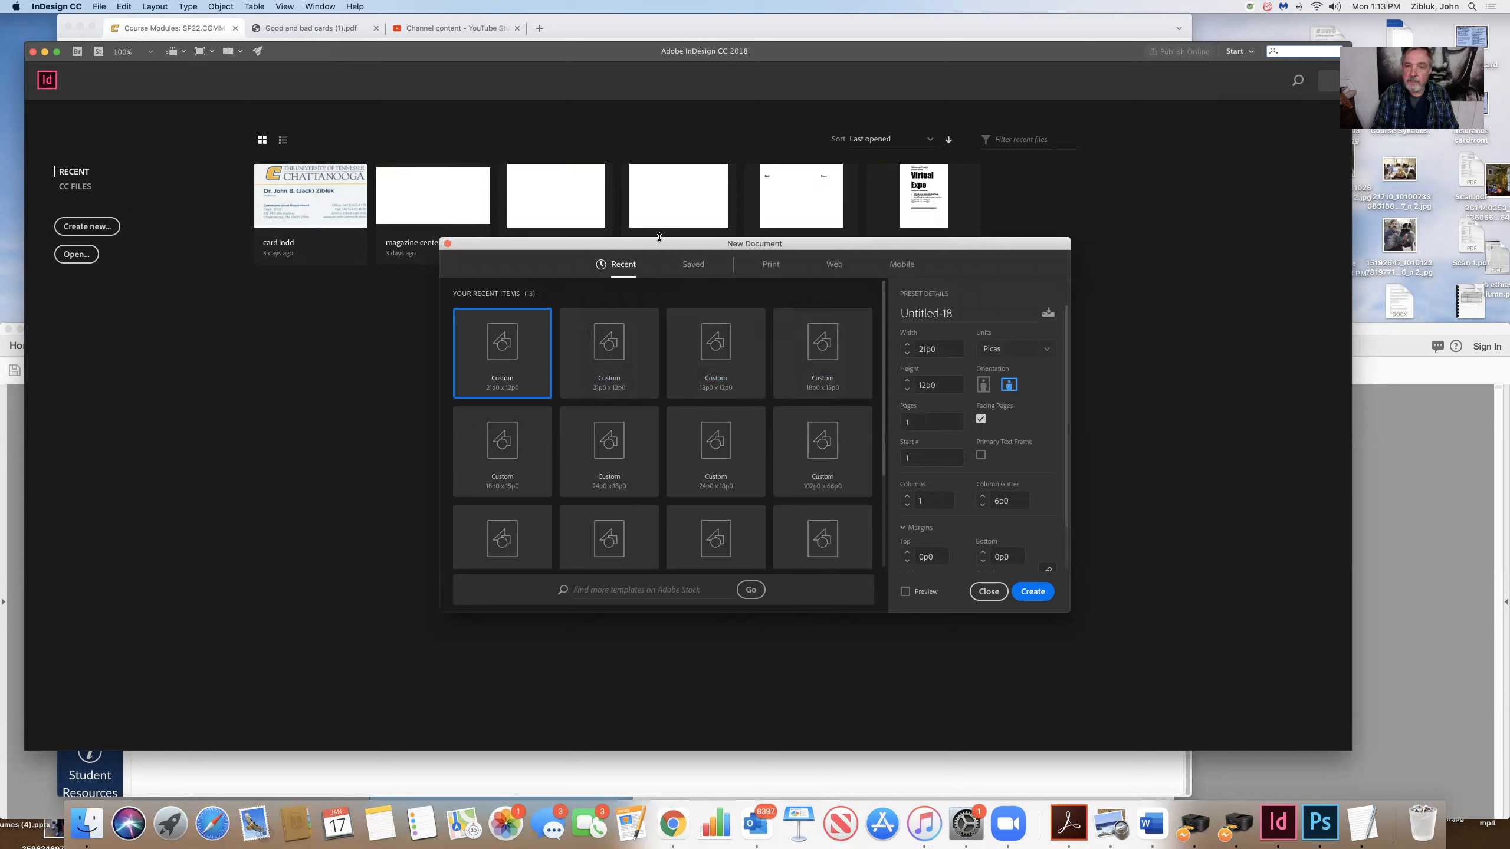
click(1046, 351)
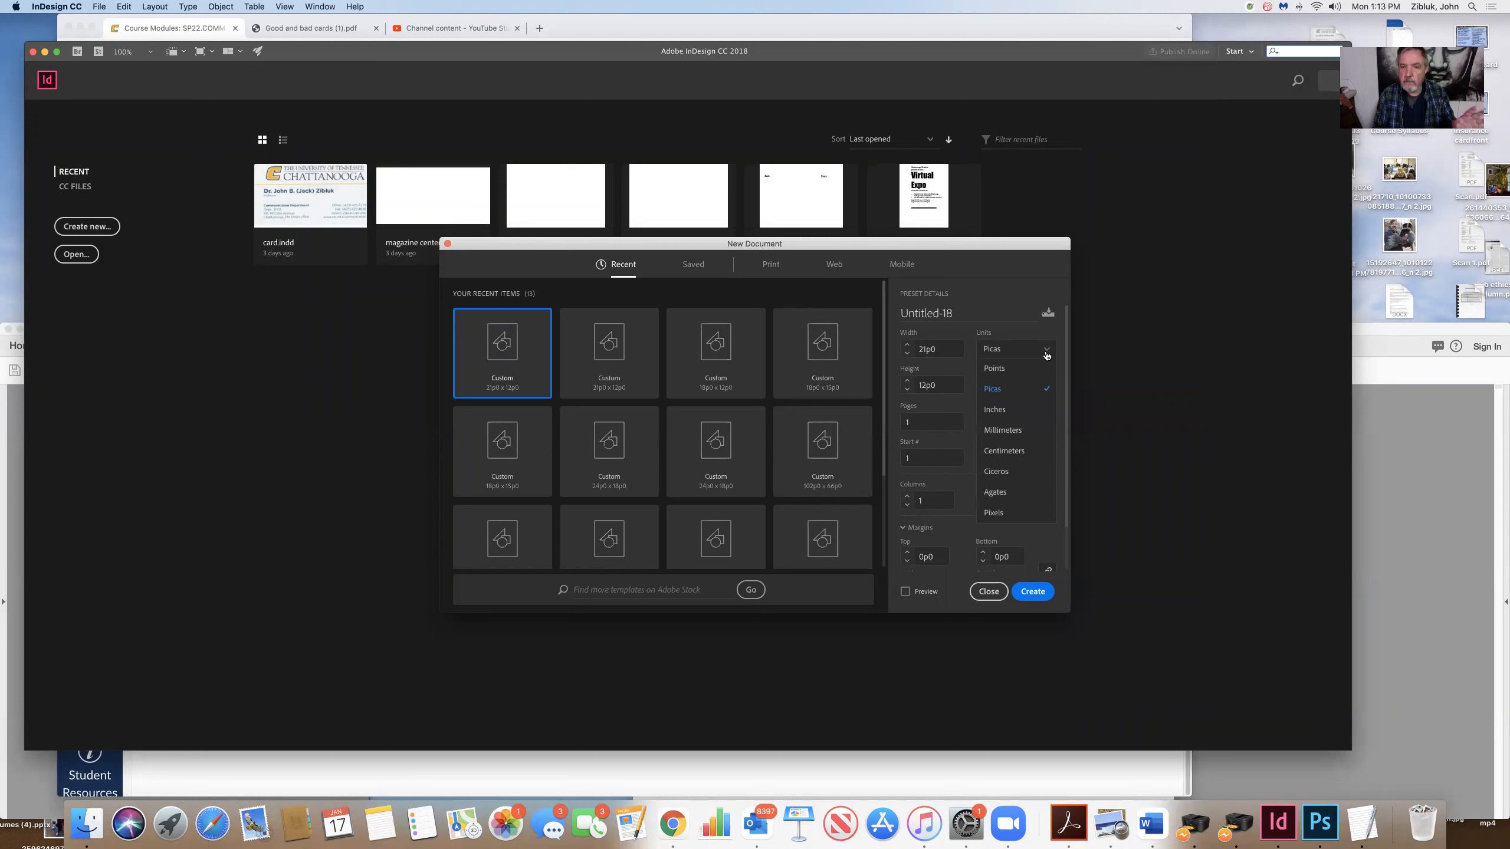
click(1009, 410)
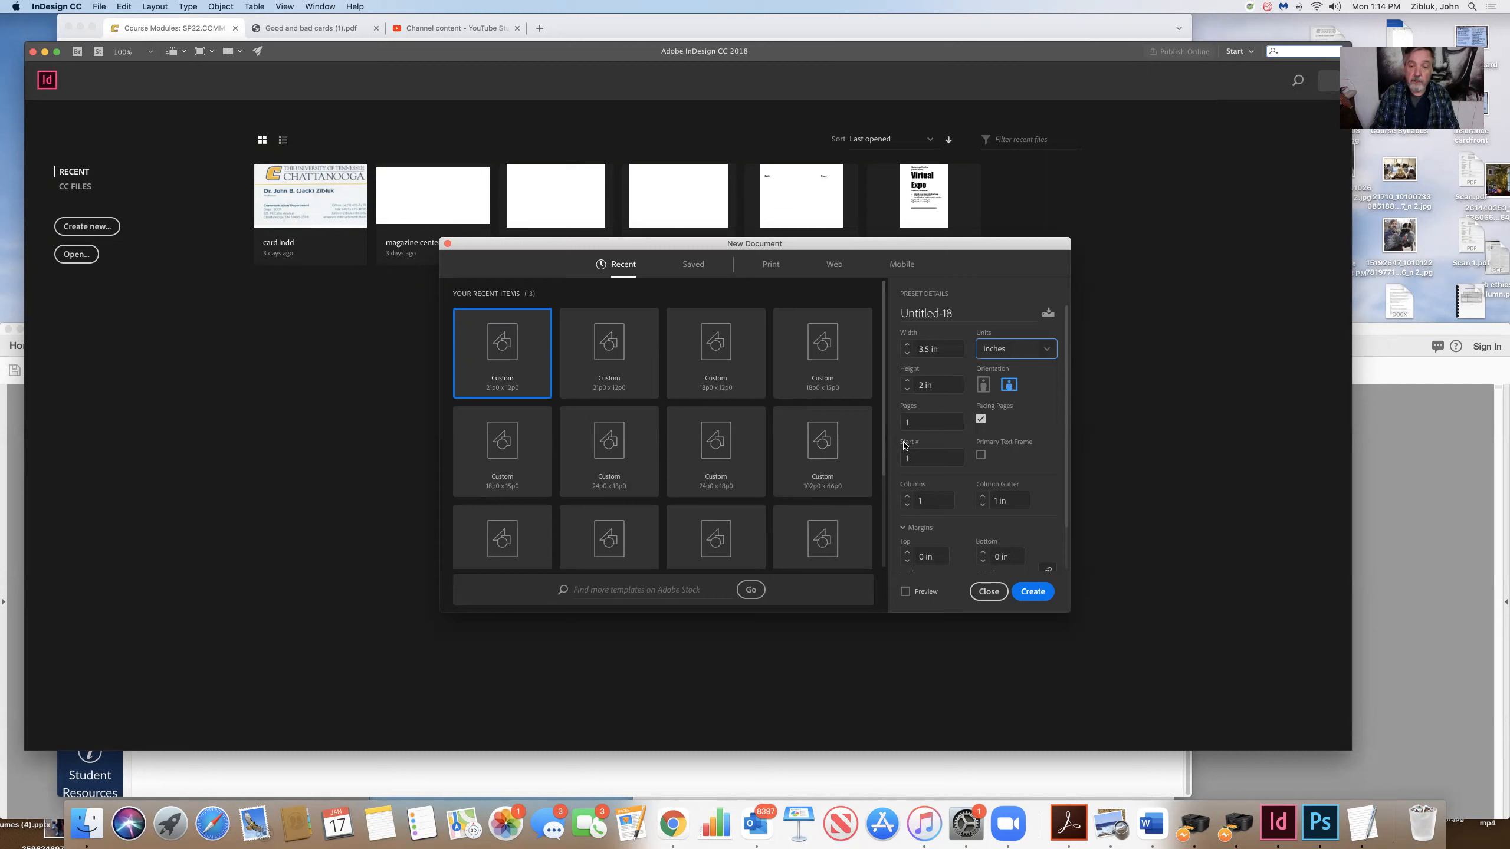
click(1034, 595)
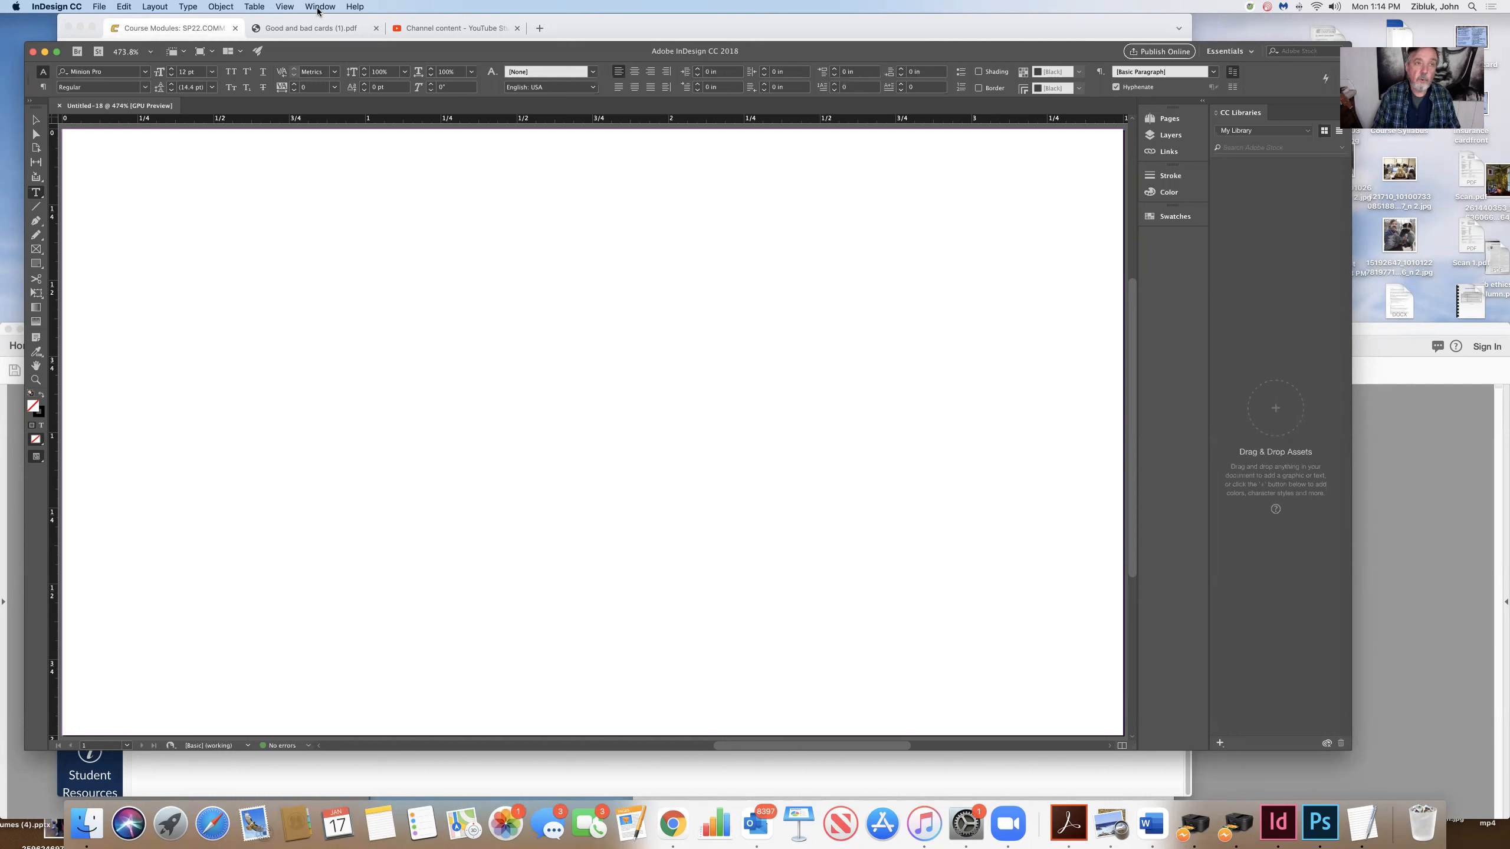
Step: Show the document grid on the page
click(285, 7)
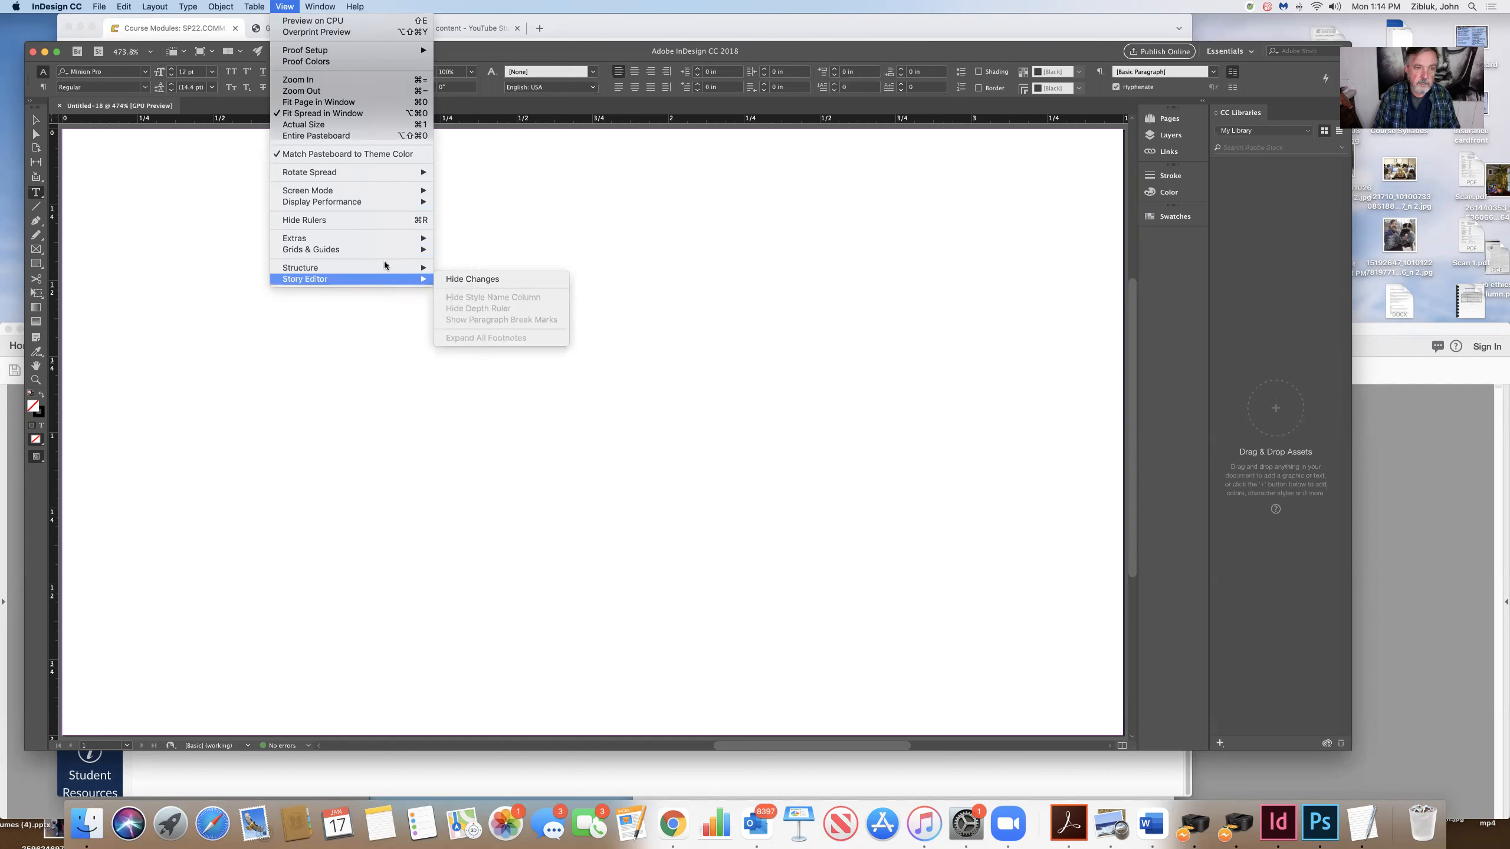
mouse_move(386, 249)
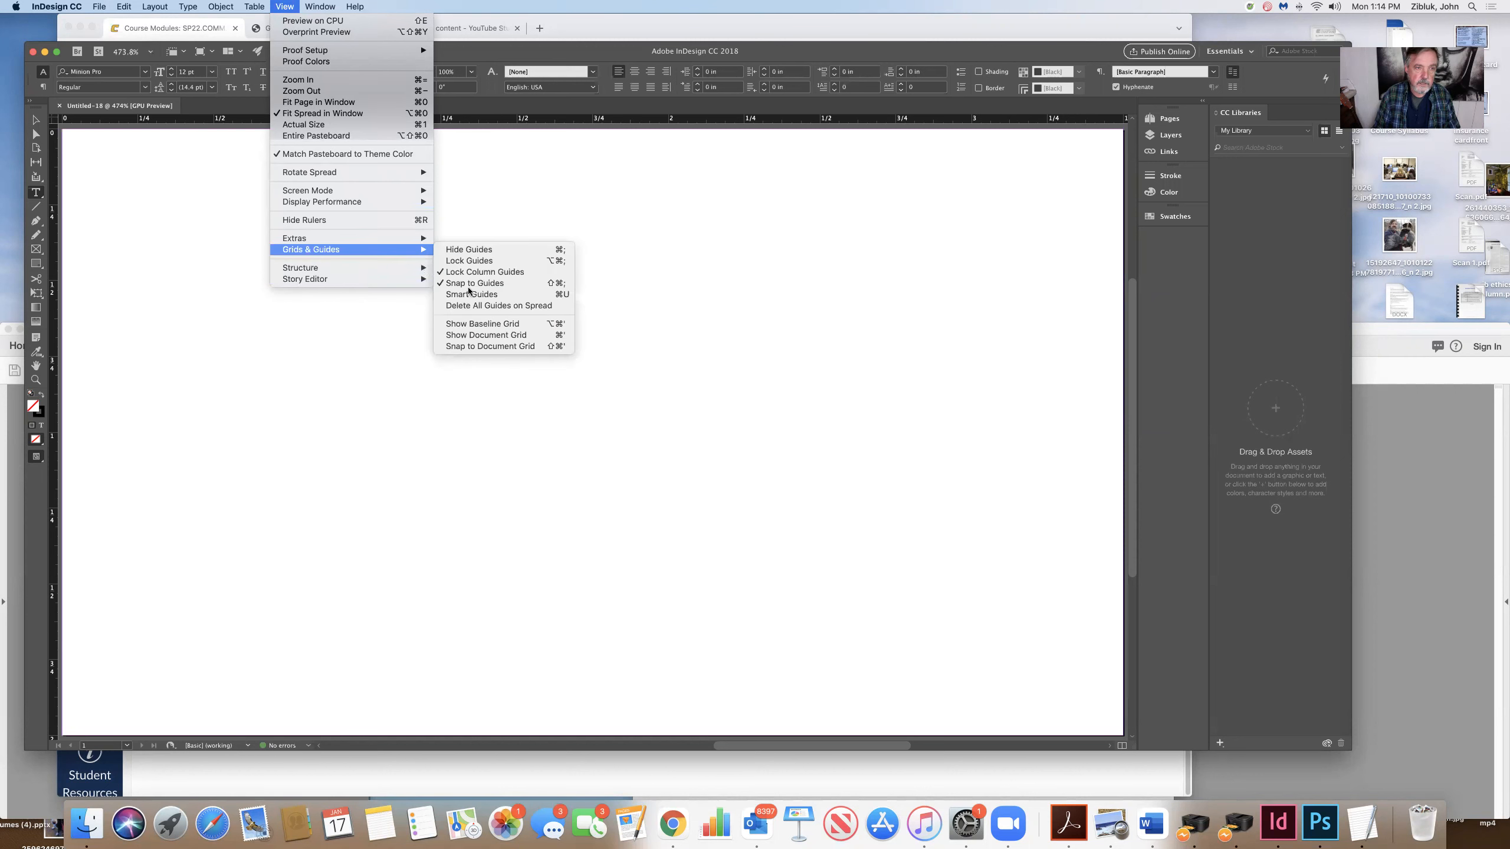
click(501, 337)
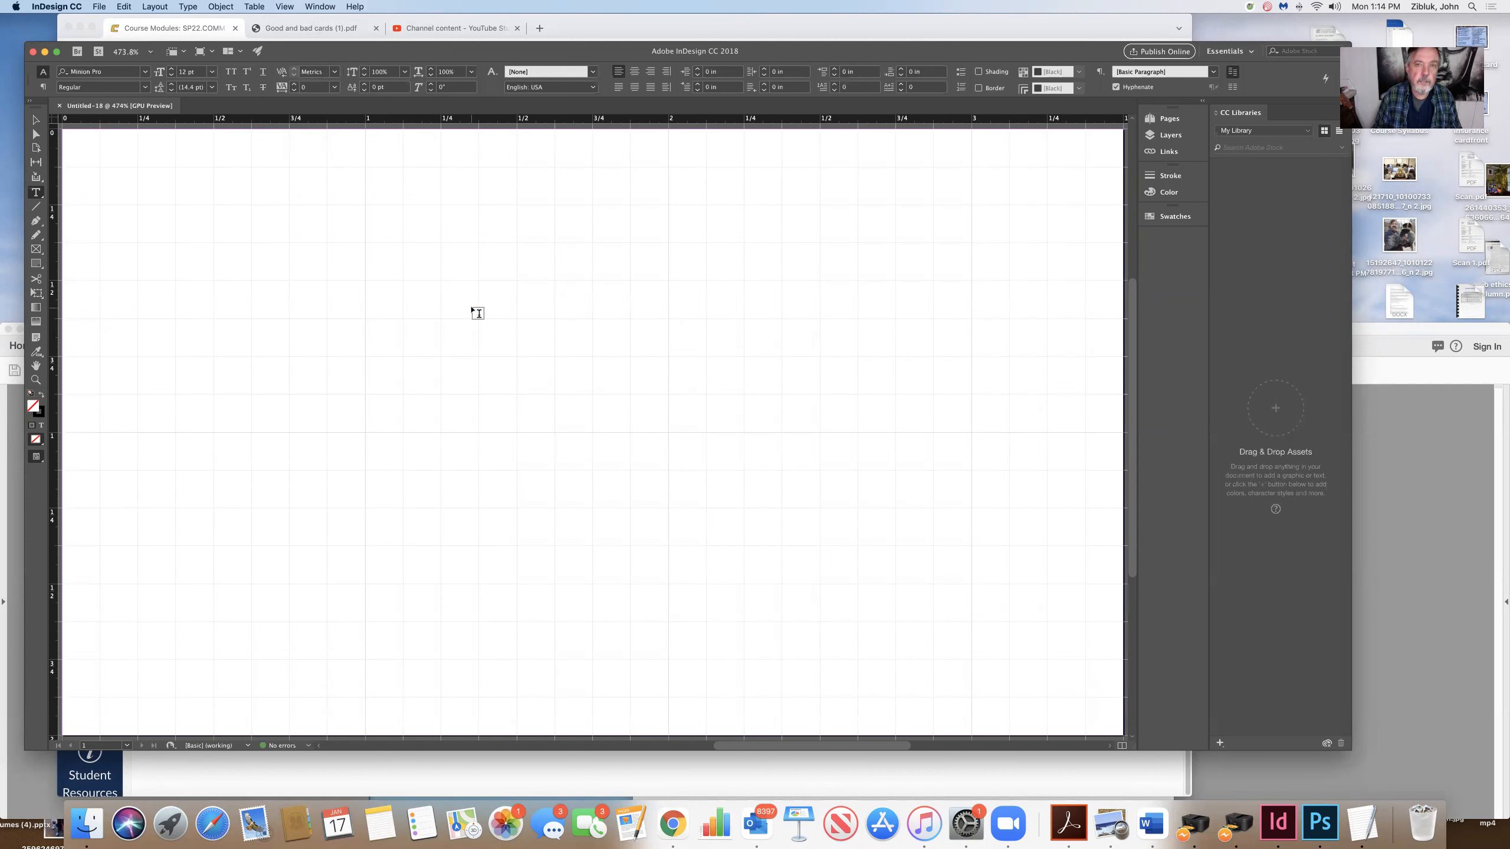
Step: Show the baseline grid in addition to the document grid
click(316, 6)
mouse_move(284, 7)
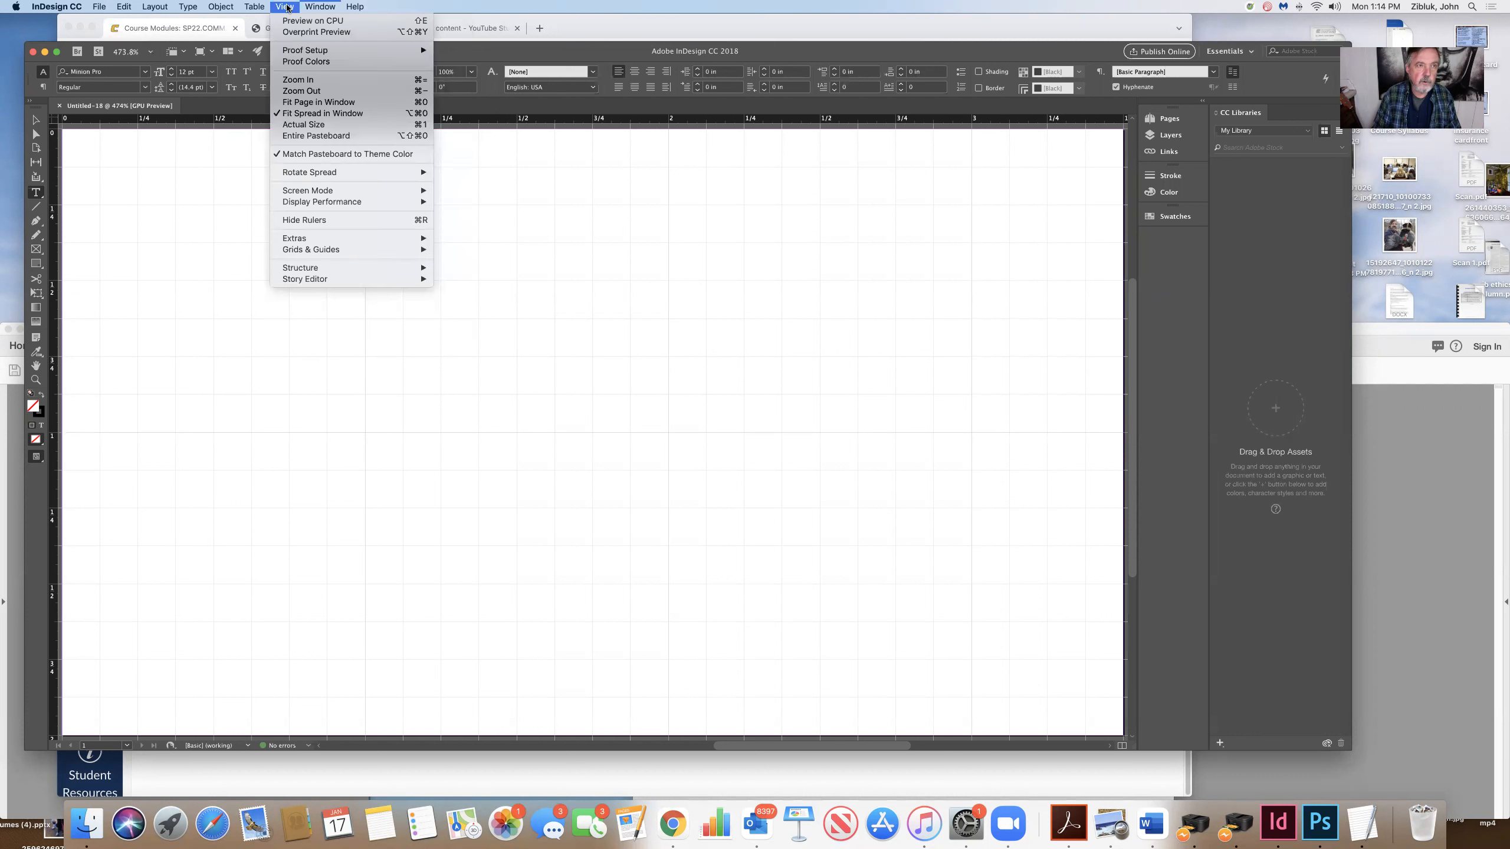
mouse_move(299, 238)
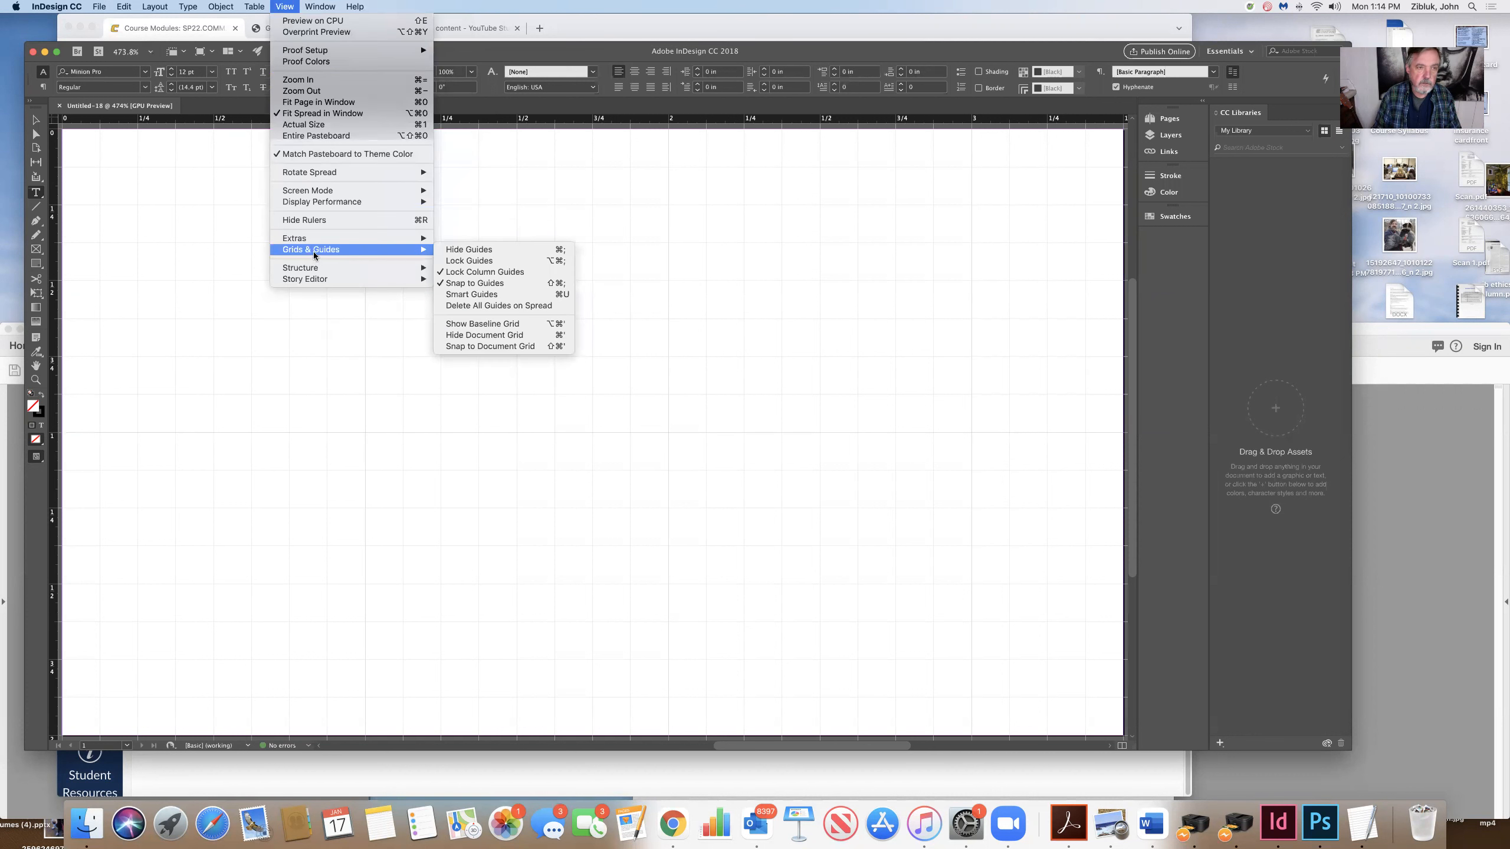
mouse_move(393, 250)
click(494, 324)
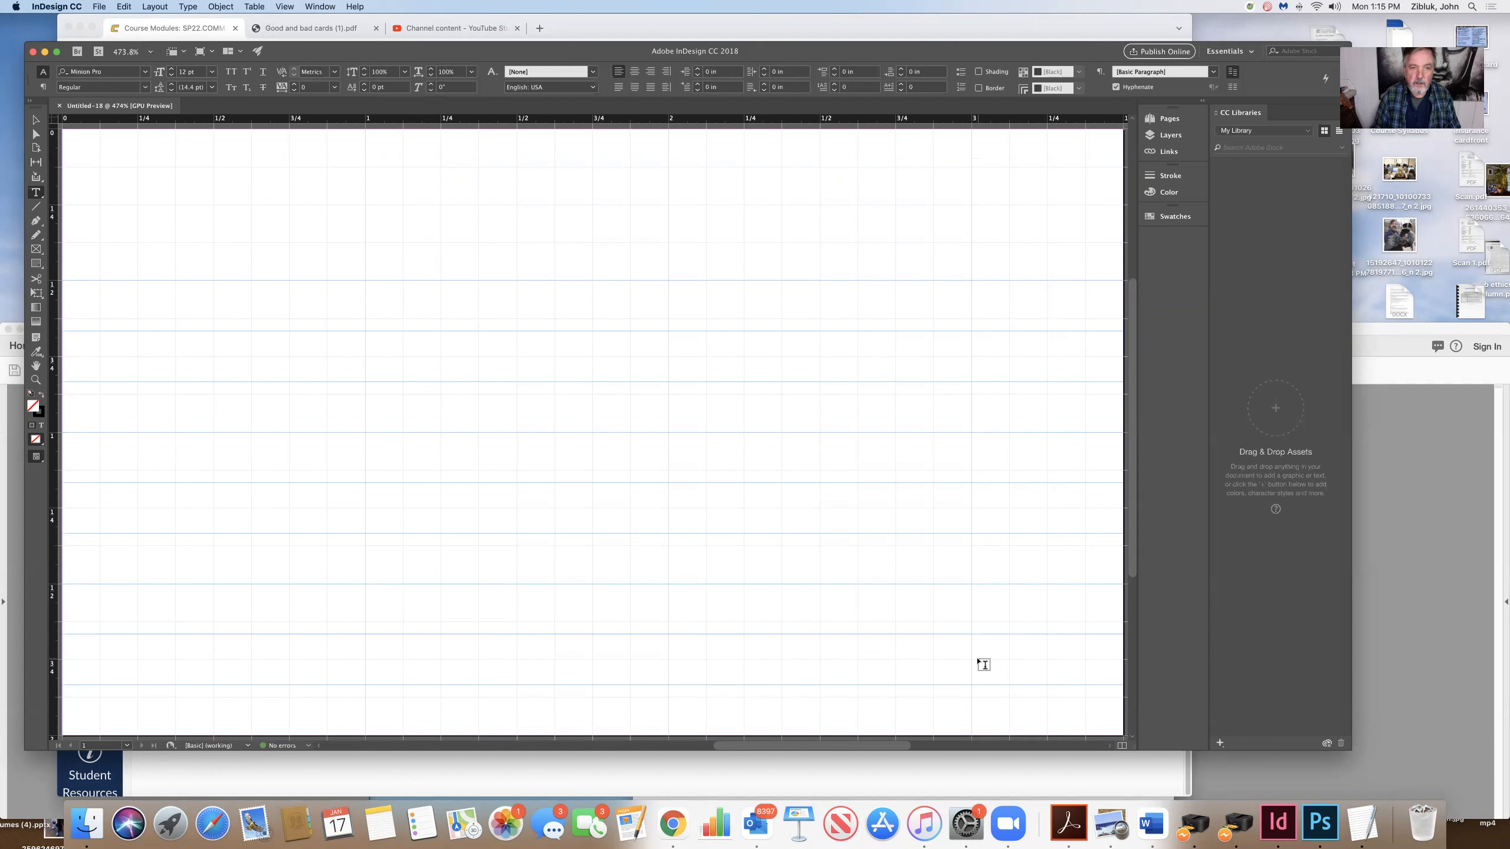
Step: Hide the baseline grid and keep the document grid
click(281, 6)
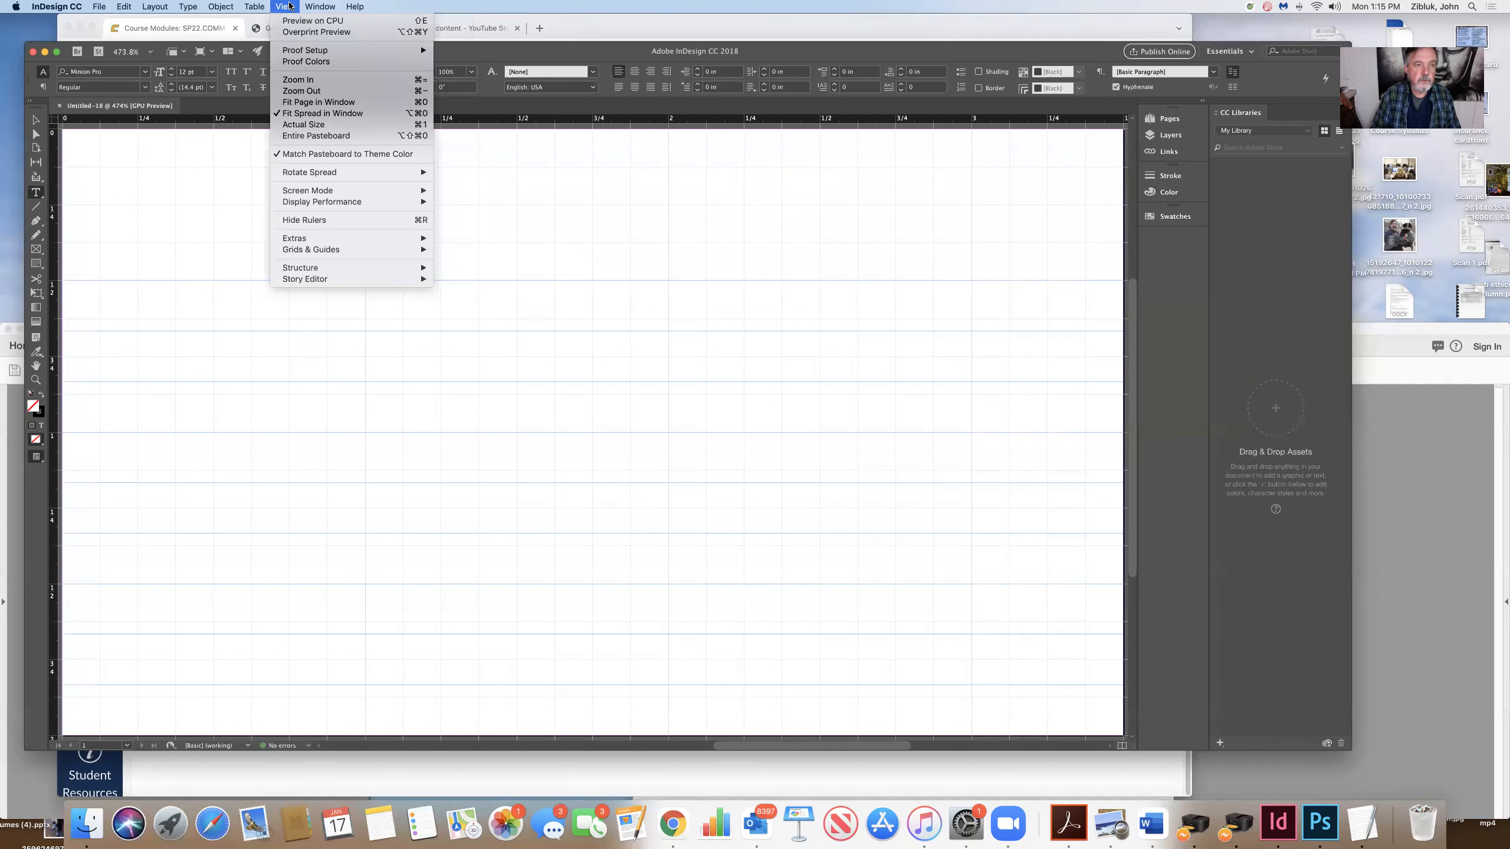
mouse_move(346, 252)
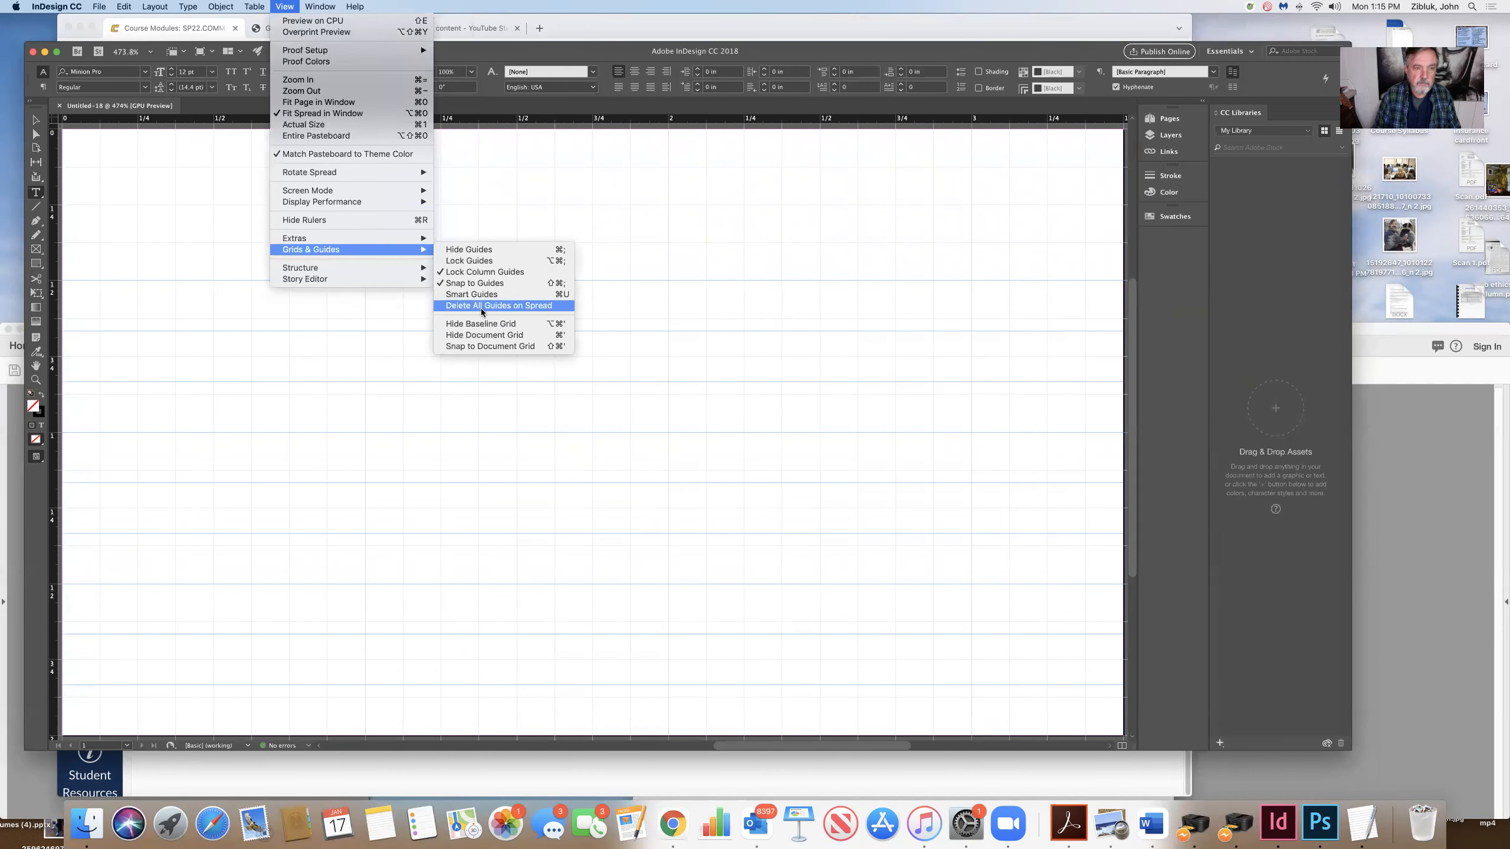
click(488, 326)
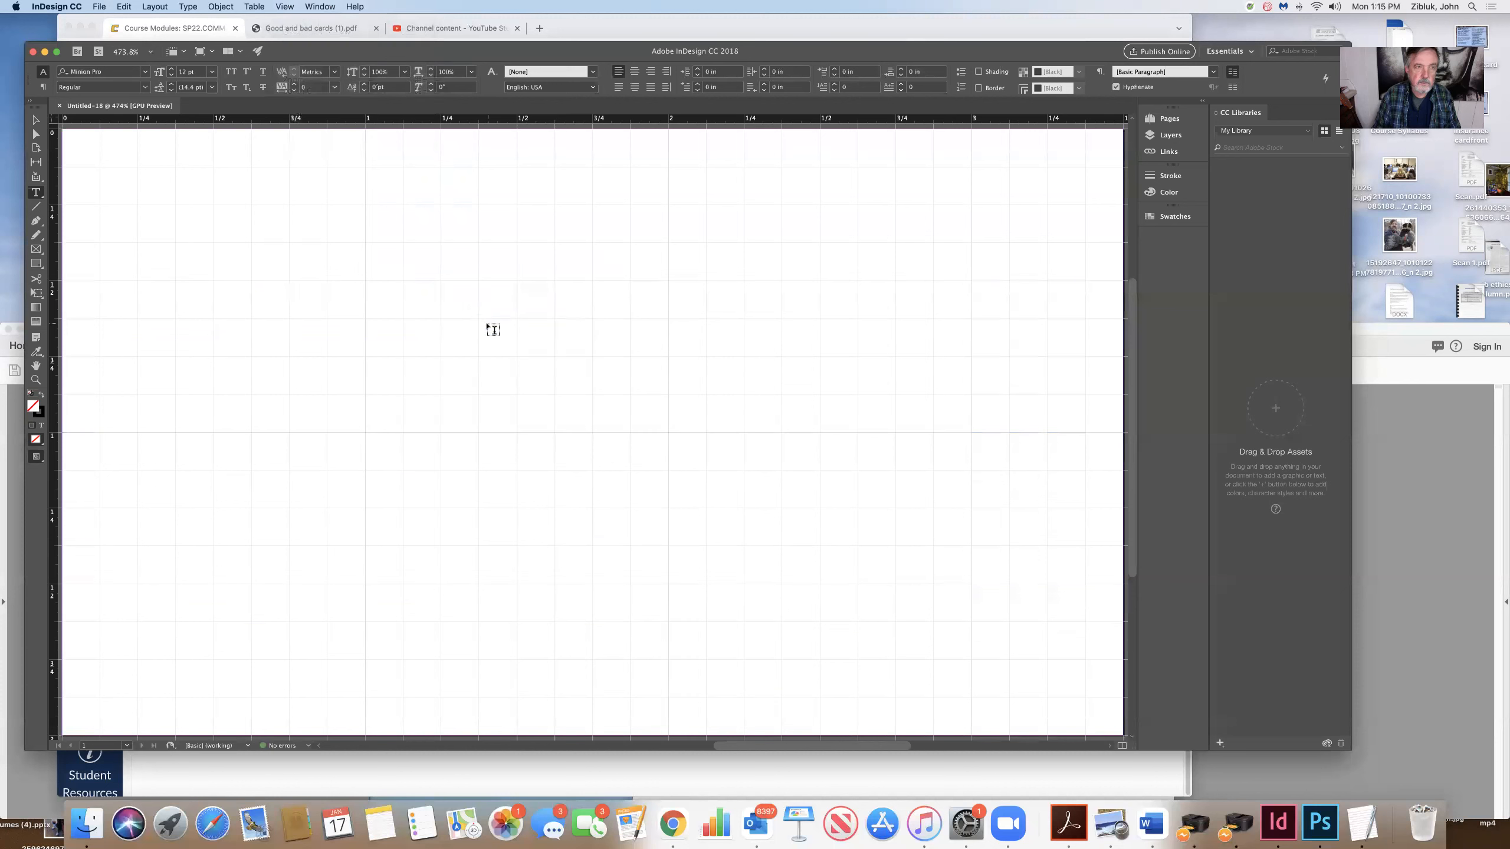
Step: Show the baseline grid once more and hide it again
click(309, 7)
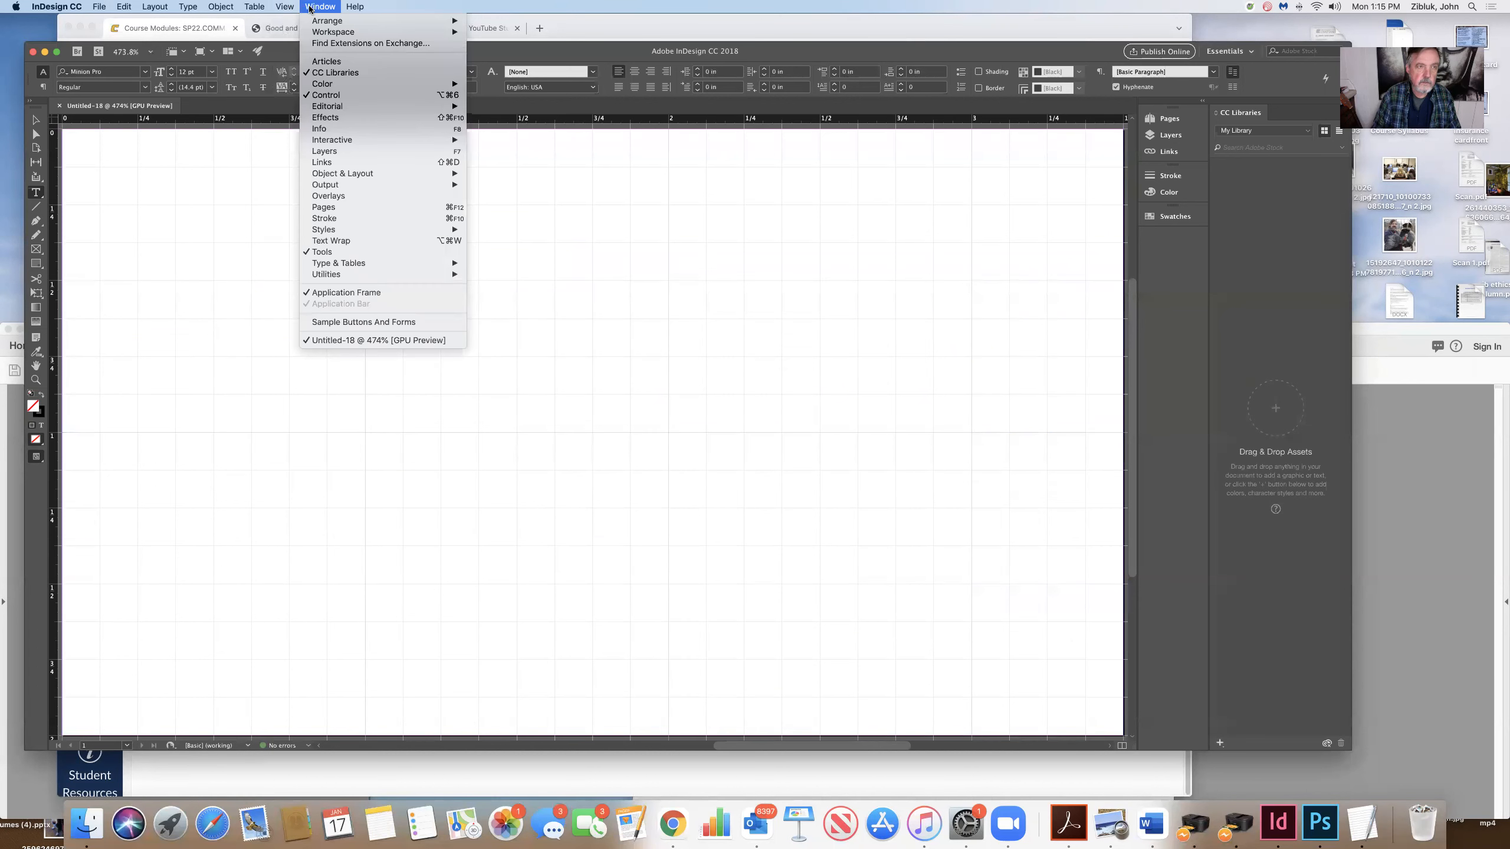
mouse_move(291, 9)
mouse_move(336, 255)
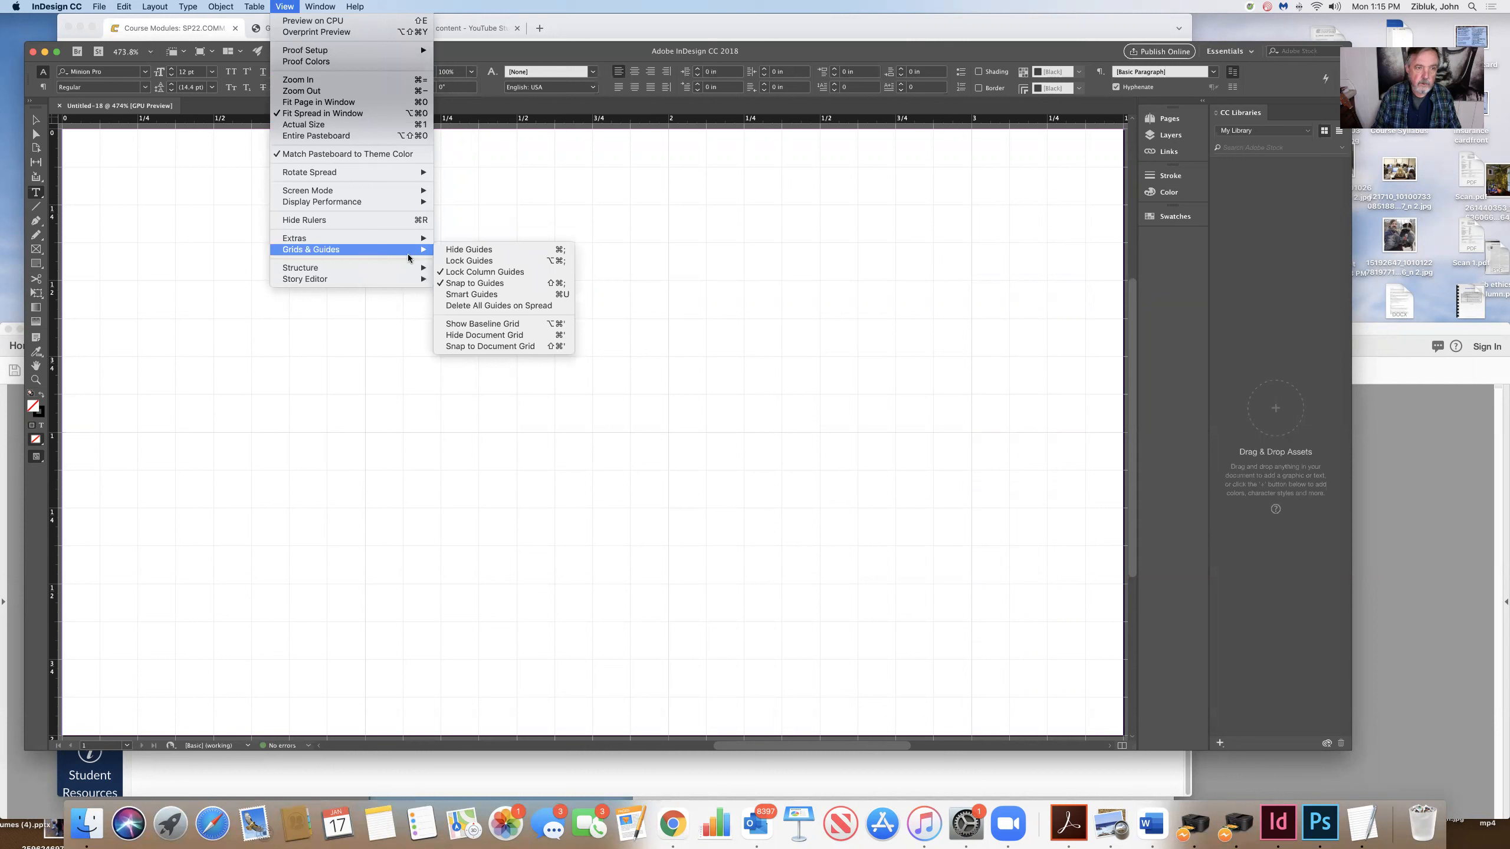
click(488, 326)
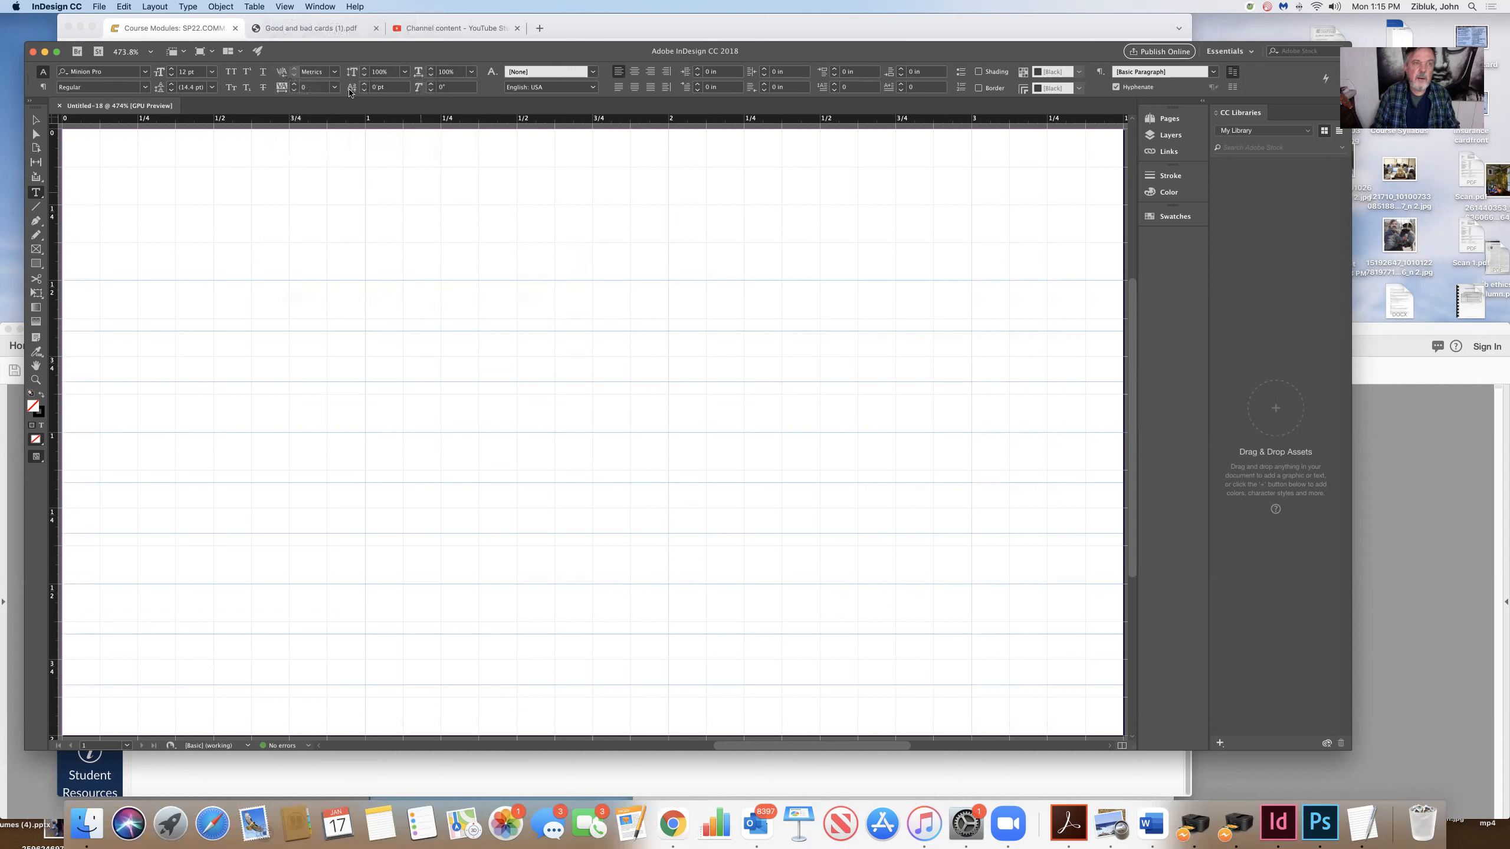
click(285, 6)
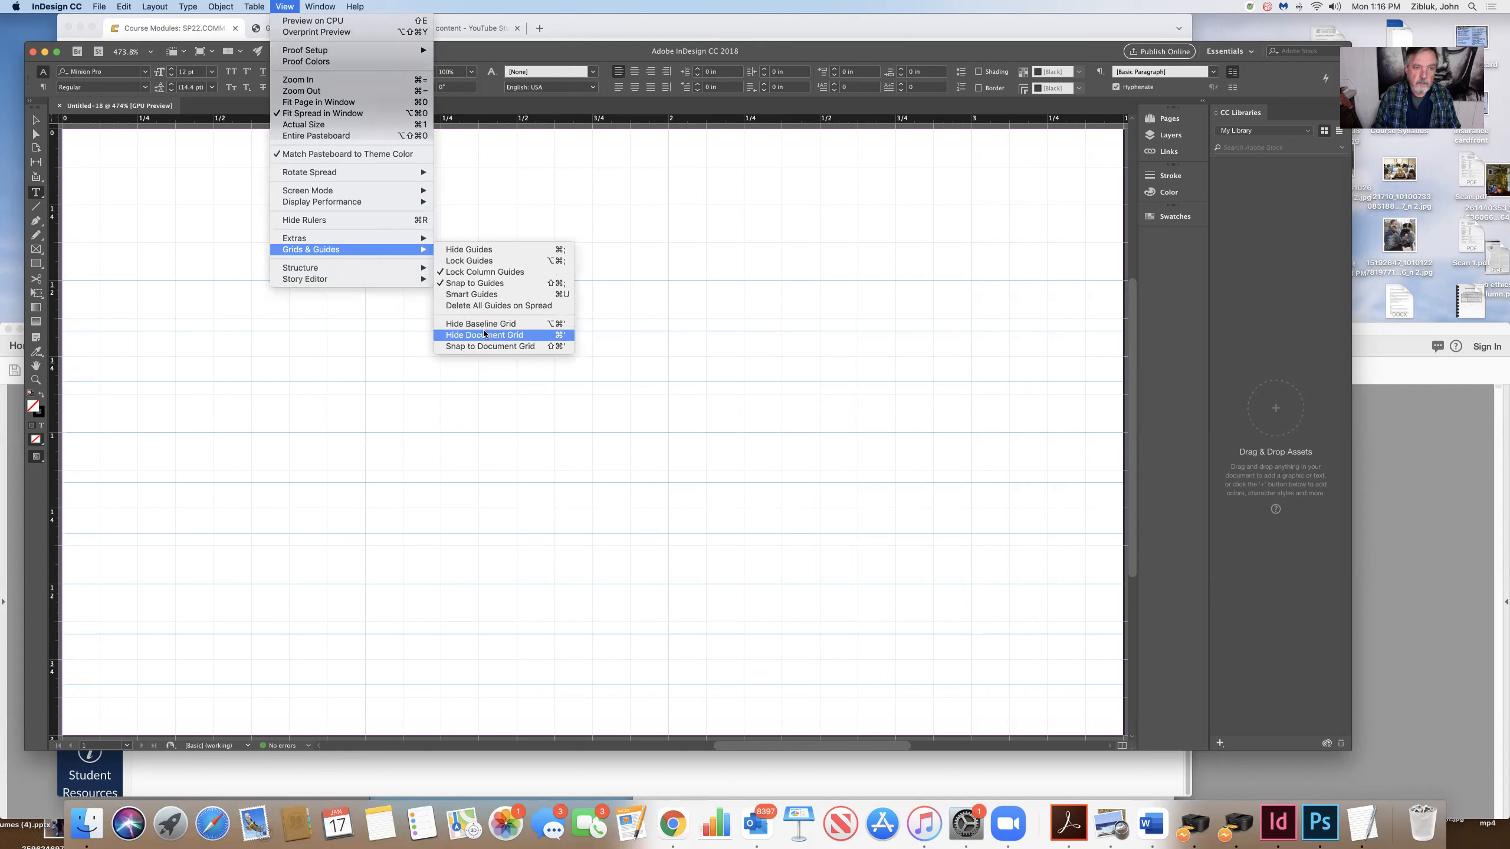
click(482, 324)
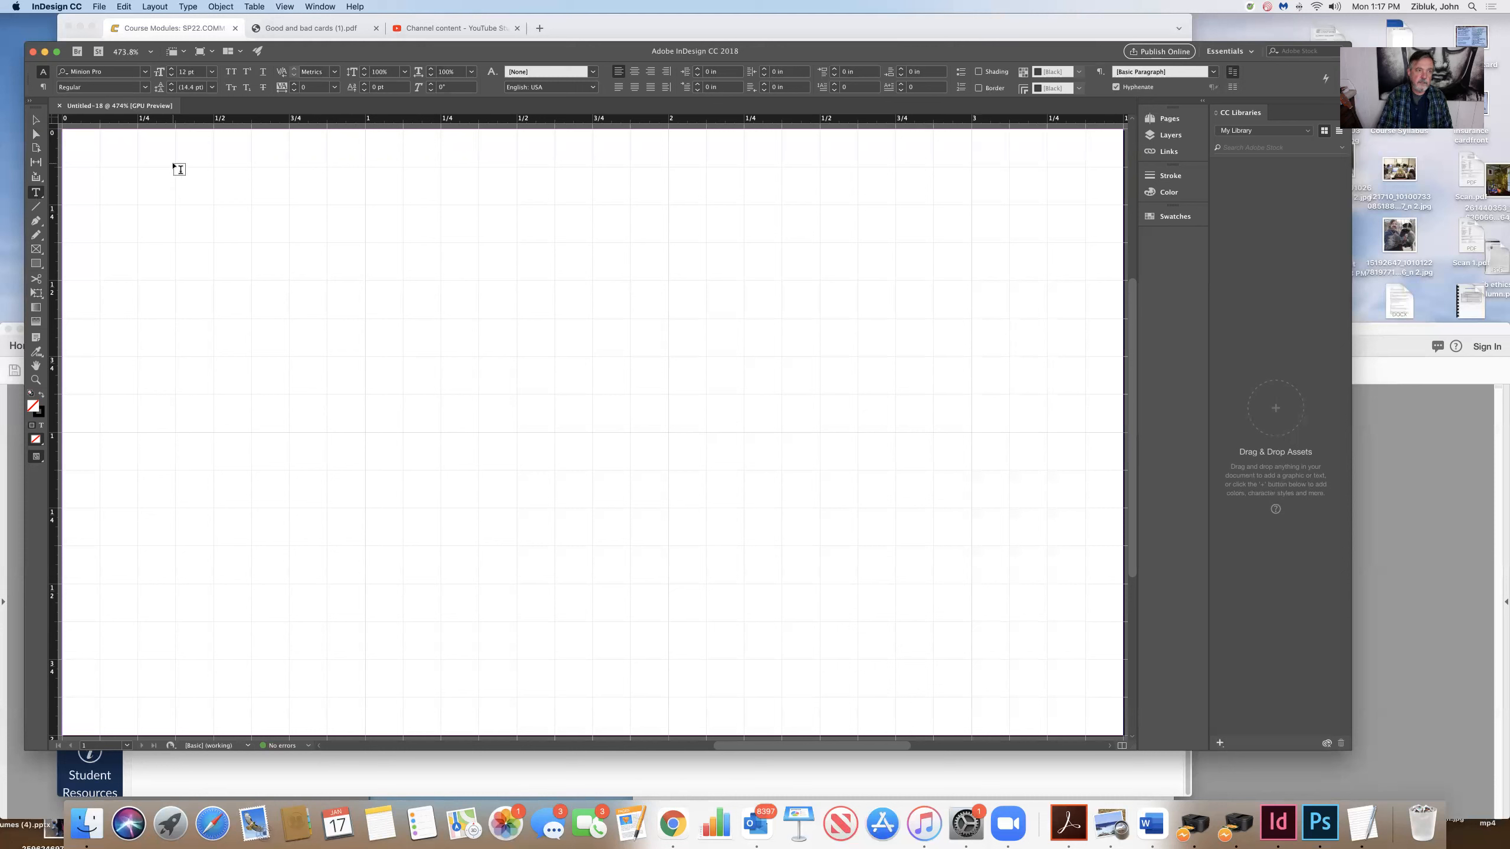
Step: Draw a text frame about 0.54 in high across the page's upper part and extend its left edge to about 0.25 in
drag(173, 166, 1045, 329)
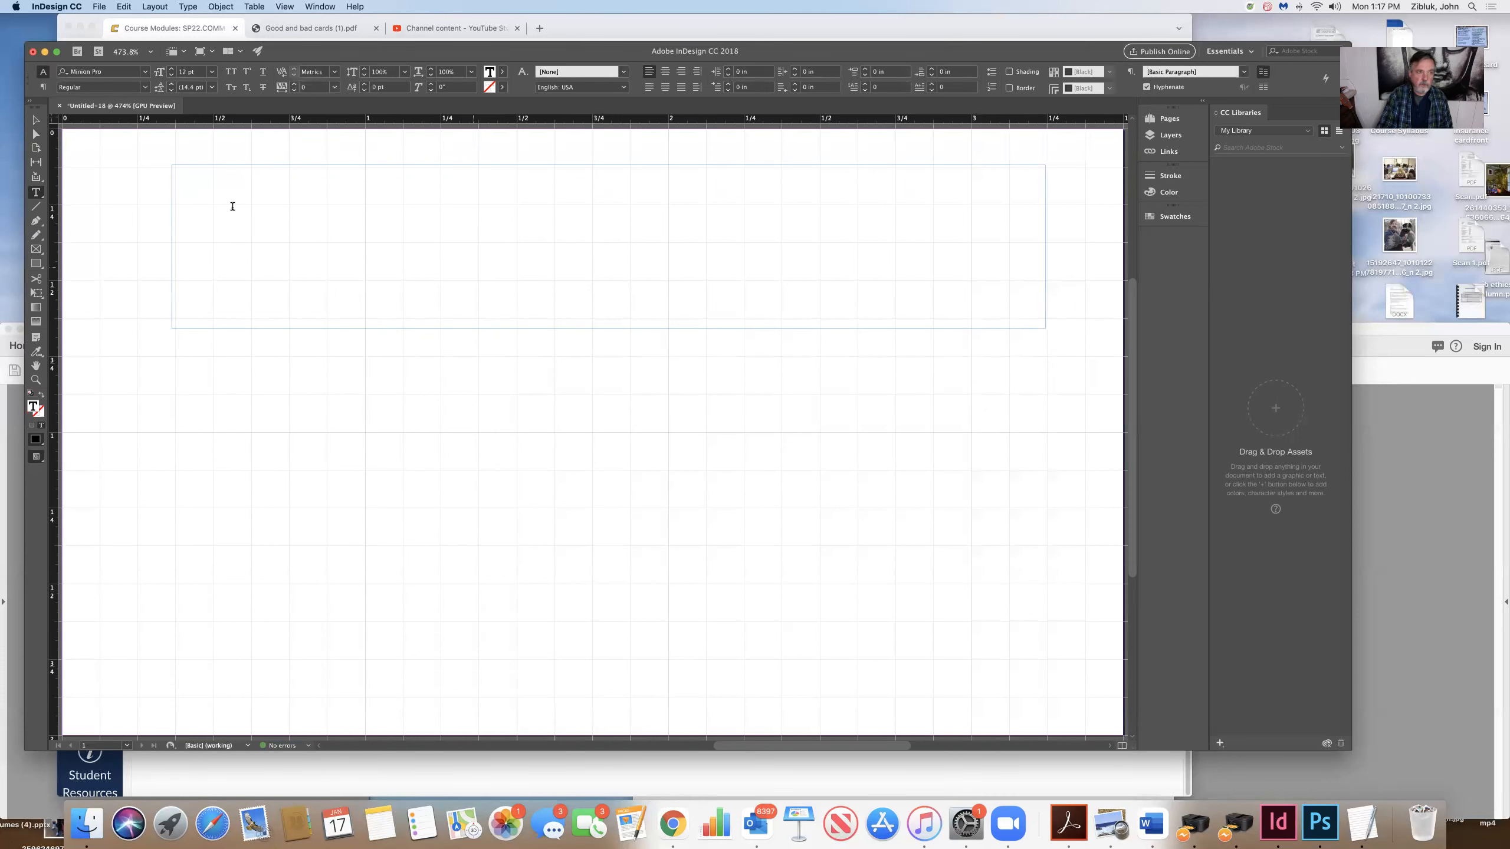
click(33, 122)
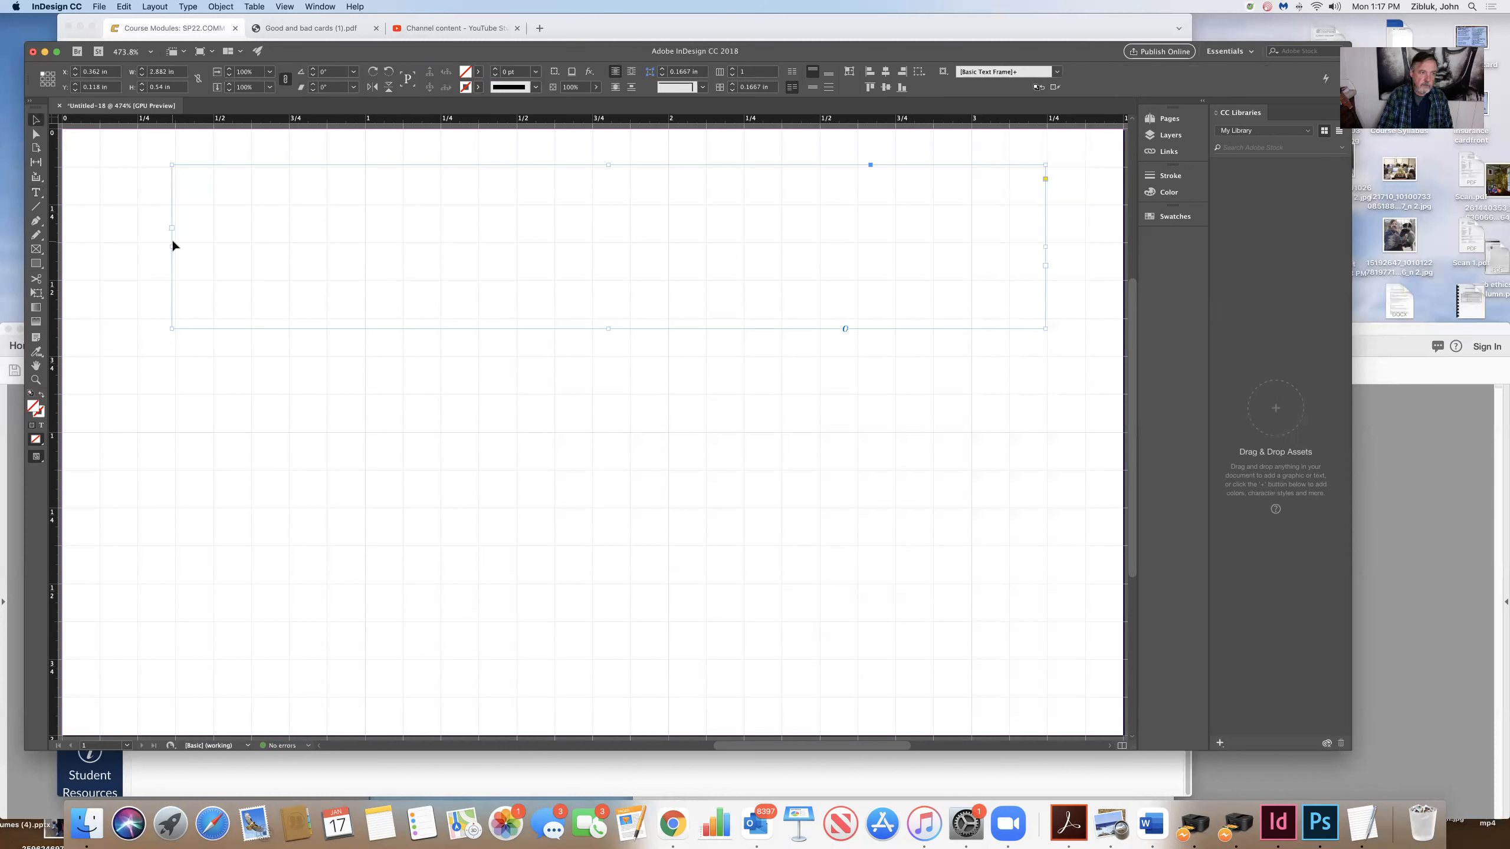
drag(172, 246, 171, 246)
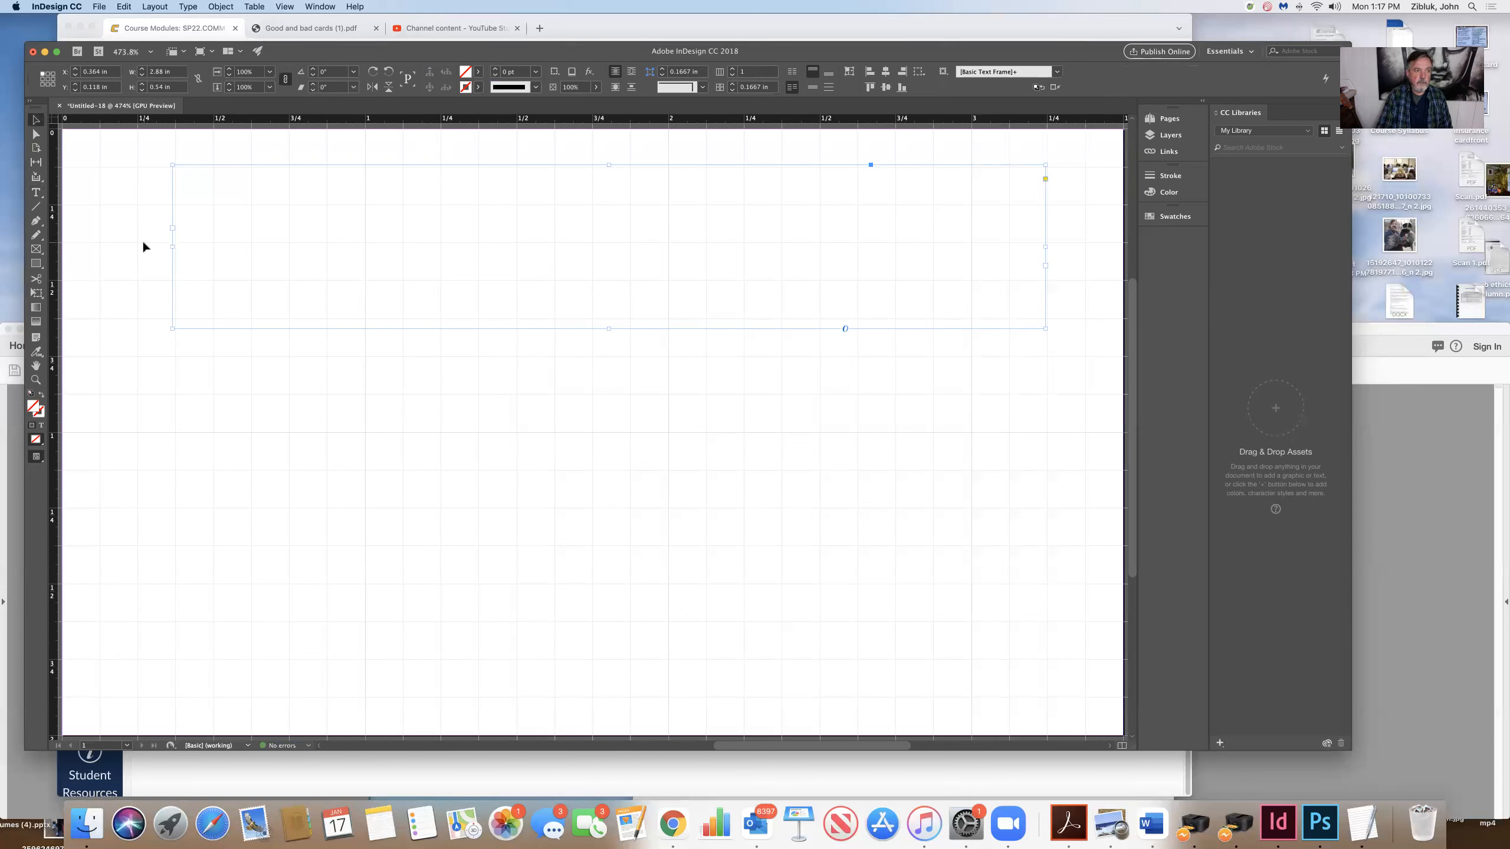
drag(174, 249, 137, 244)
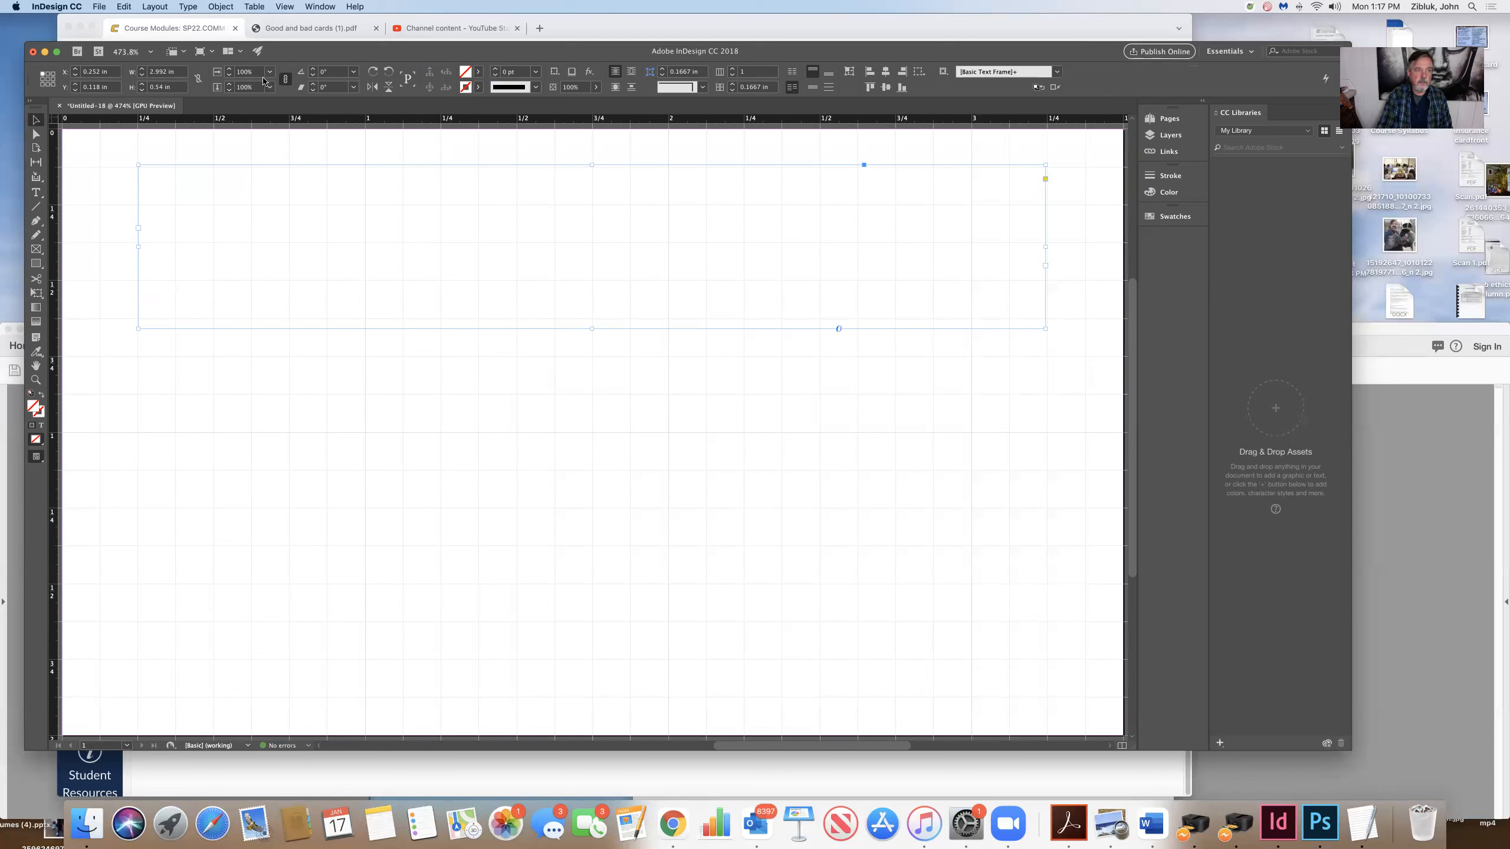
Step: Set the text frame's vertical justification to Center in its Text Frame Options
key(t)
click(178, 213)
click(176, 219)
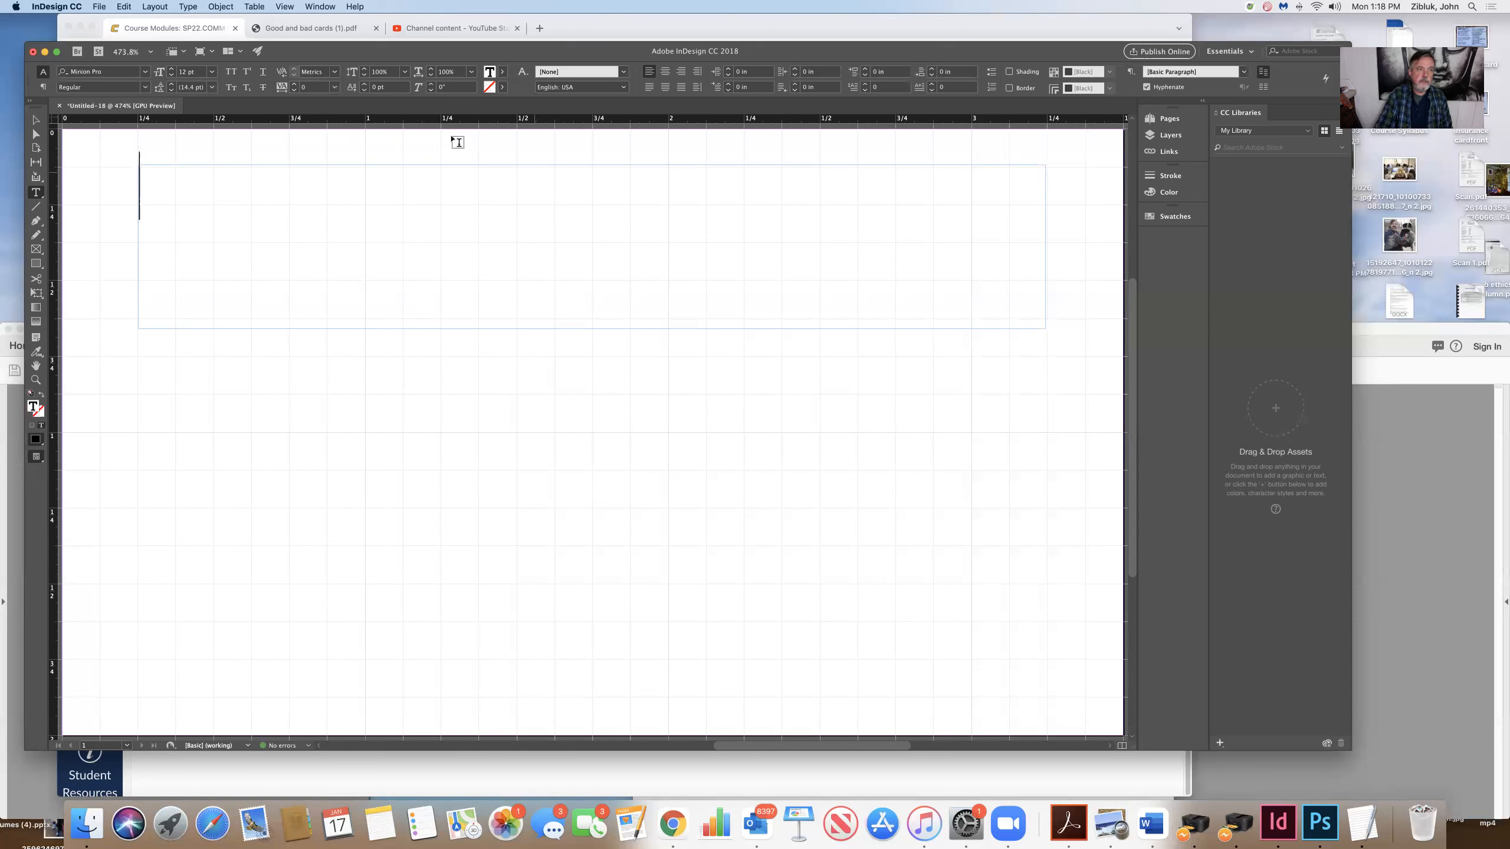
click(223, 9)
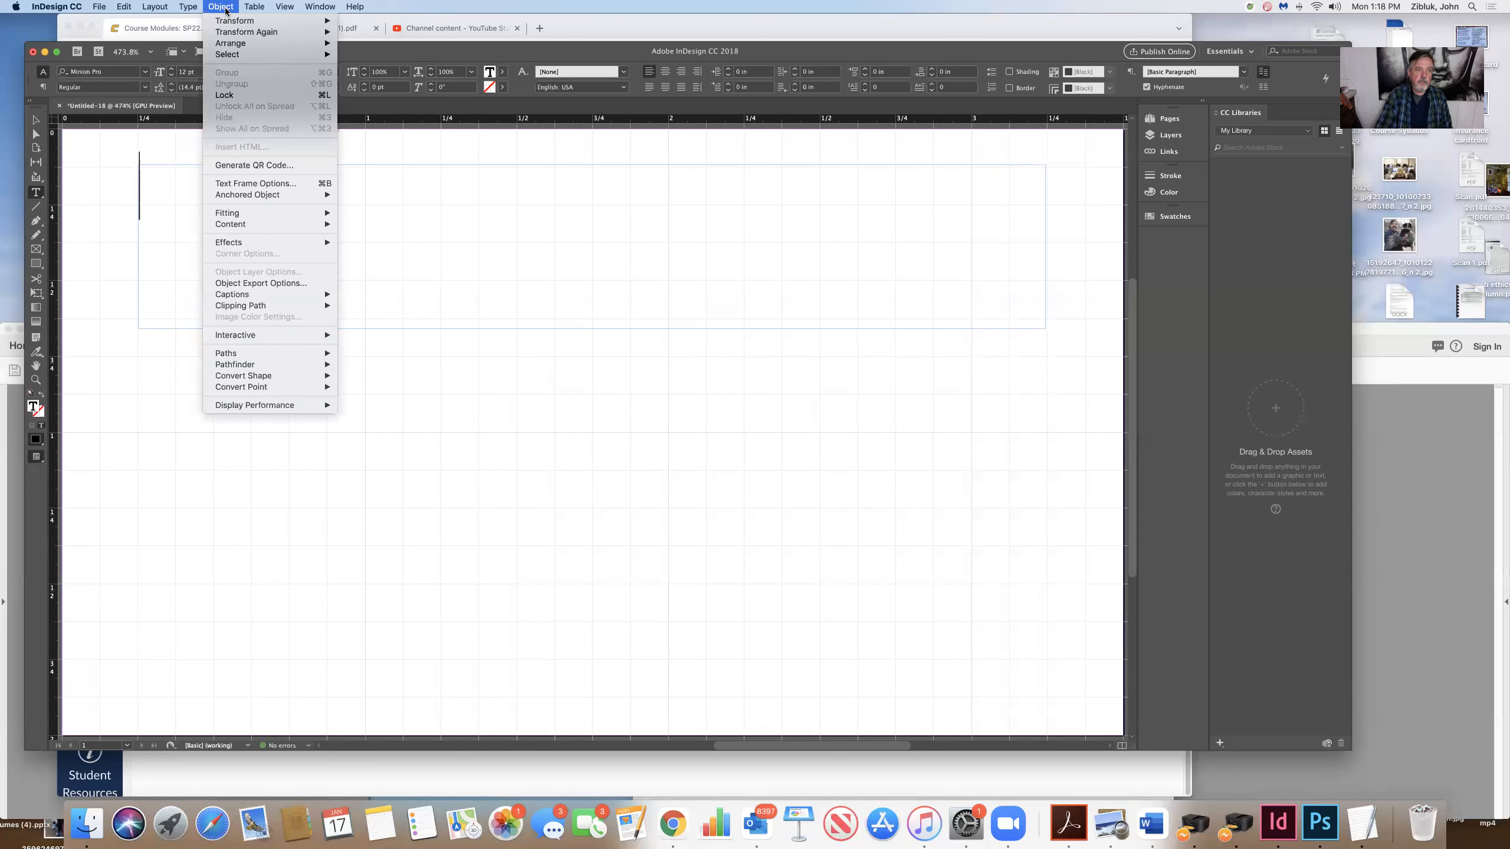
click(278, 183)
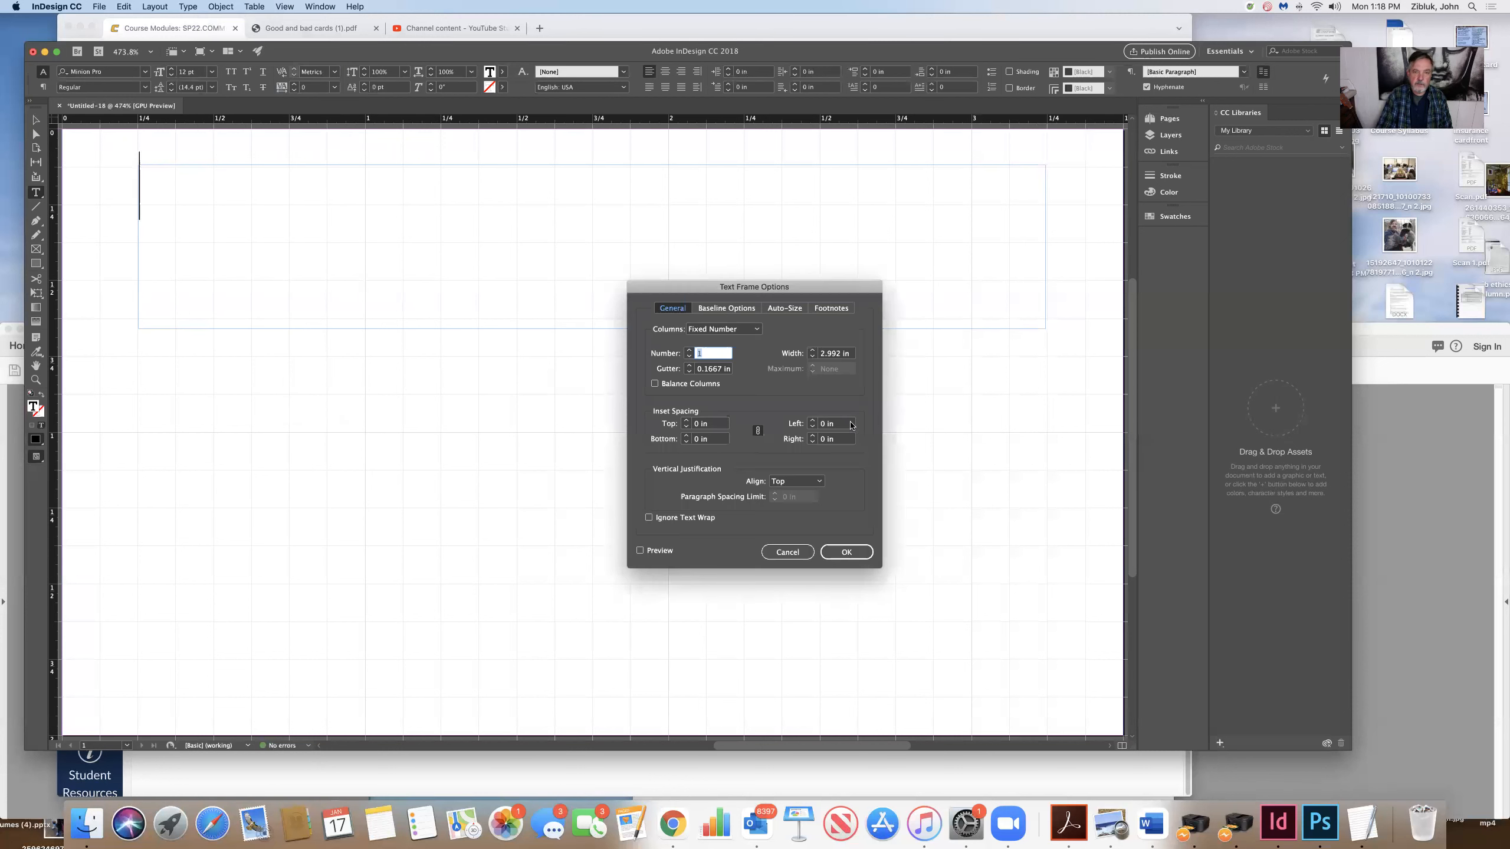
click(755, 429)
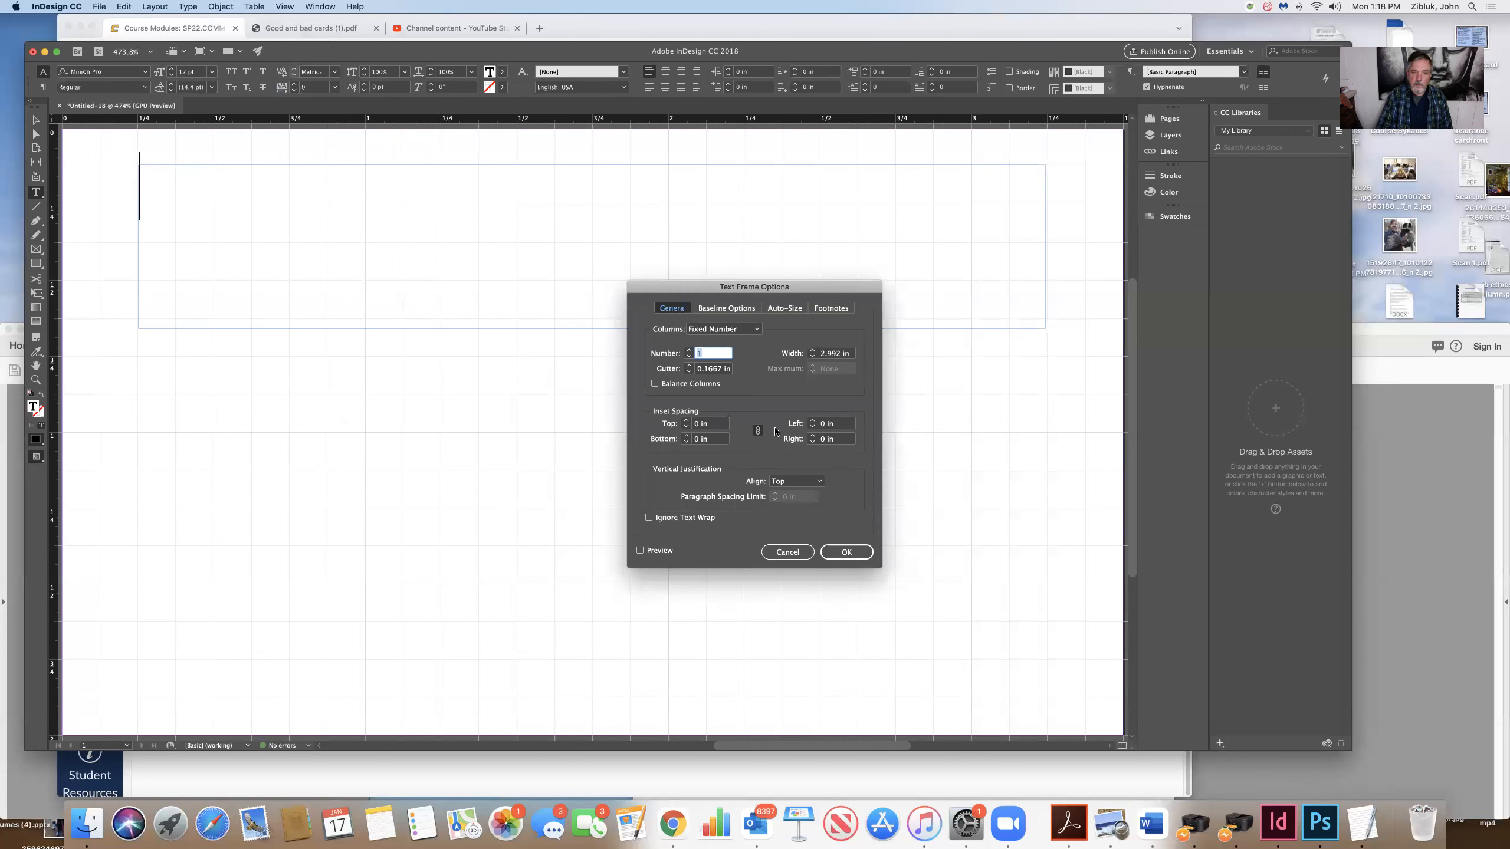
click(816, 481)
click(793, 506)
click(841, 553)
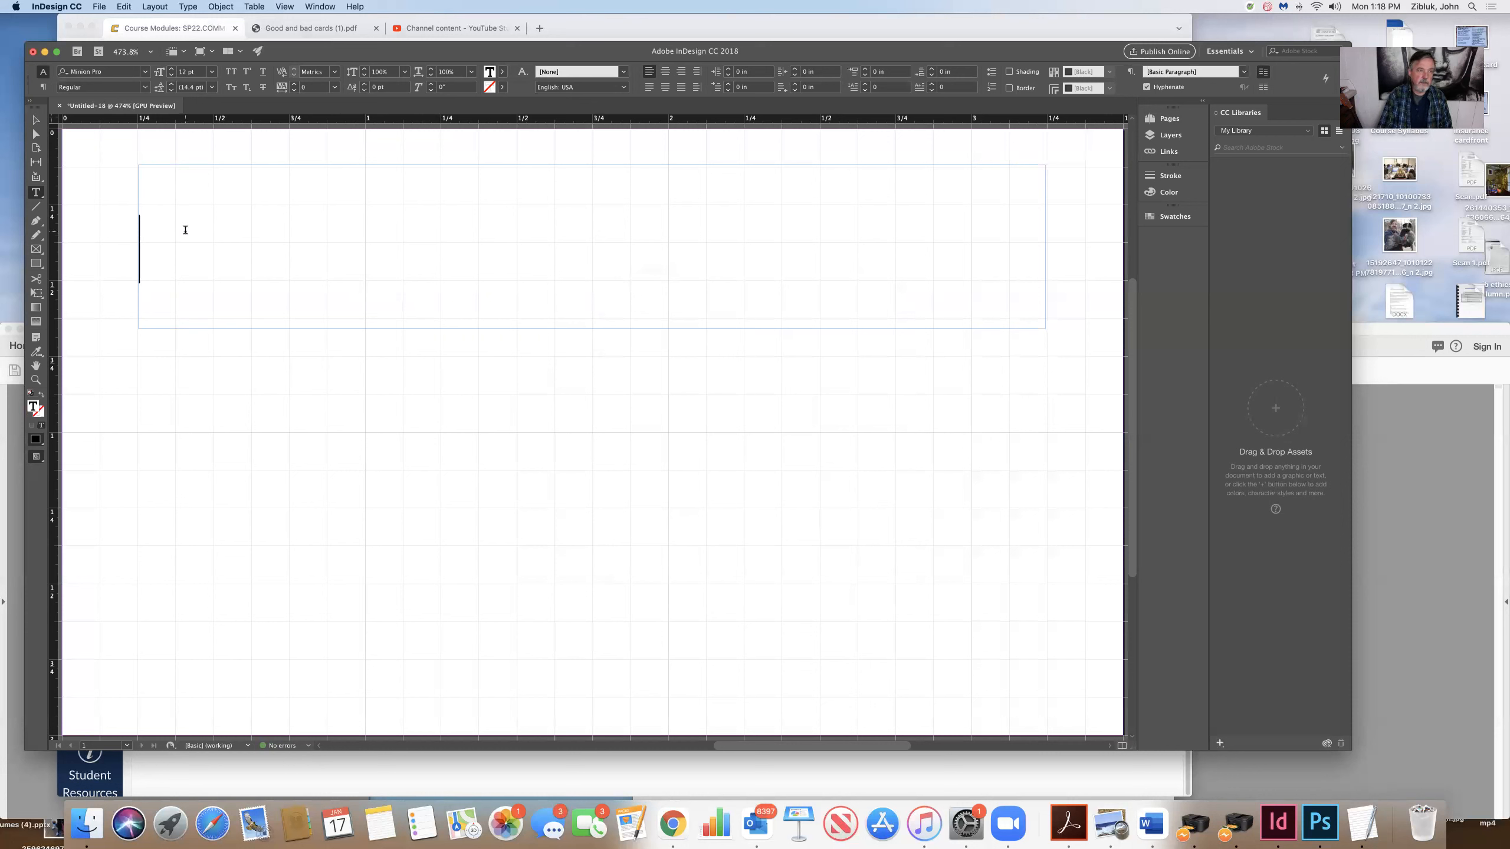
Step: Set the font size to 24 pt and enter "Here is a $%^! head-" in the text frame
click(211, 72)
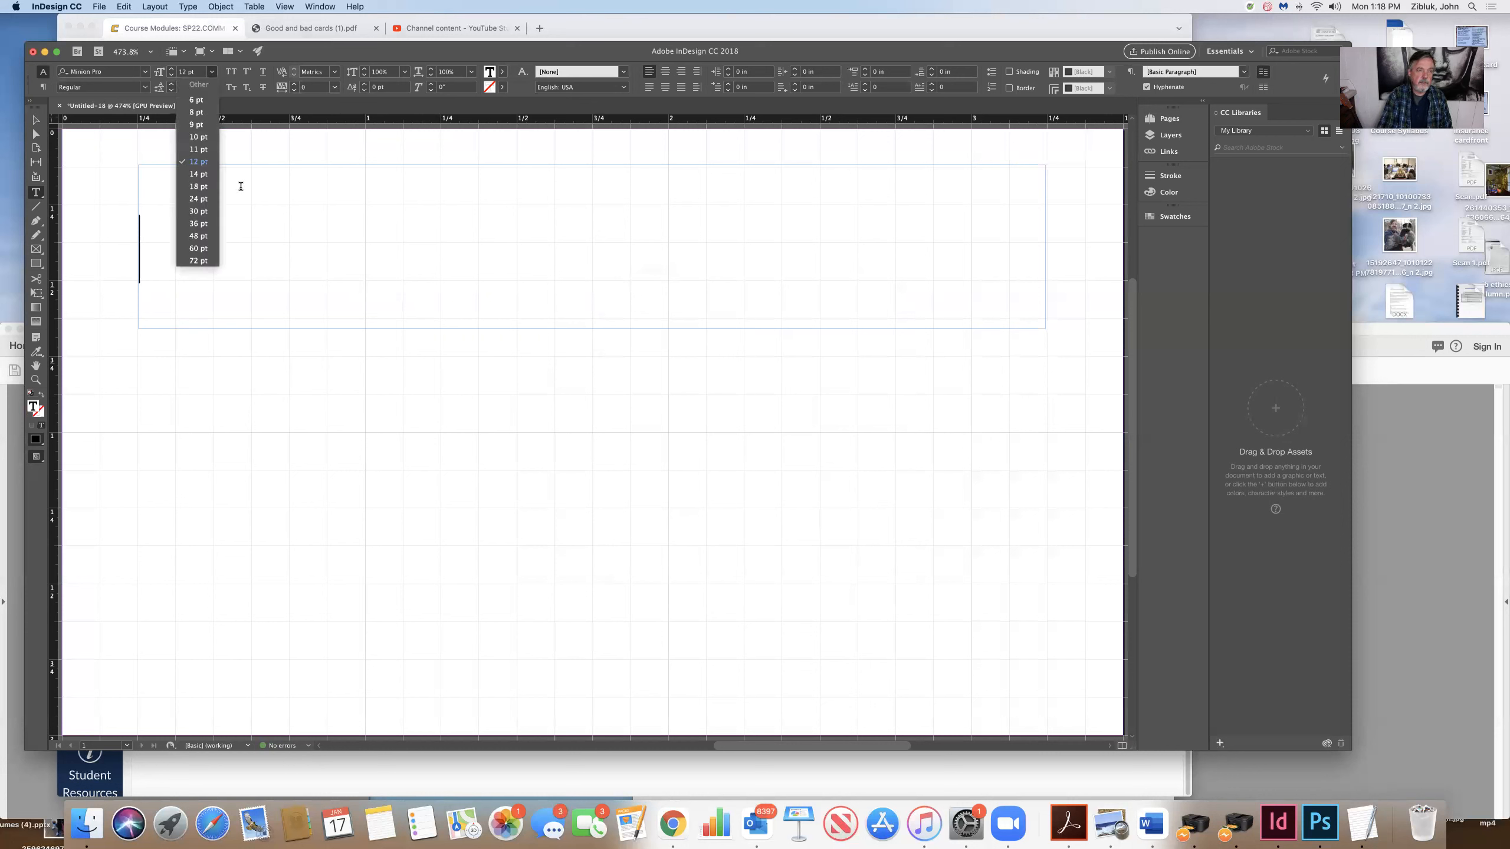
click(199, 198)
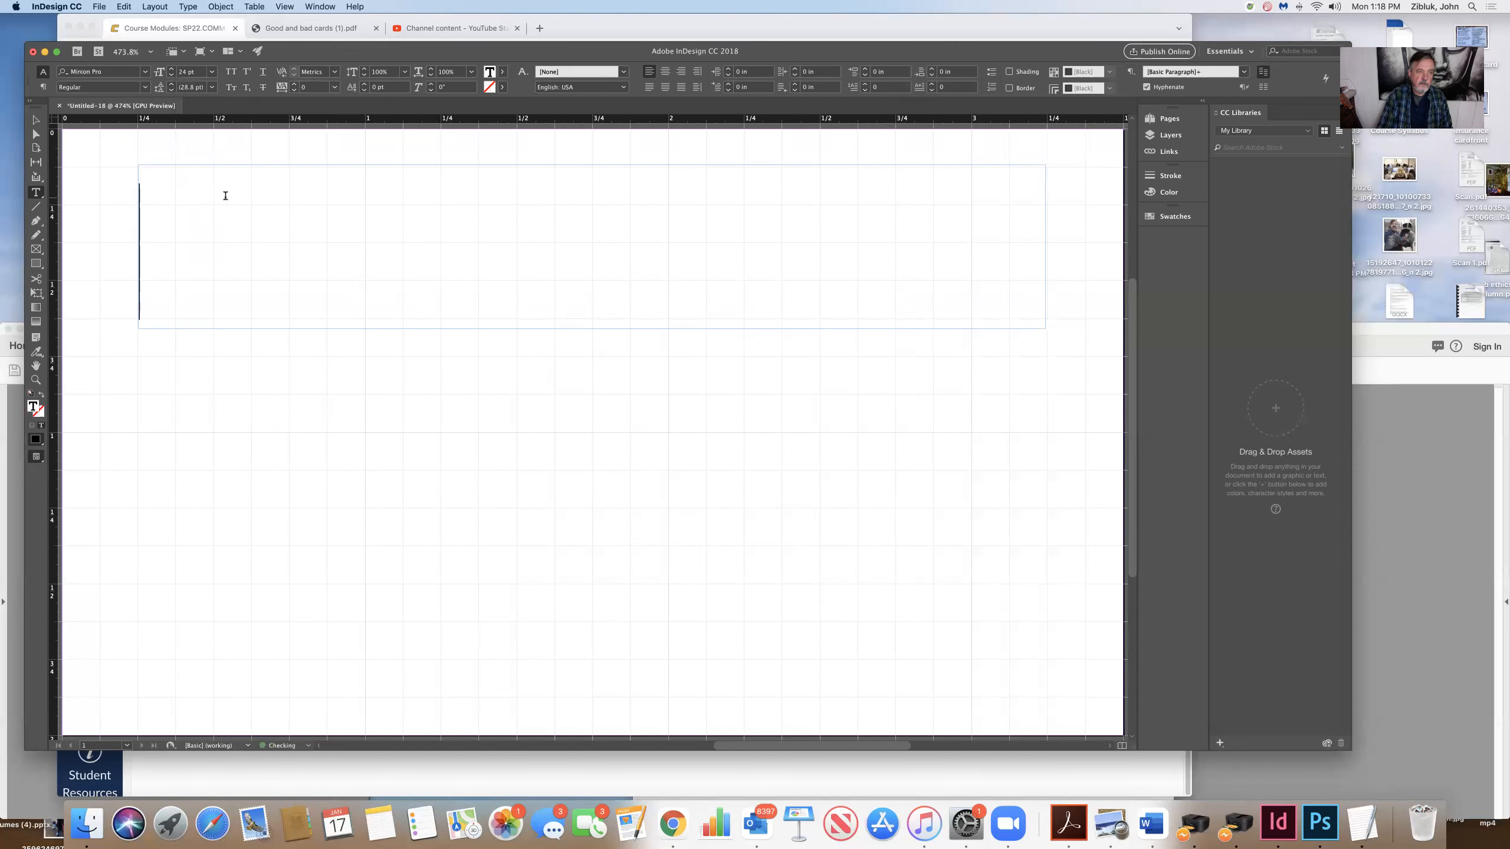
text(Here is)
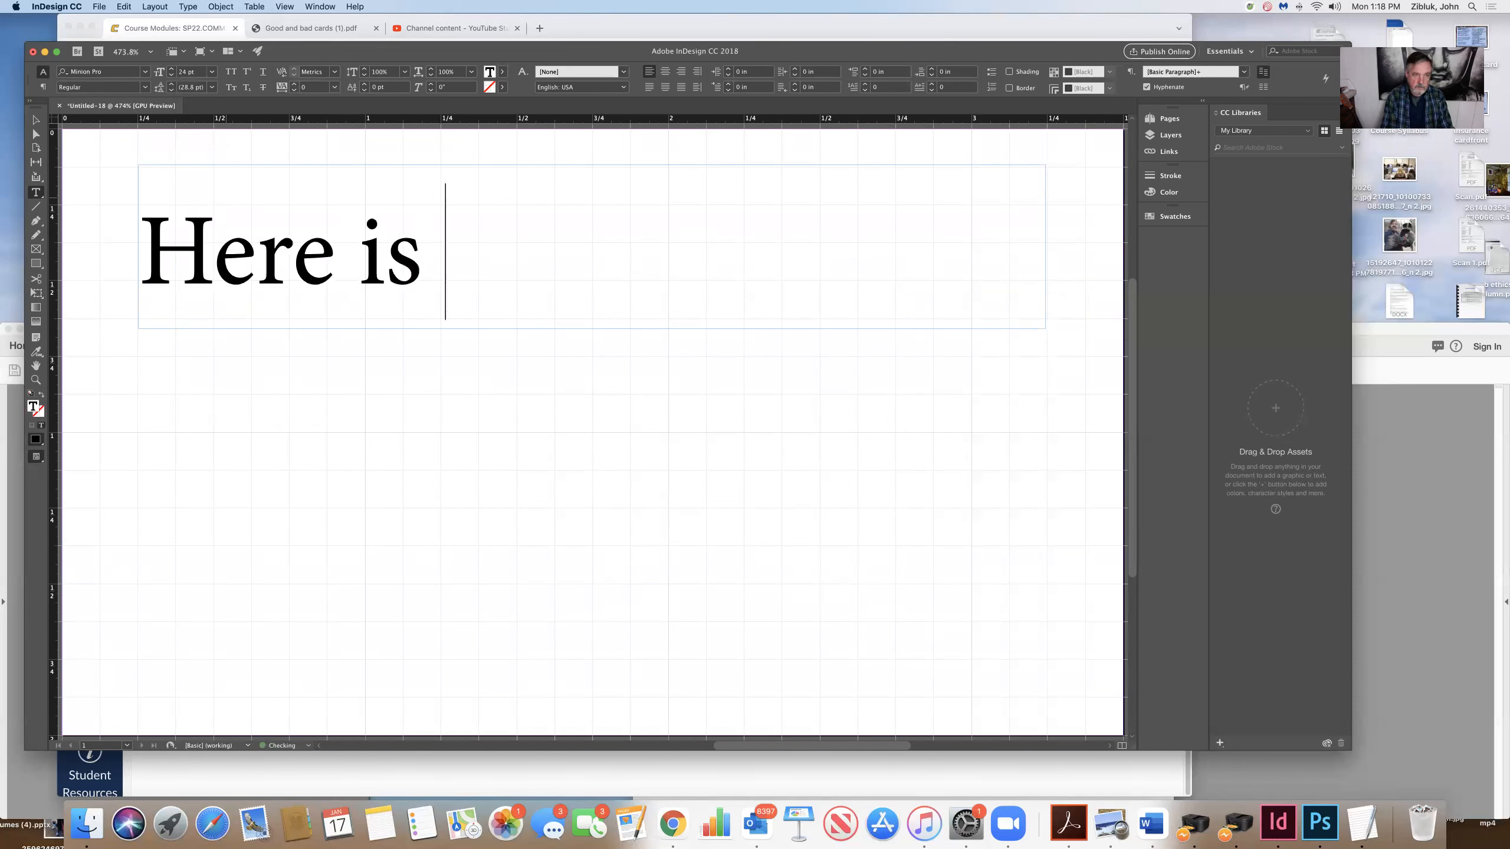
text( a $%^)
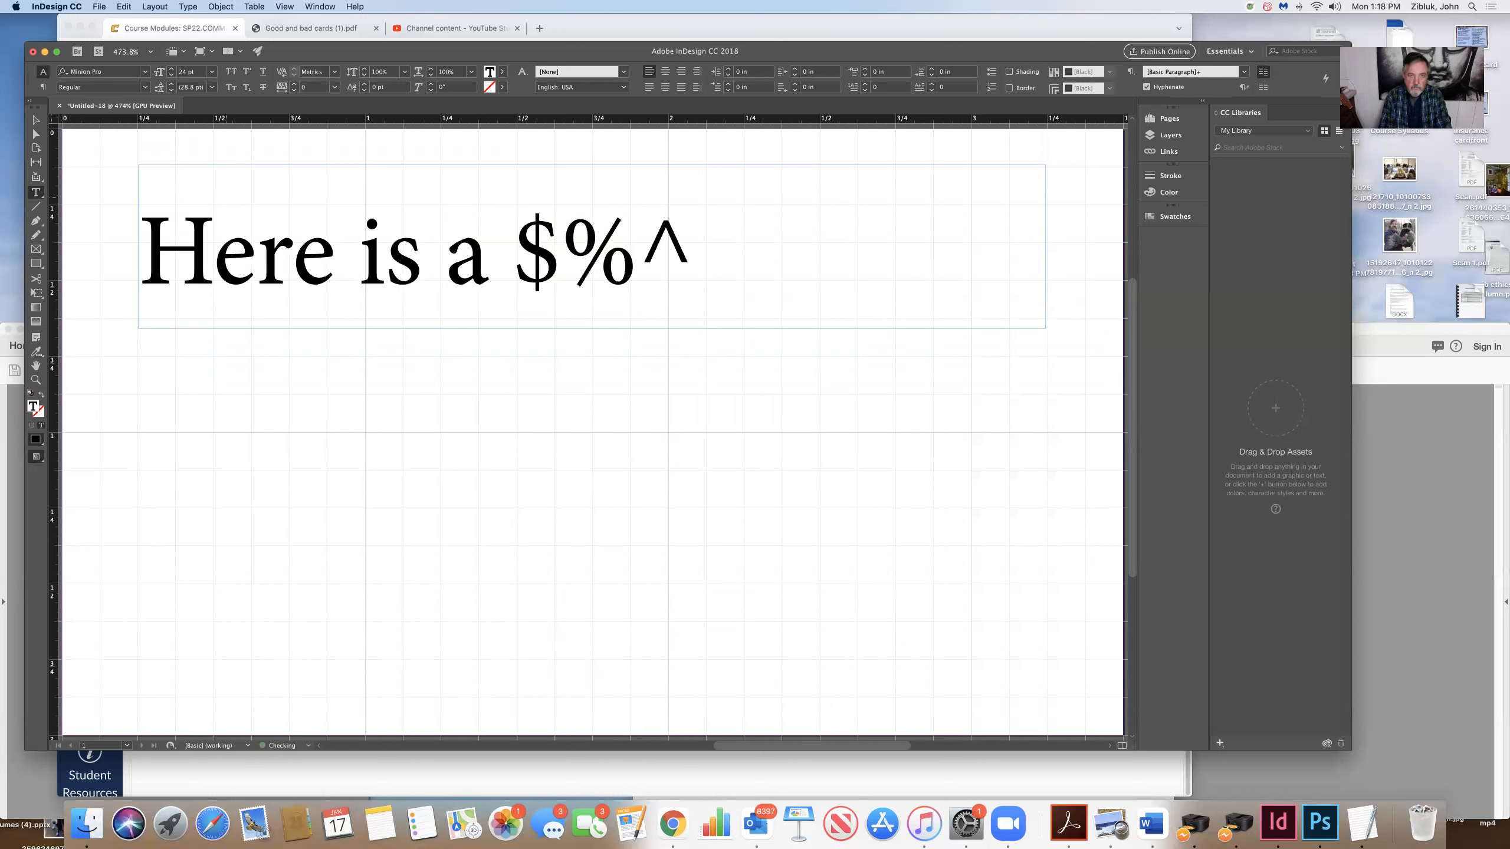
text(!)
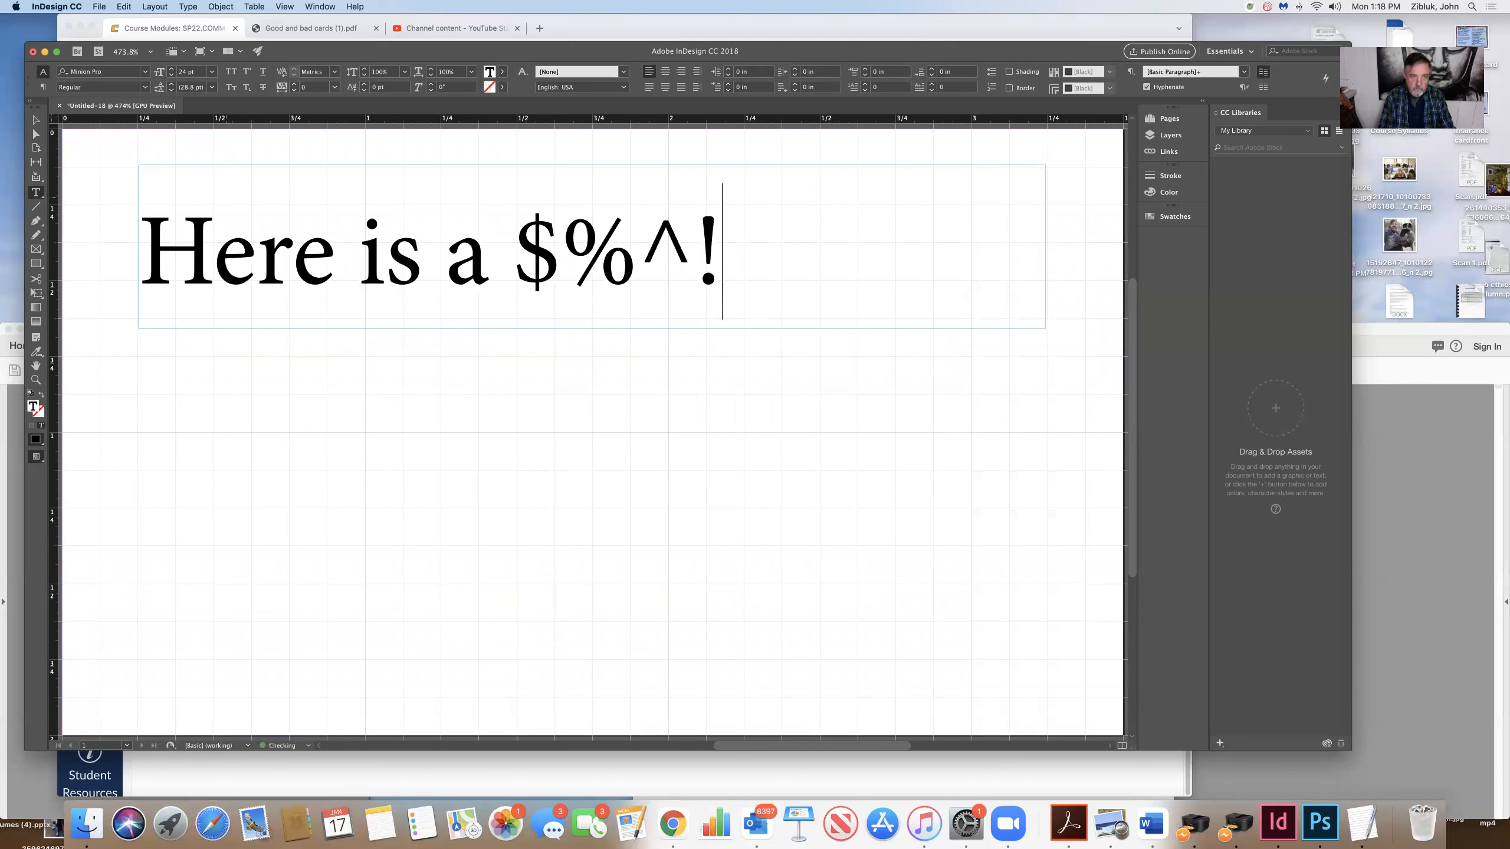
text( head-)
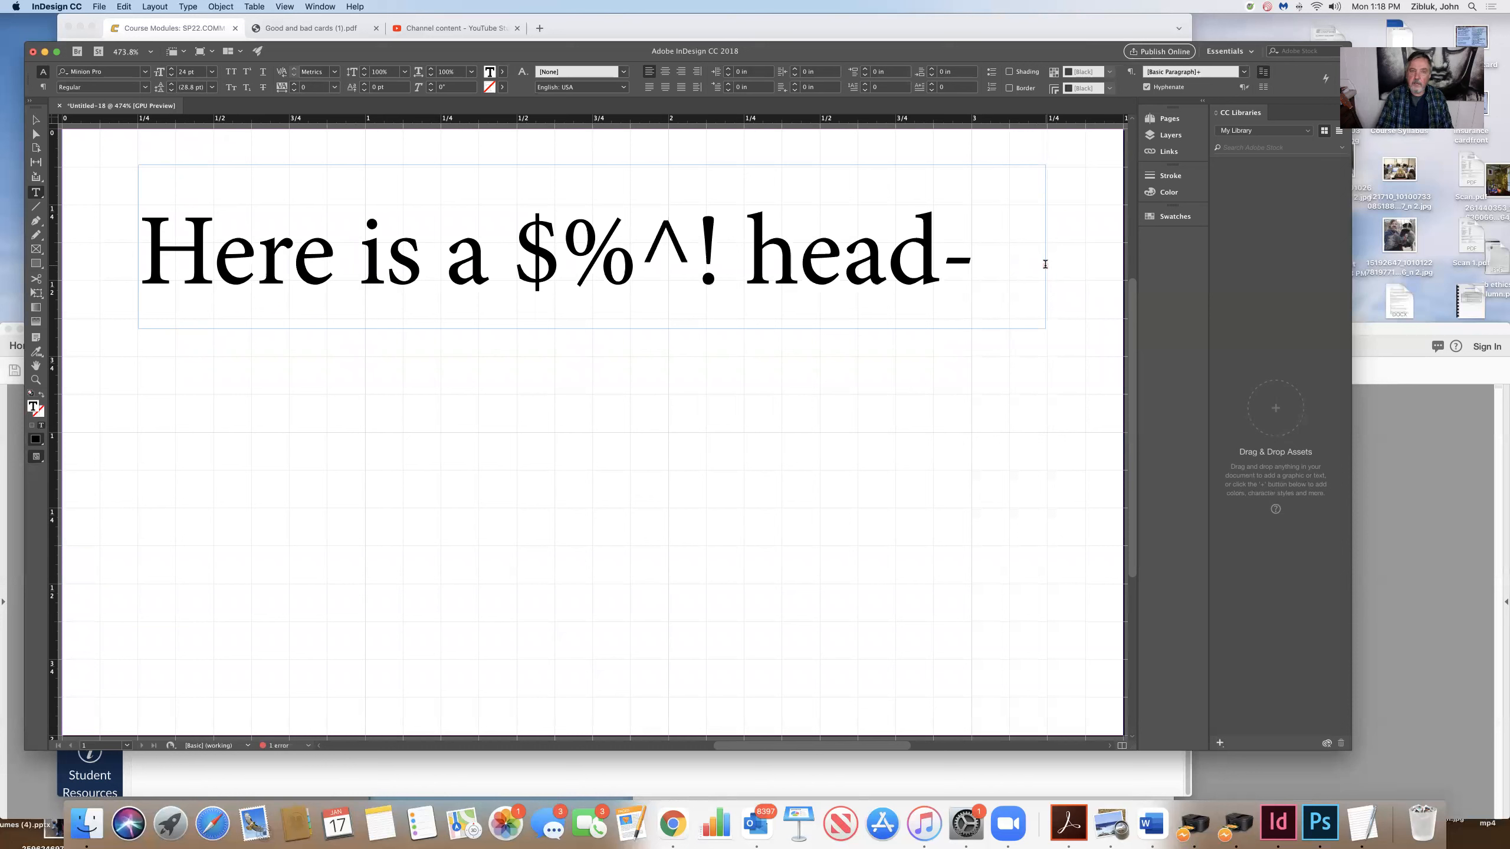
Step: Set the headline text's font size to 20 pt
drag(148, 260, 996, 284)
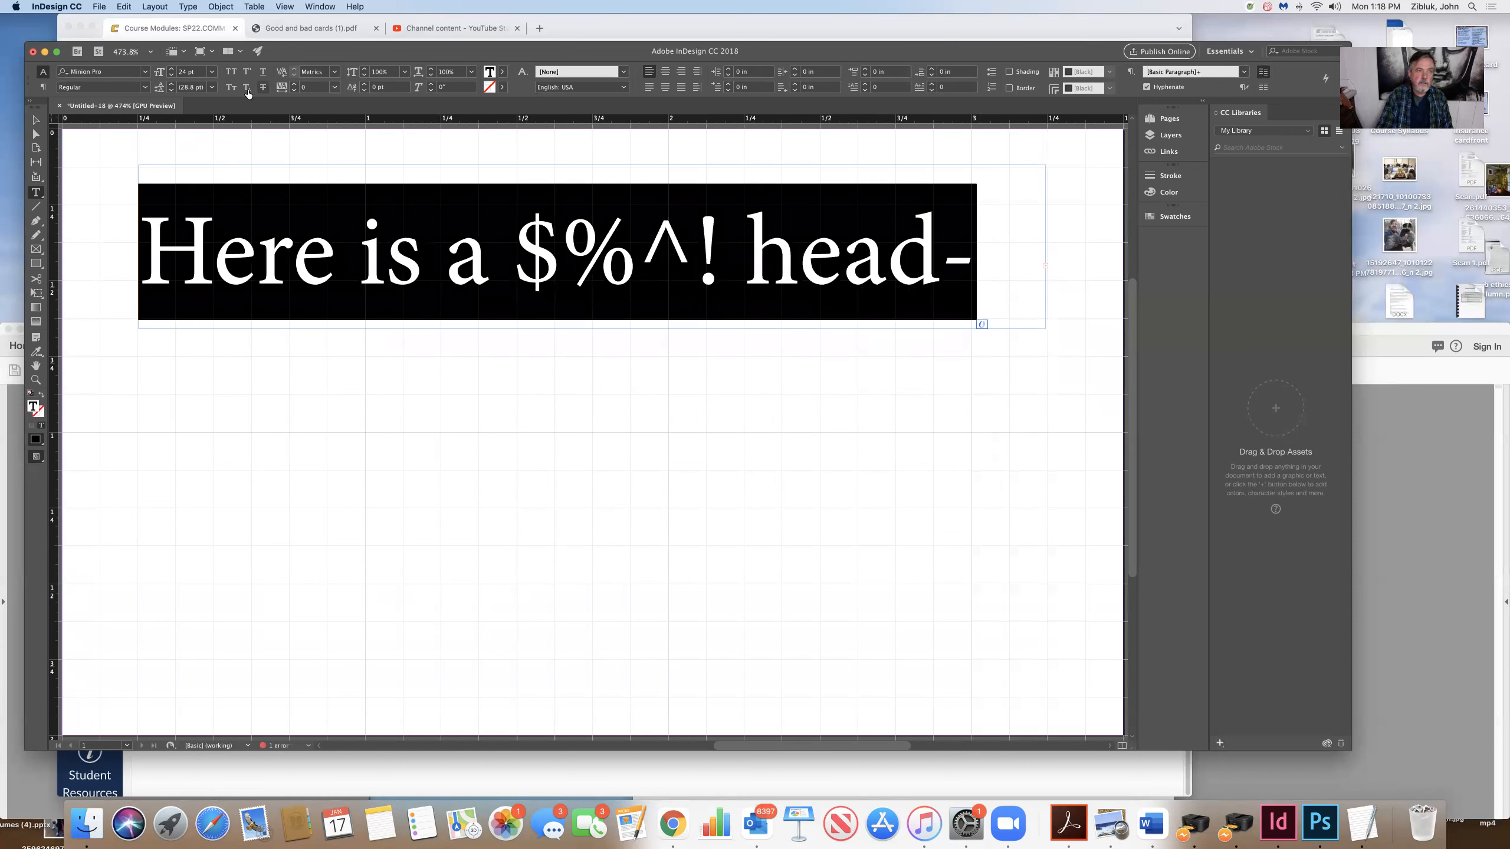
click(213, 72)
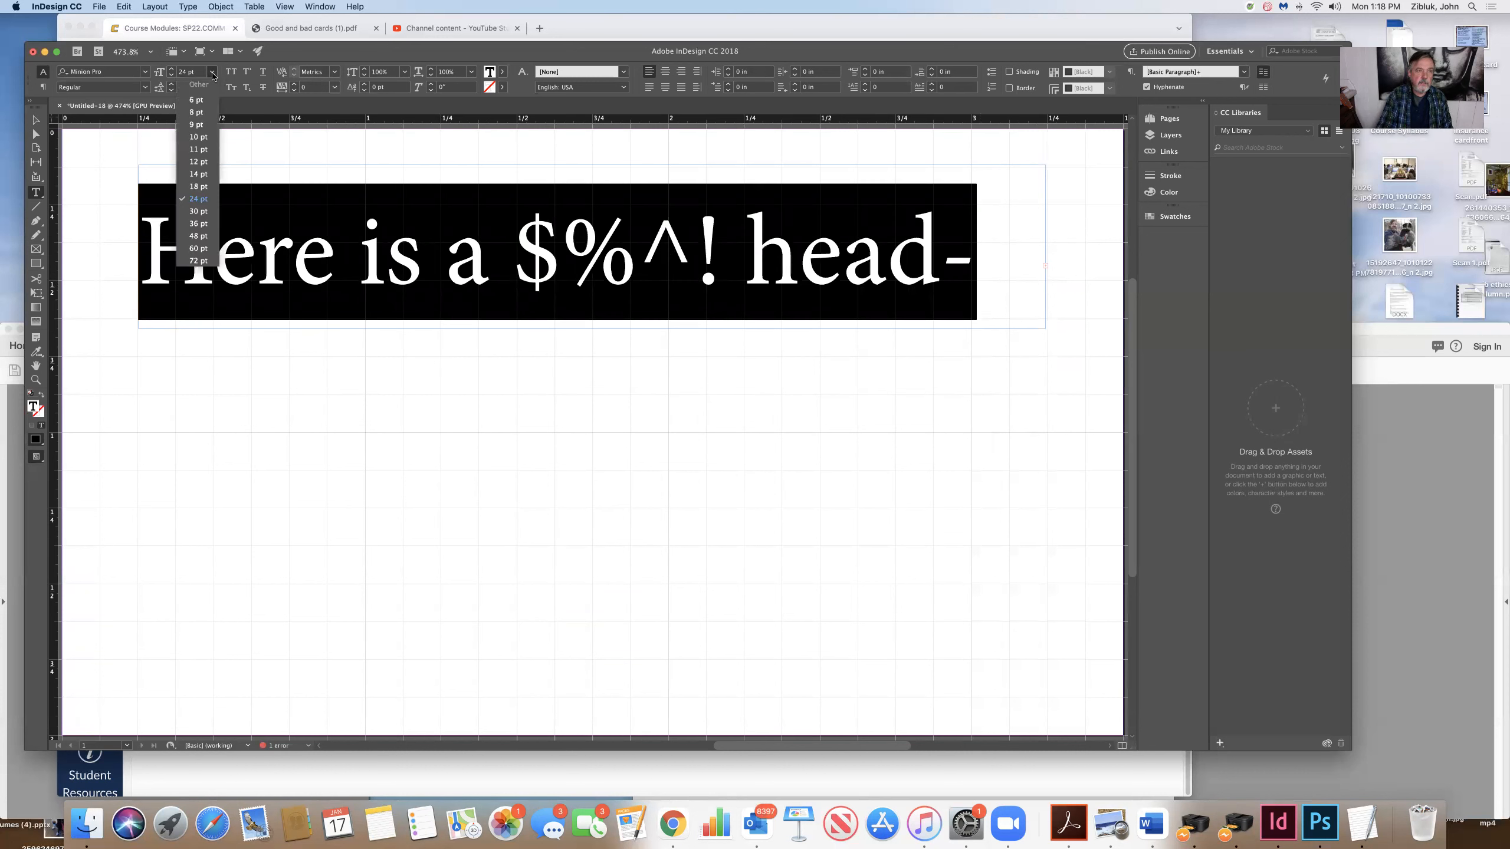
click(182, 74)
key(BackSpace)
text(0)
key(Return)
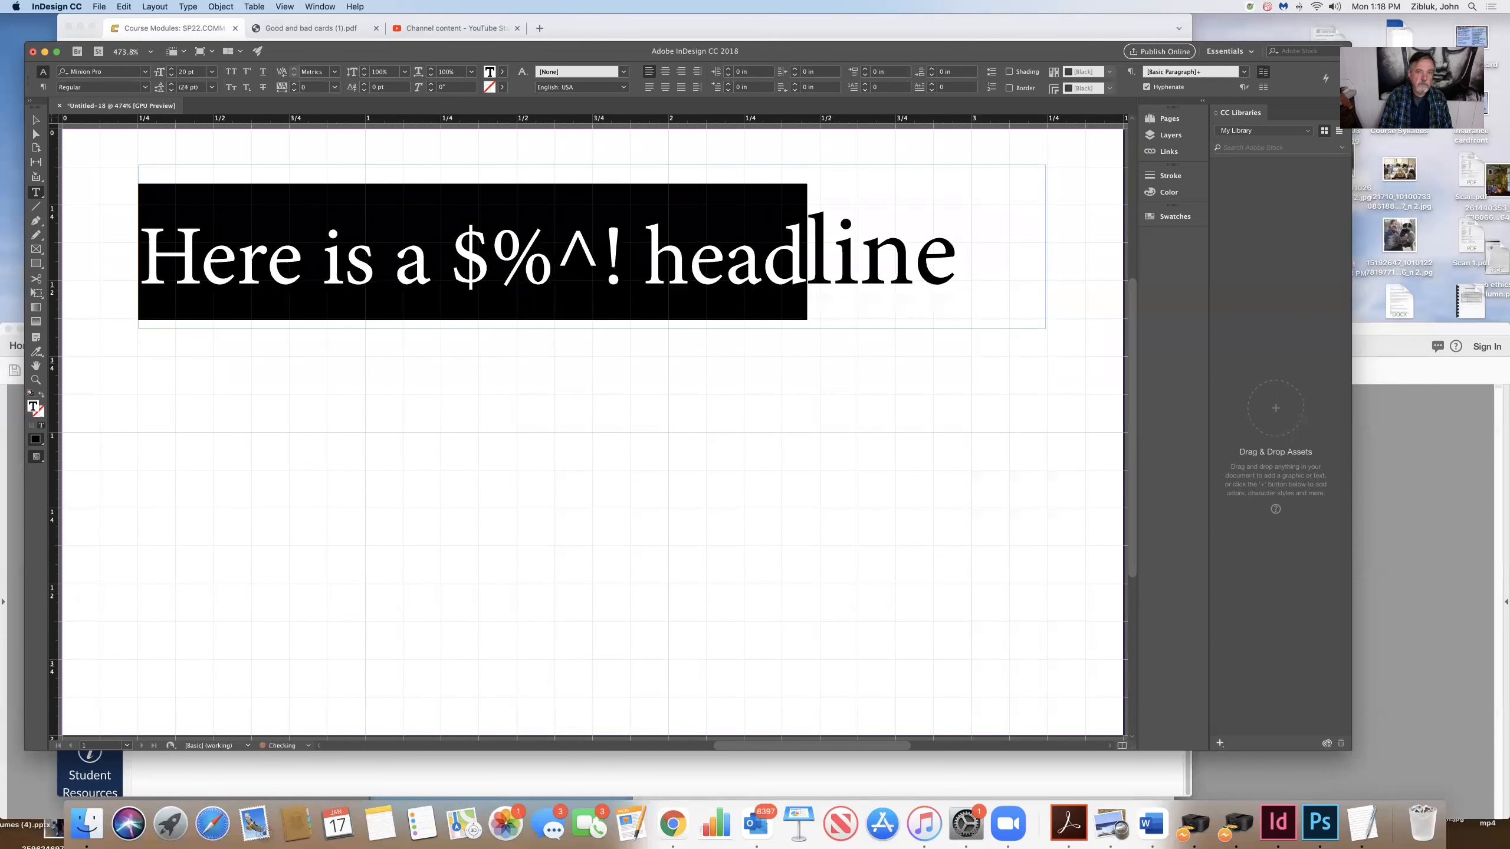
Step: Center the headline text horizontally and return it to left alignment
drag(970, 266, 125, 293)
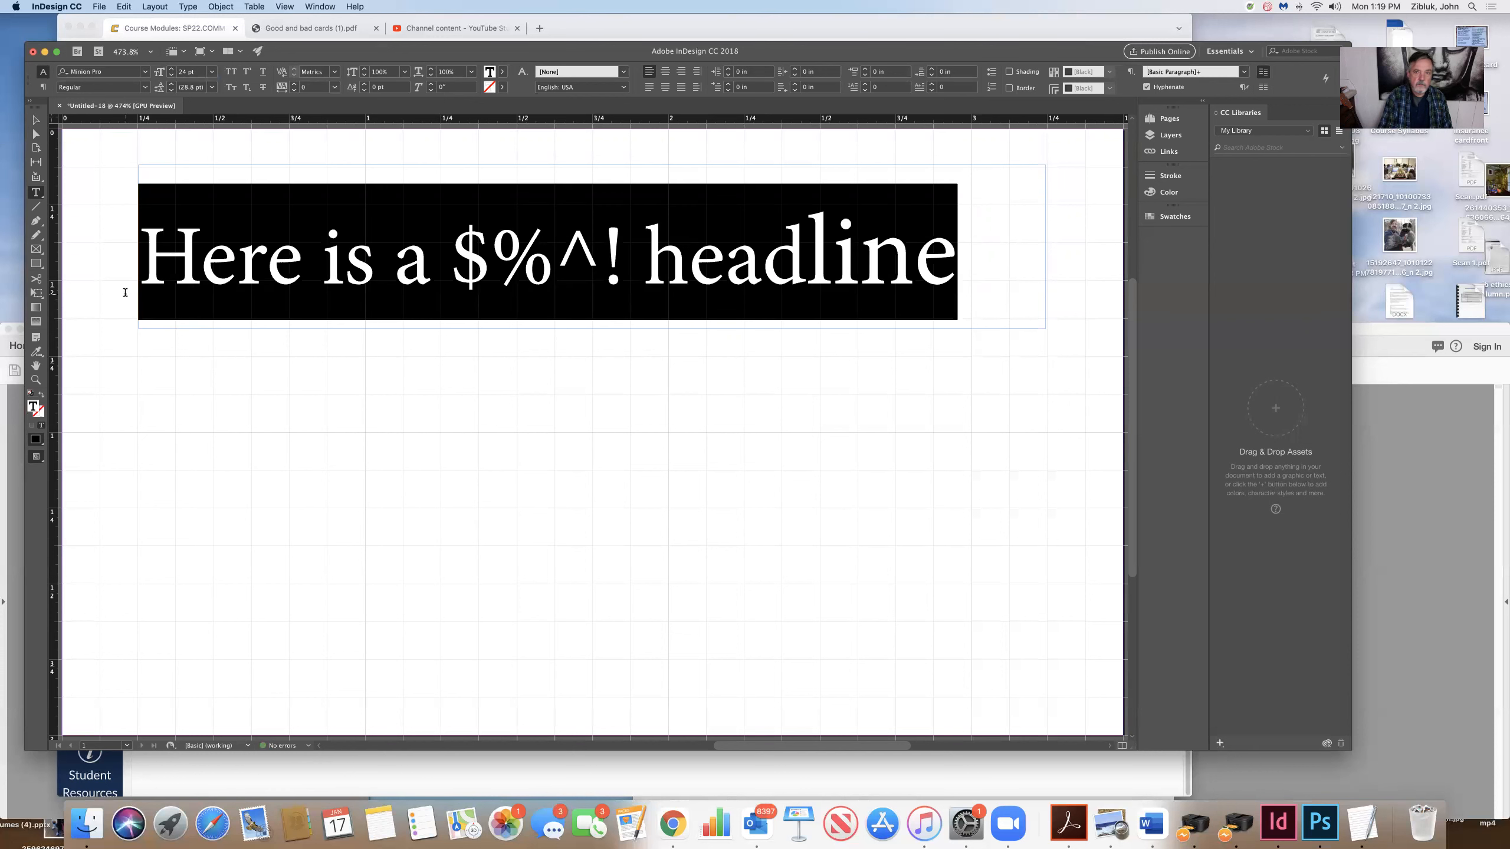
click(309, 358)
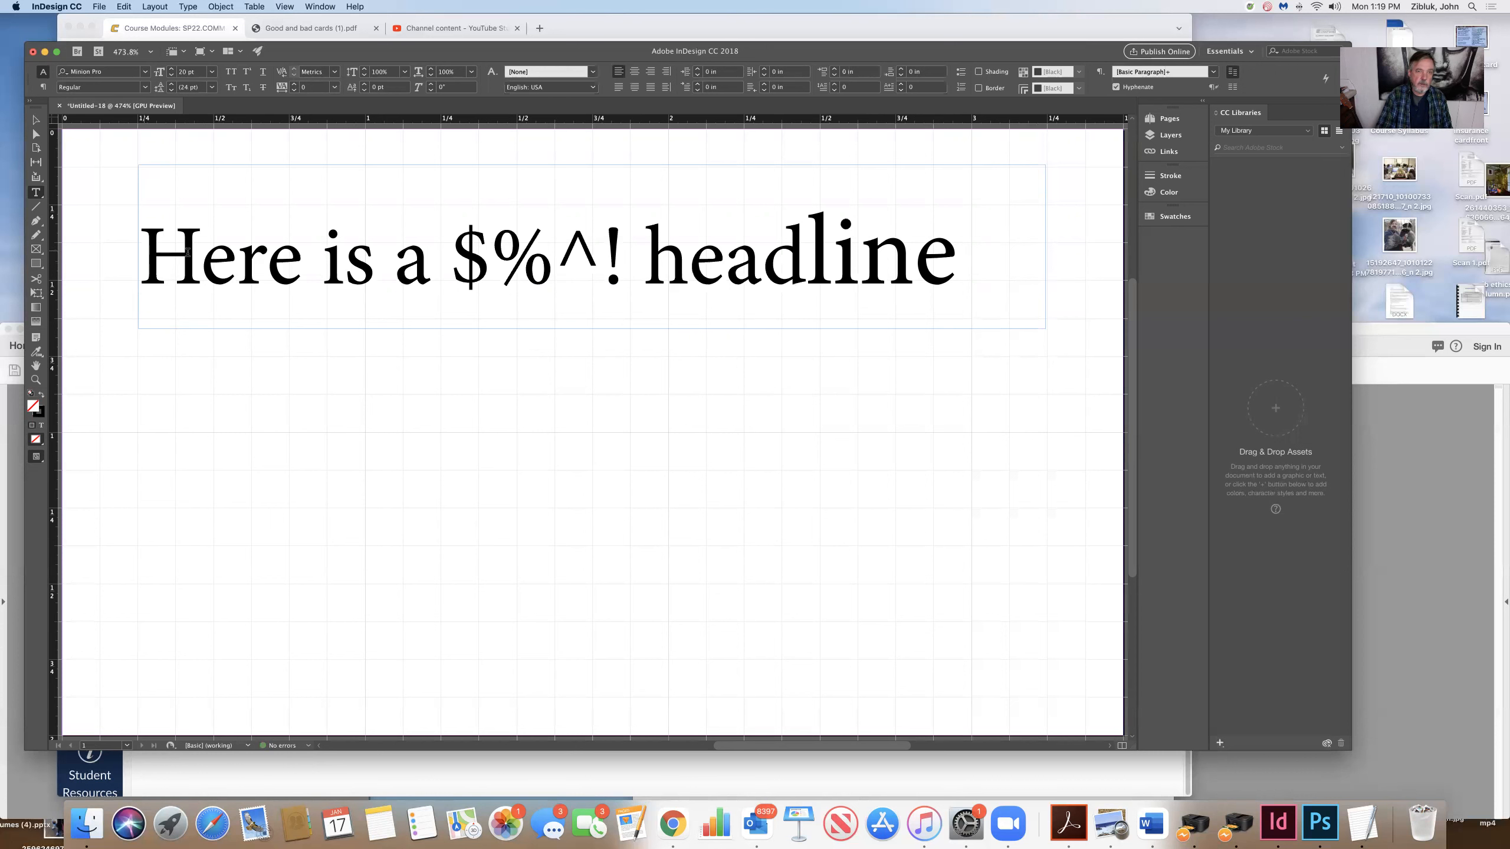
drag(140, 252, 1037, 221)
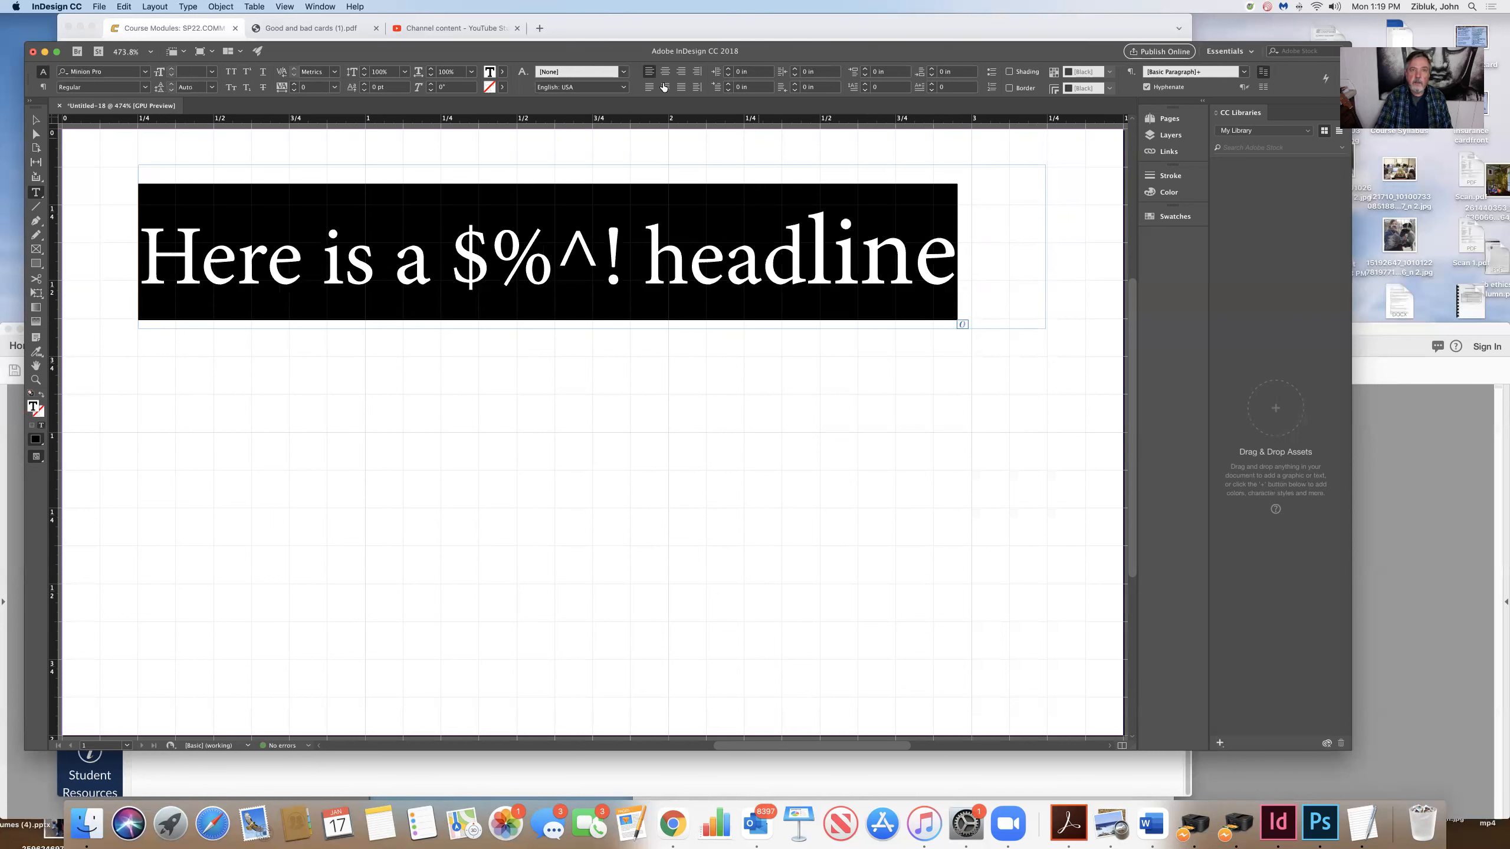
click(663, 72)
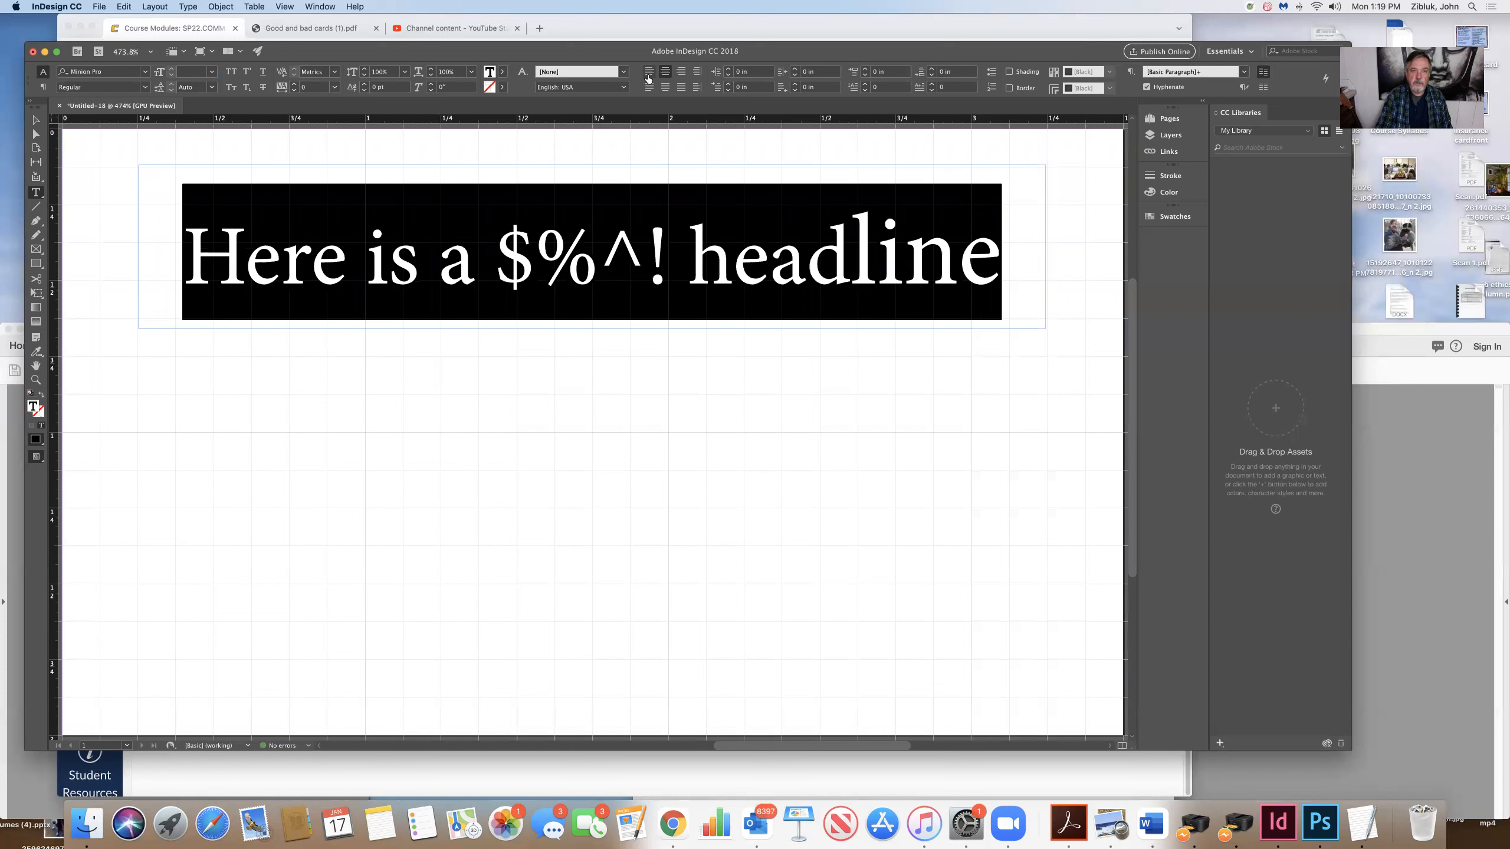
click(648, 72)
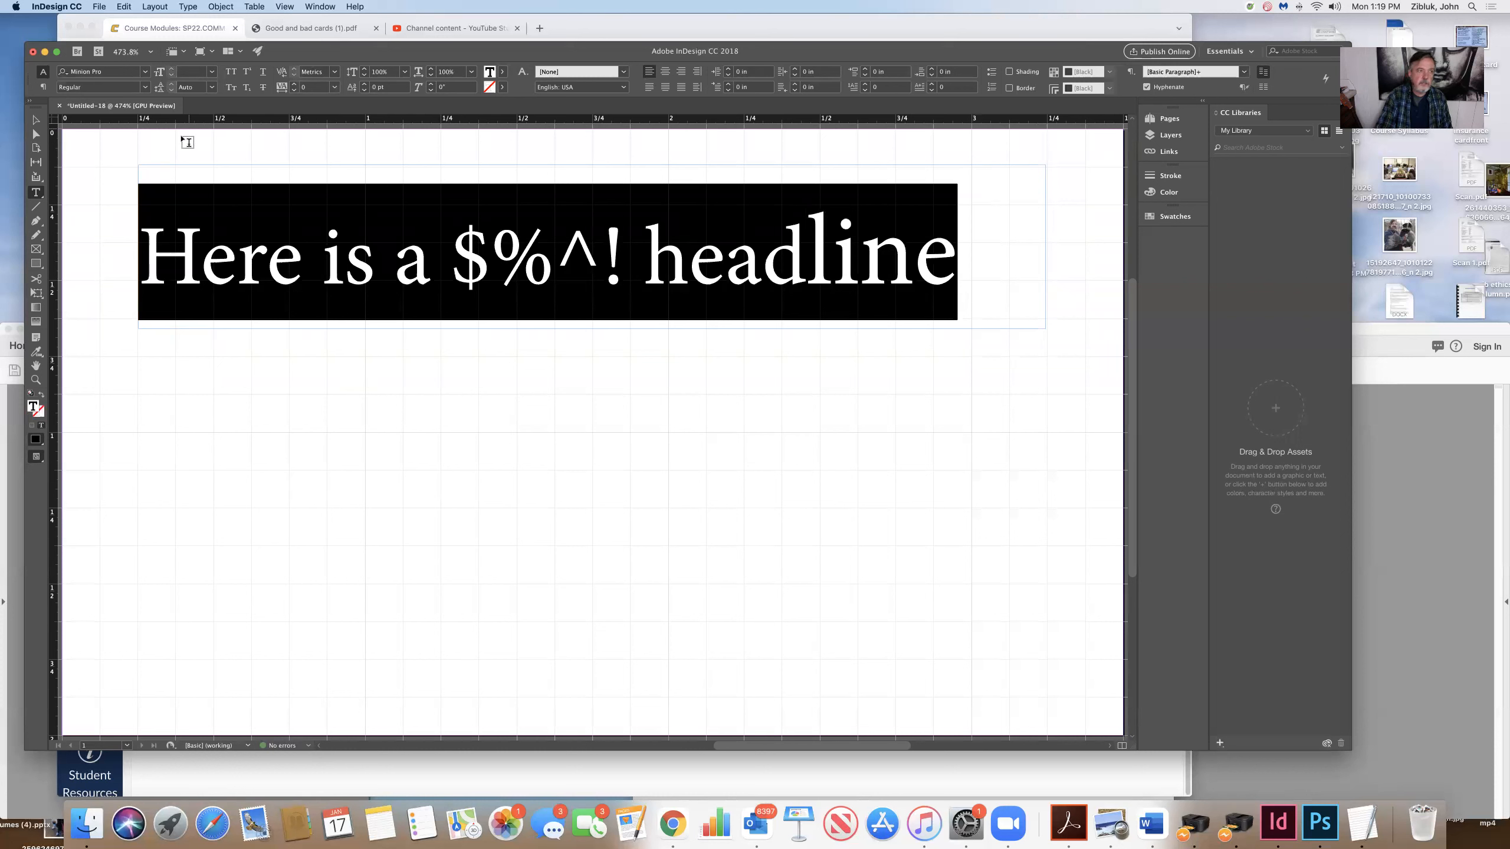
Step: Adjust the headline frame to about 0.505 in high, with its top edge at about 0.12 in and left edge at about 0.25 in
click(36, 122)
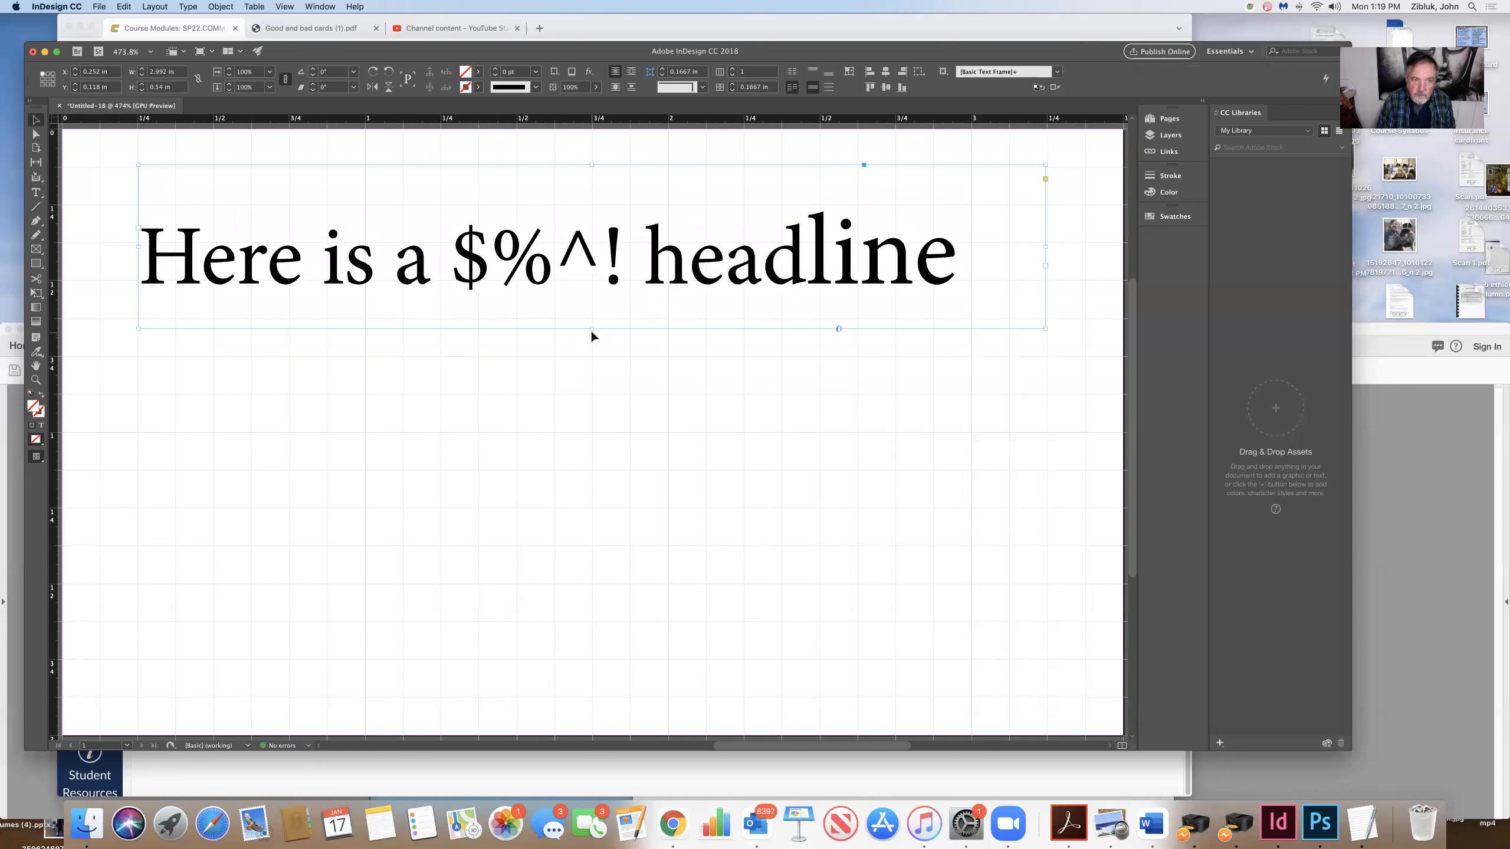
drag(590, 328, 589, 323)
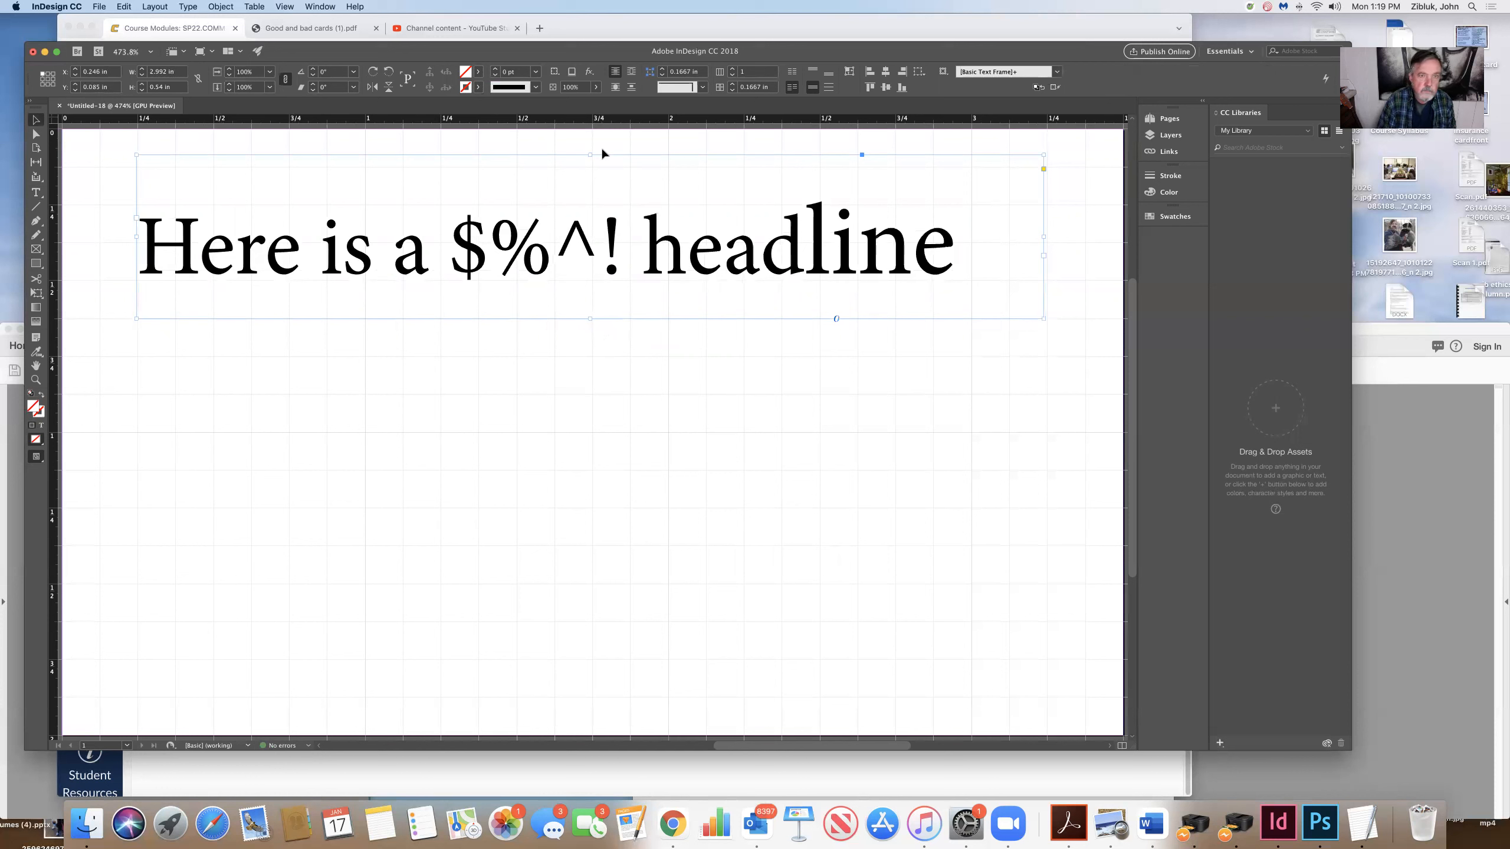
drag(589, 156, 589, 166)
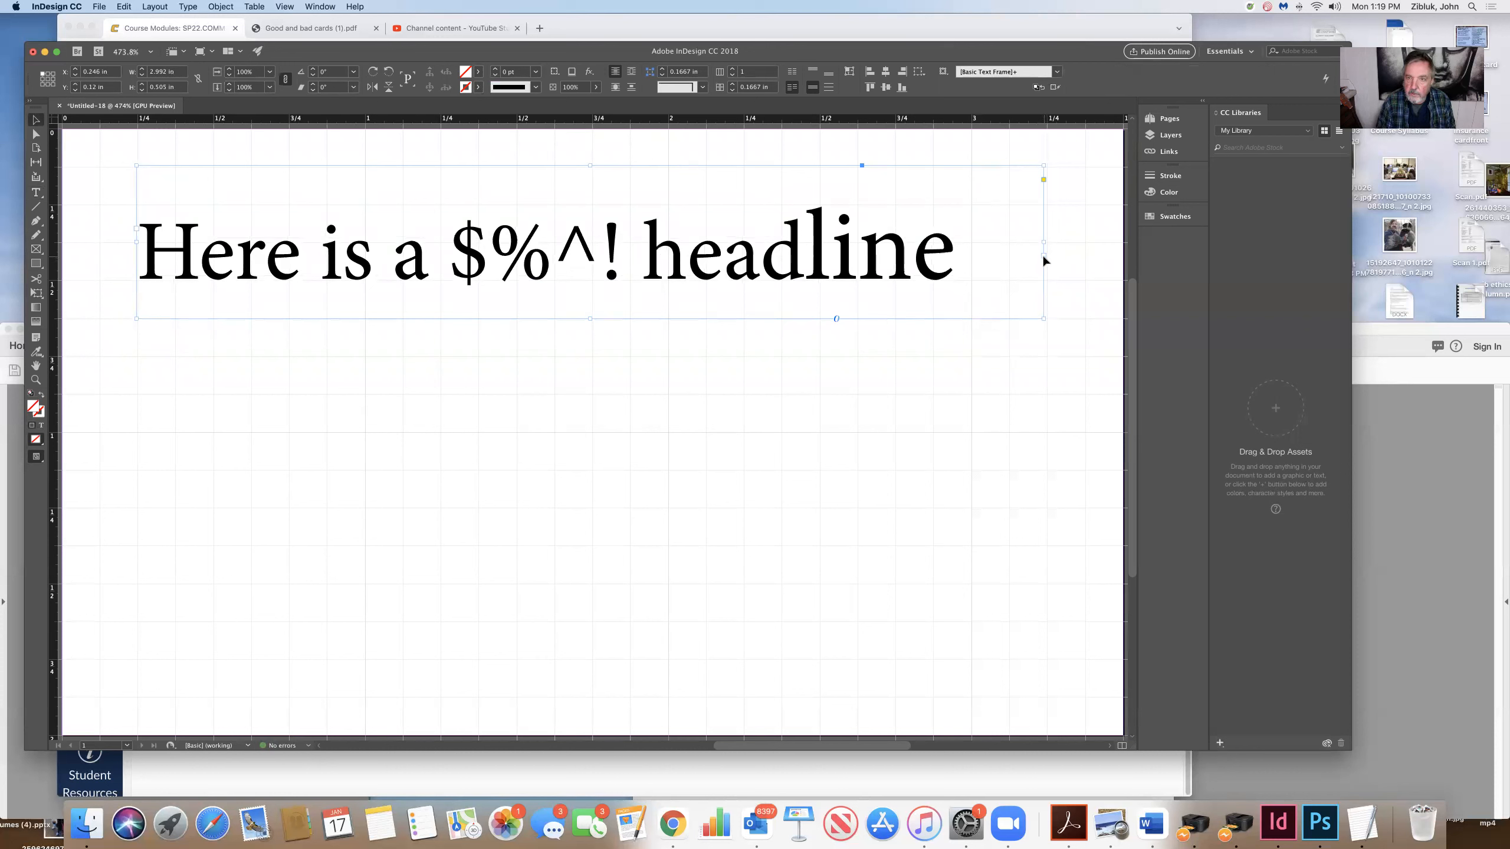
drag(1044, 260, 1047, 260)
drag(1045, 254, 1047, 253)
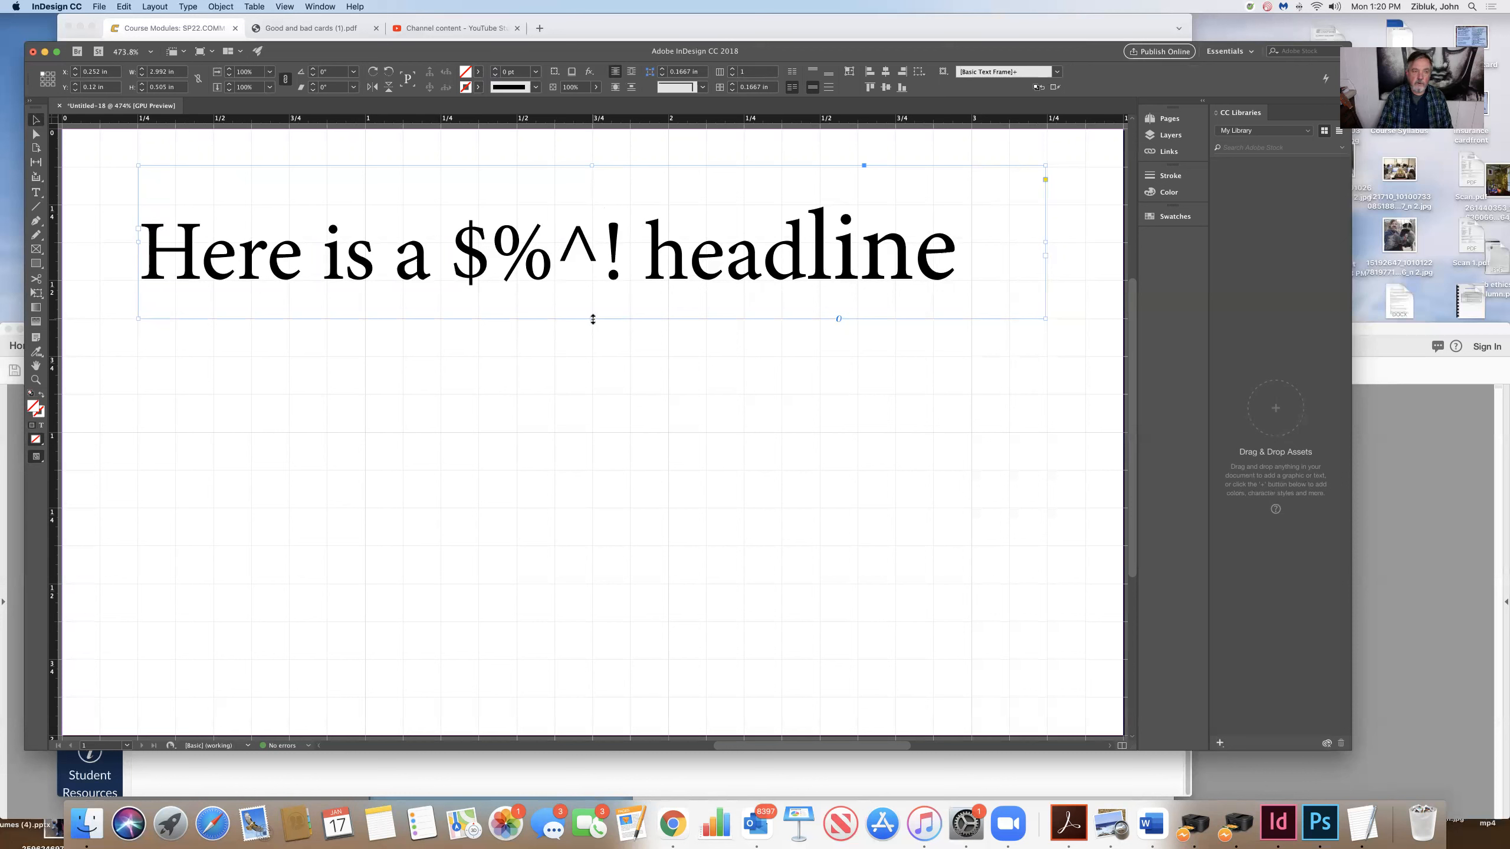
drag(592, 320, 593, 320)
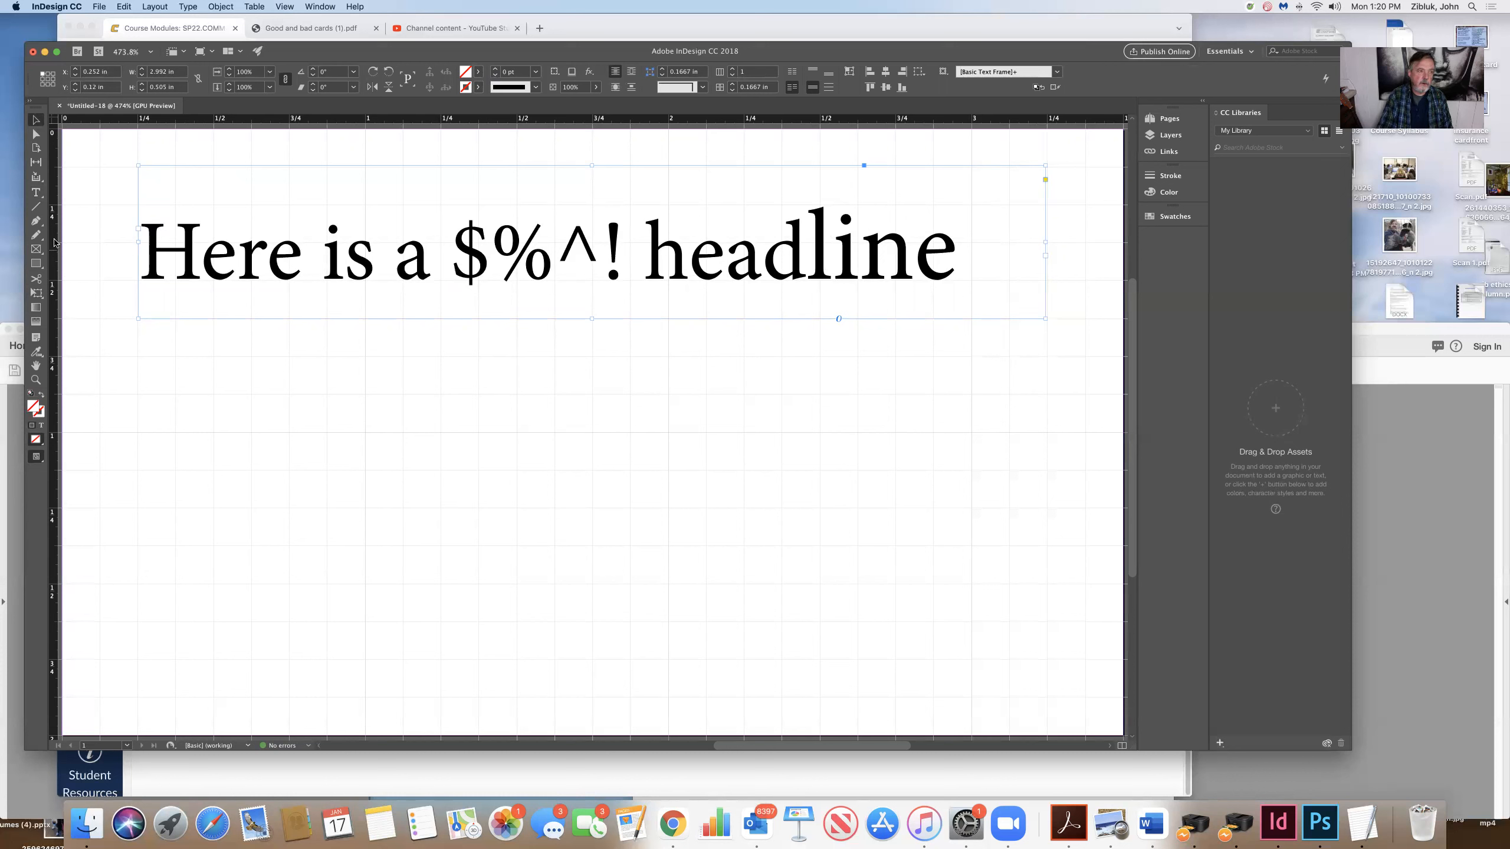
Step: Draw a text frame about 3 in wide and 0.16 in high directly below the headline, with its left edge at about 0.25 in
click(37, 193)
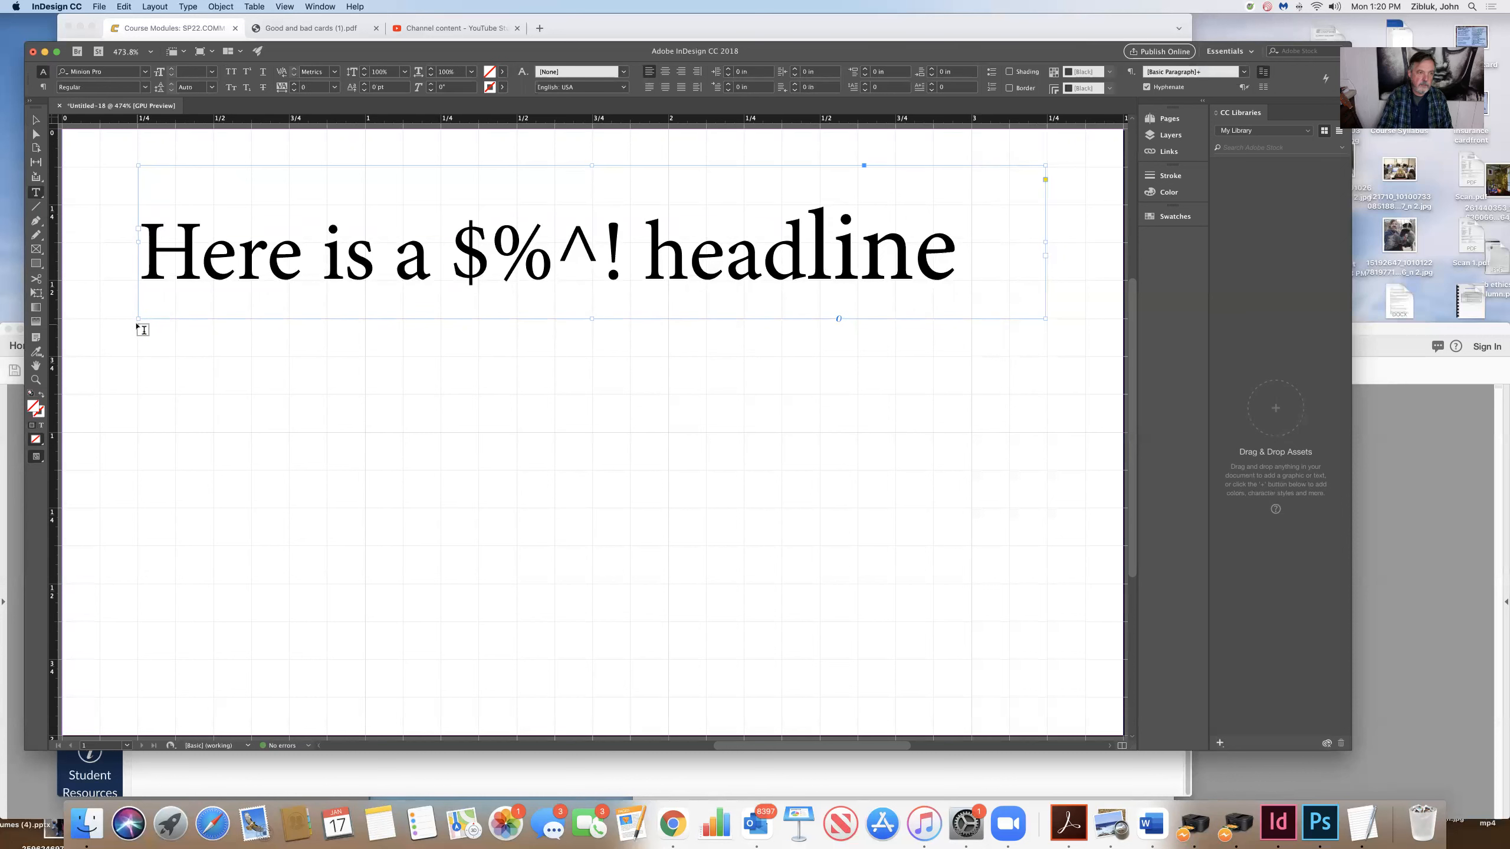
drag(138, 324, 945, 370)
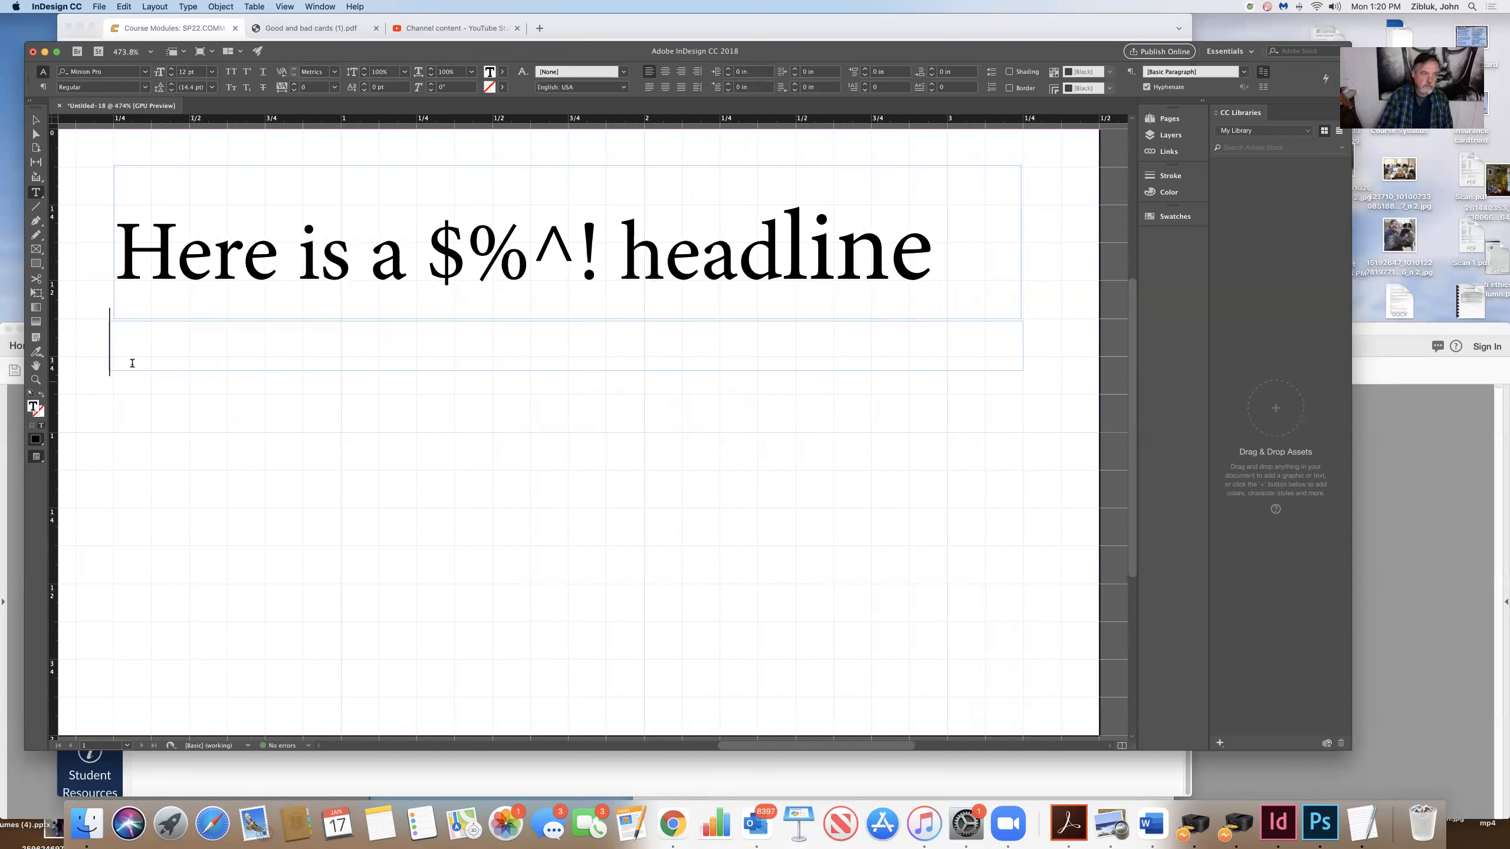
click(36, 120)
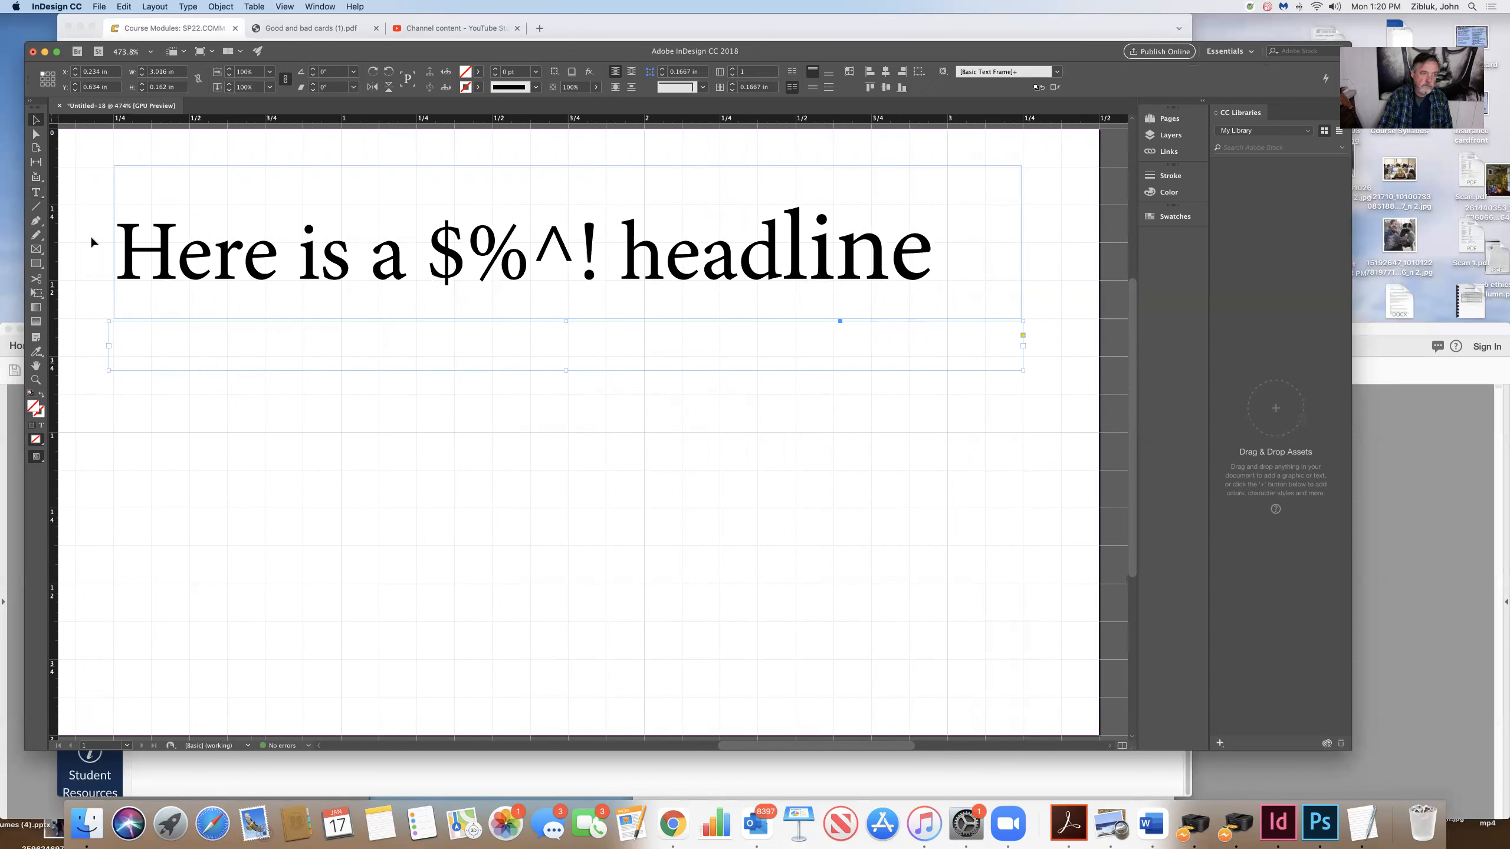
drag(109, 347, 112, 349)
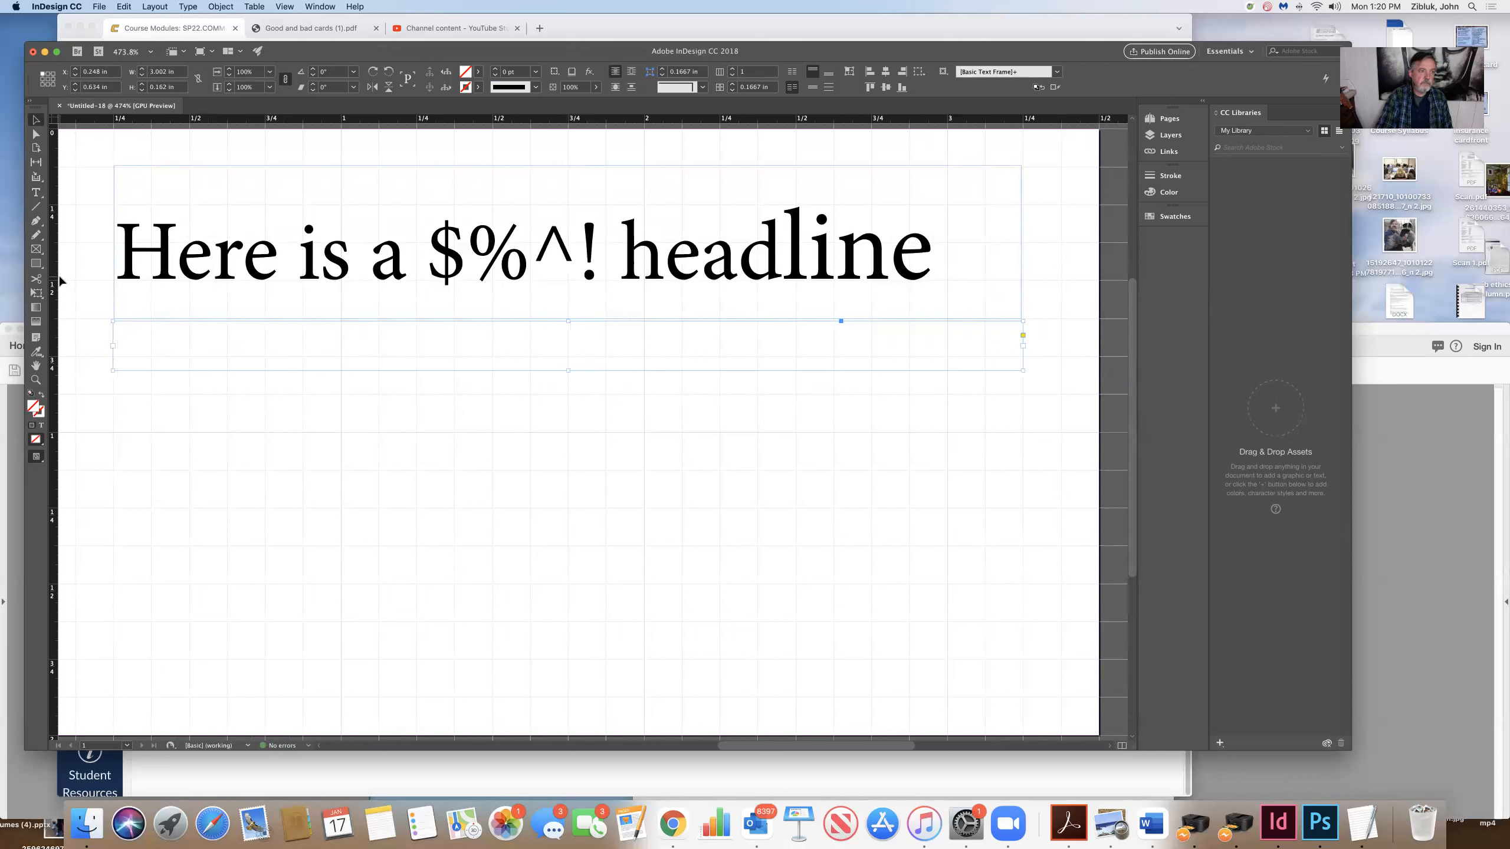
Step: Enter "This explains the $%^&!!! headline, I hope" in the text frame below the headline
click(36, 193)
click(182, 348)
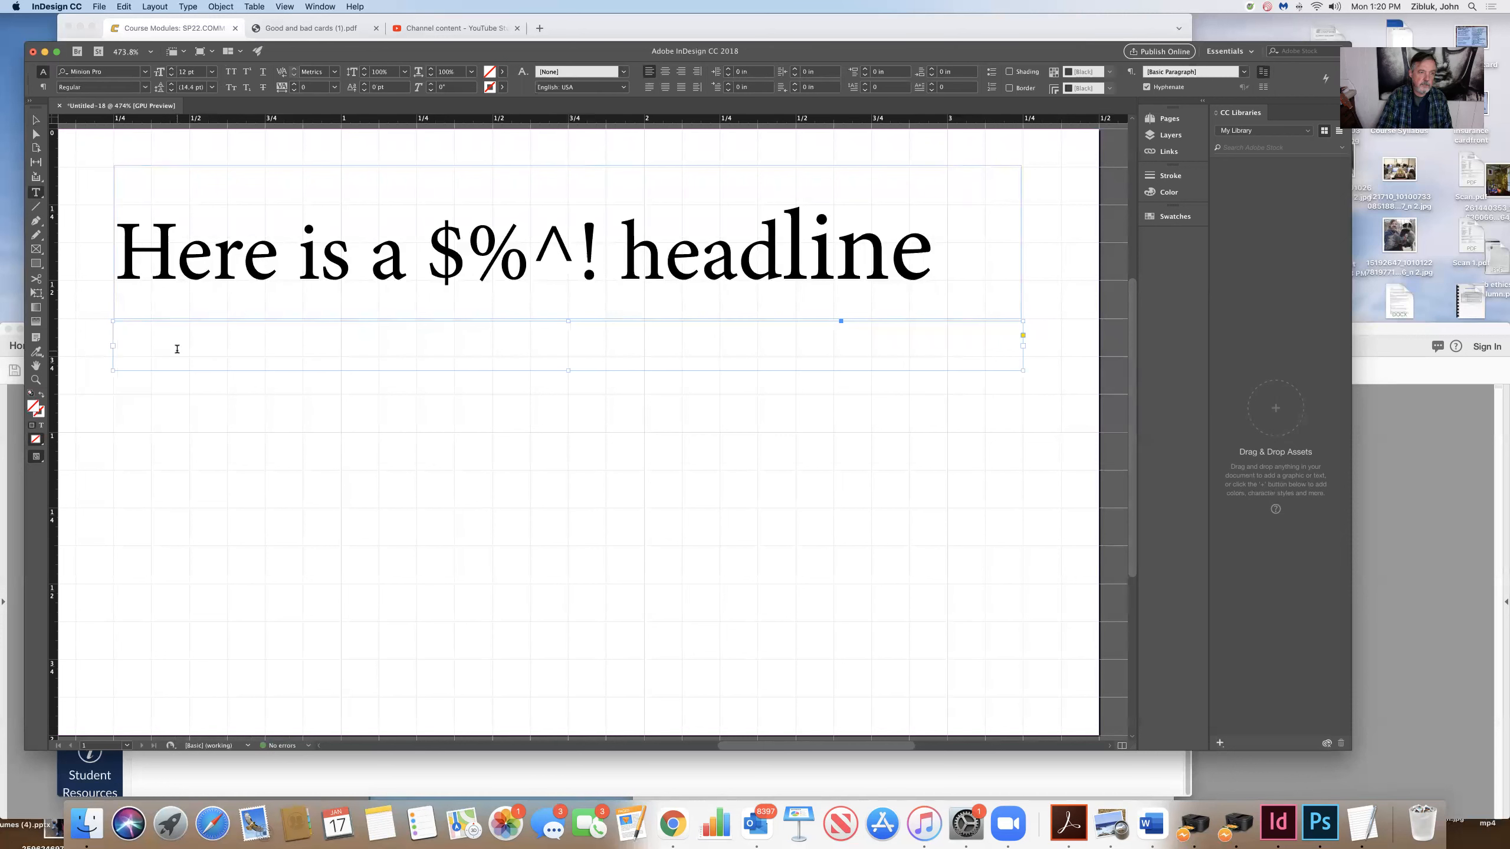
text(This e)
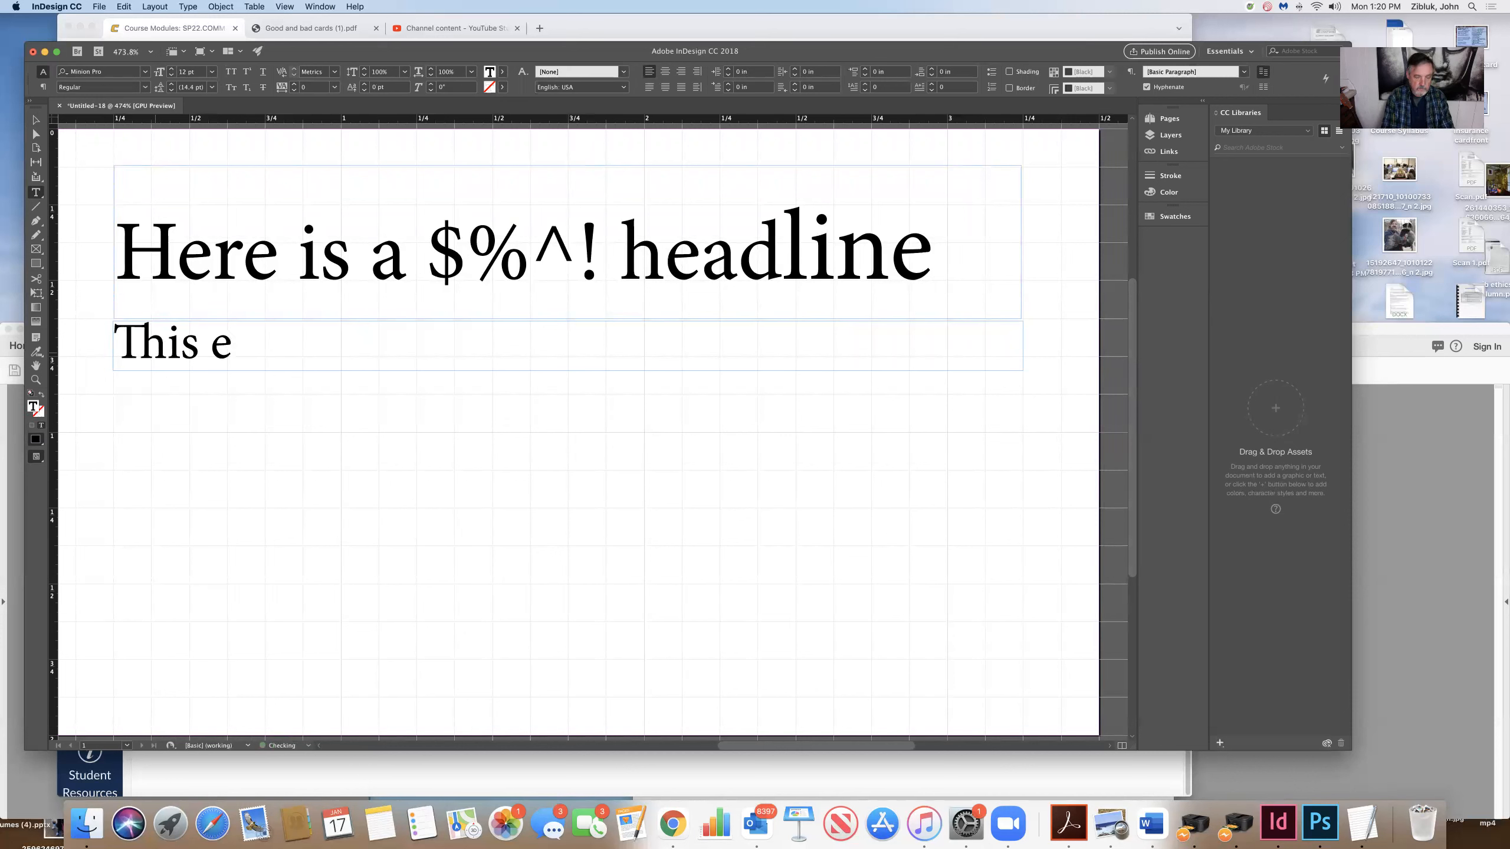
text(xplains the )
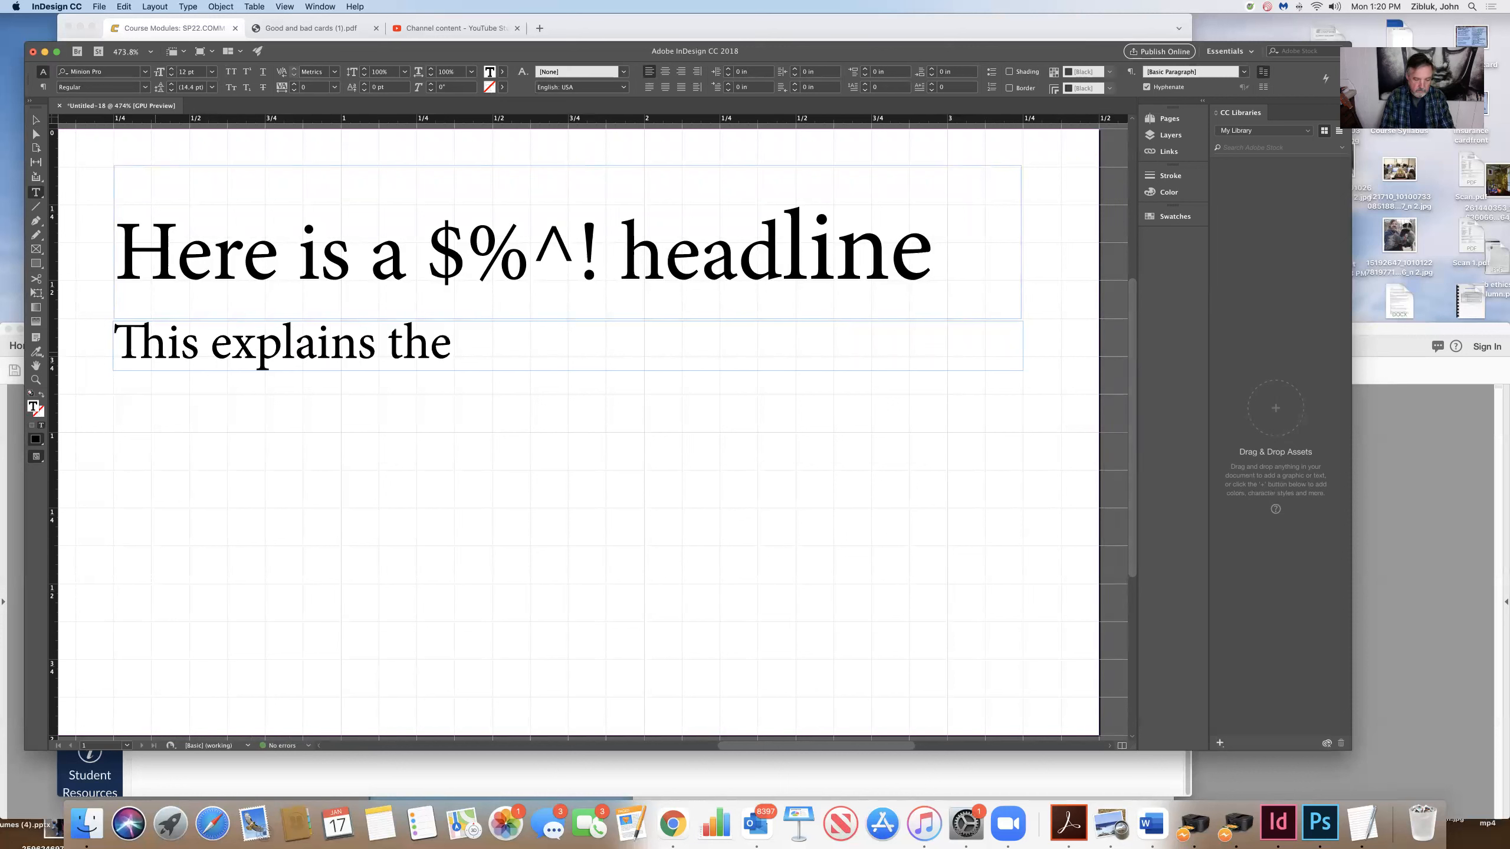
text($%^&!!! he)
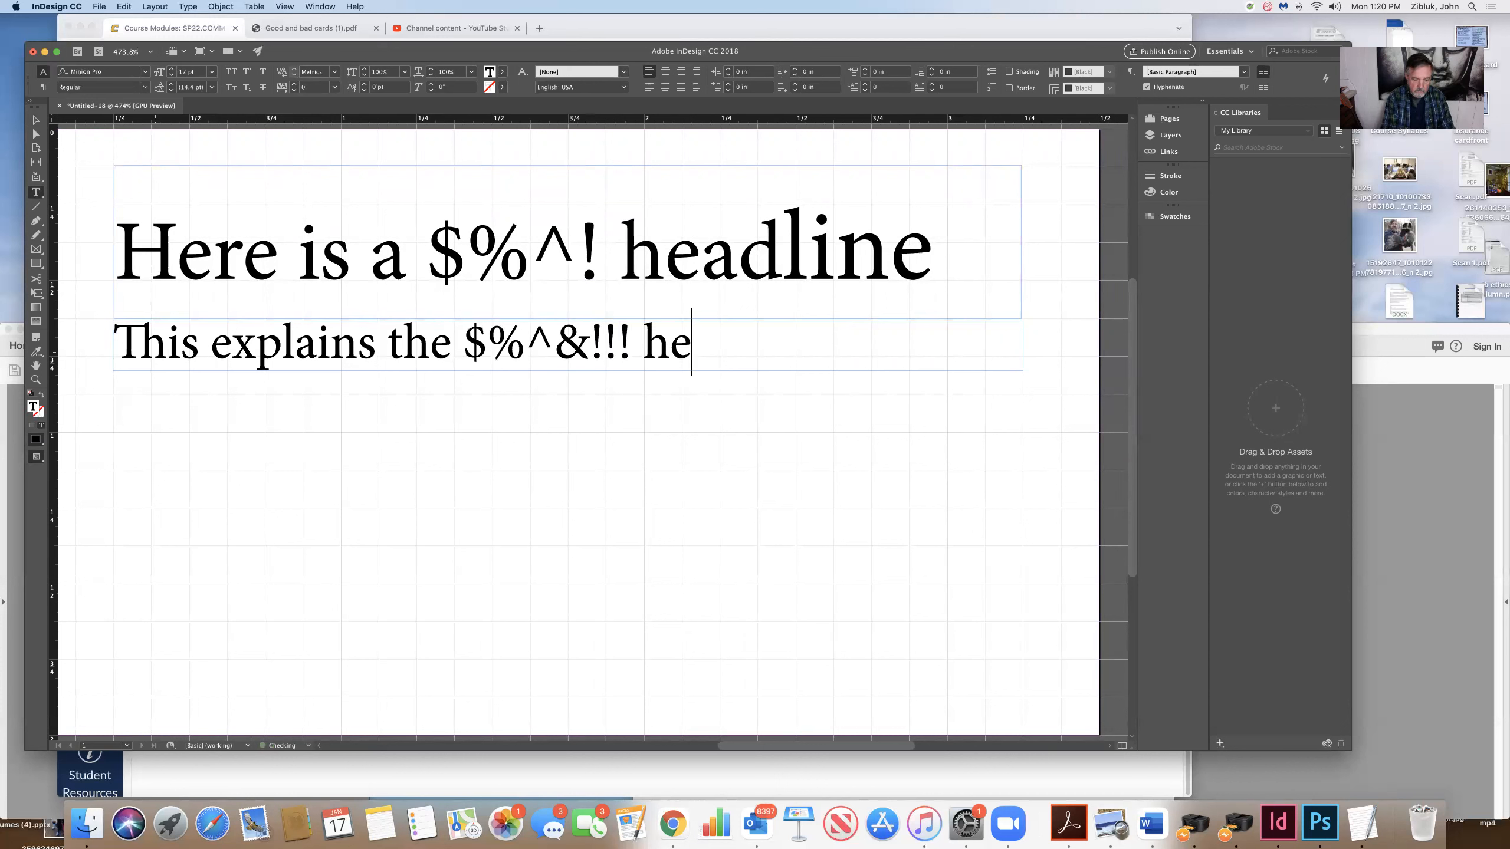
text(adline, I hope)
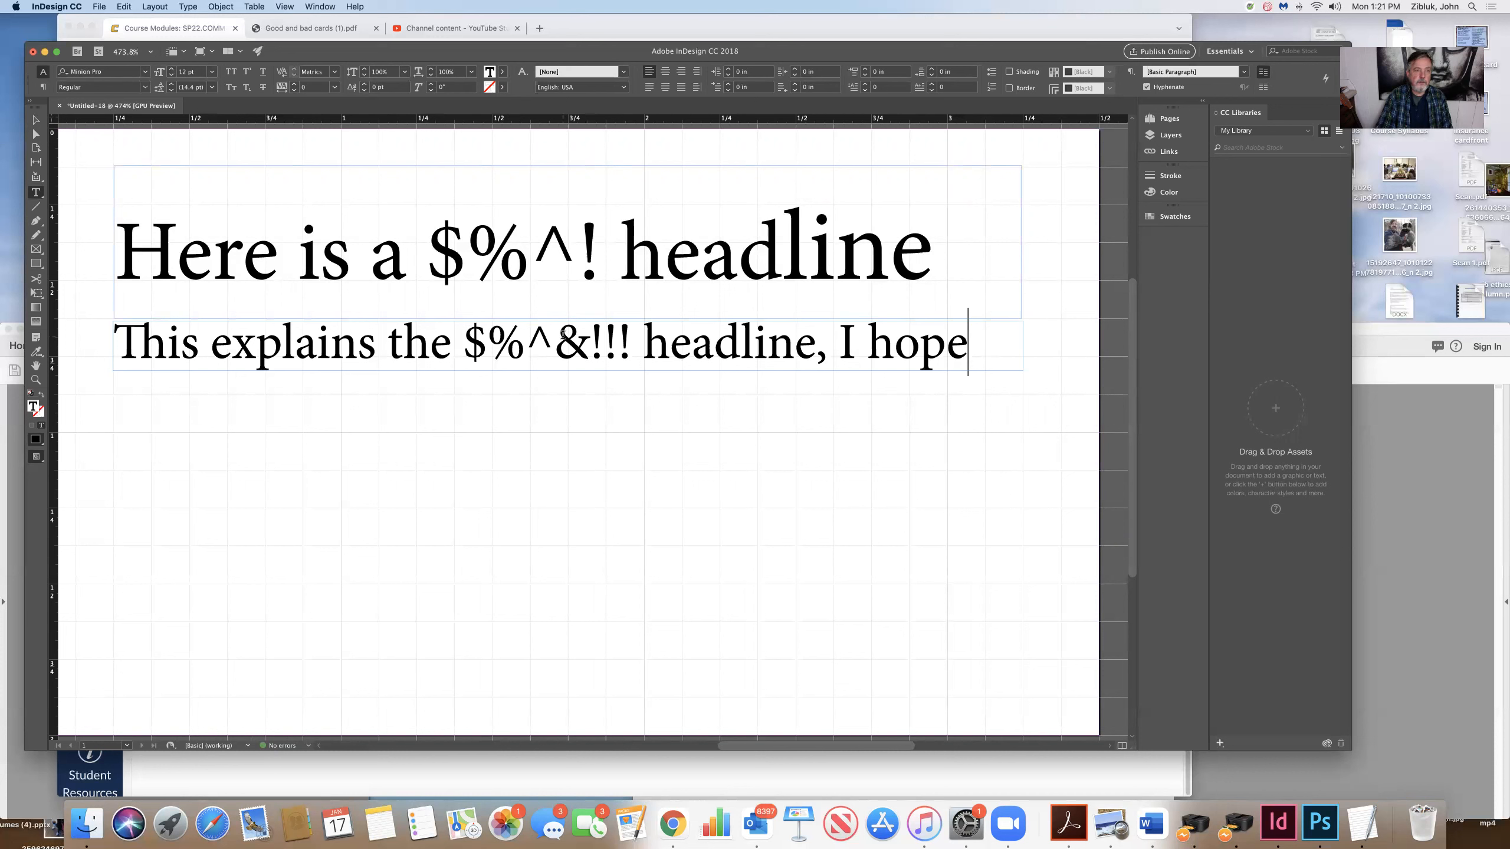
Step: Move the subhead frame up closer to the headline, to about X 0.25 in and Y 0.59 in
click(36, 120)
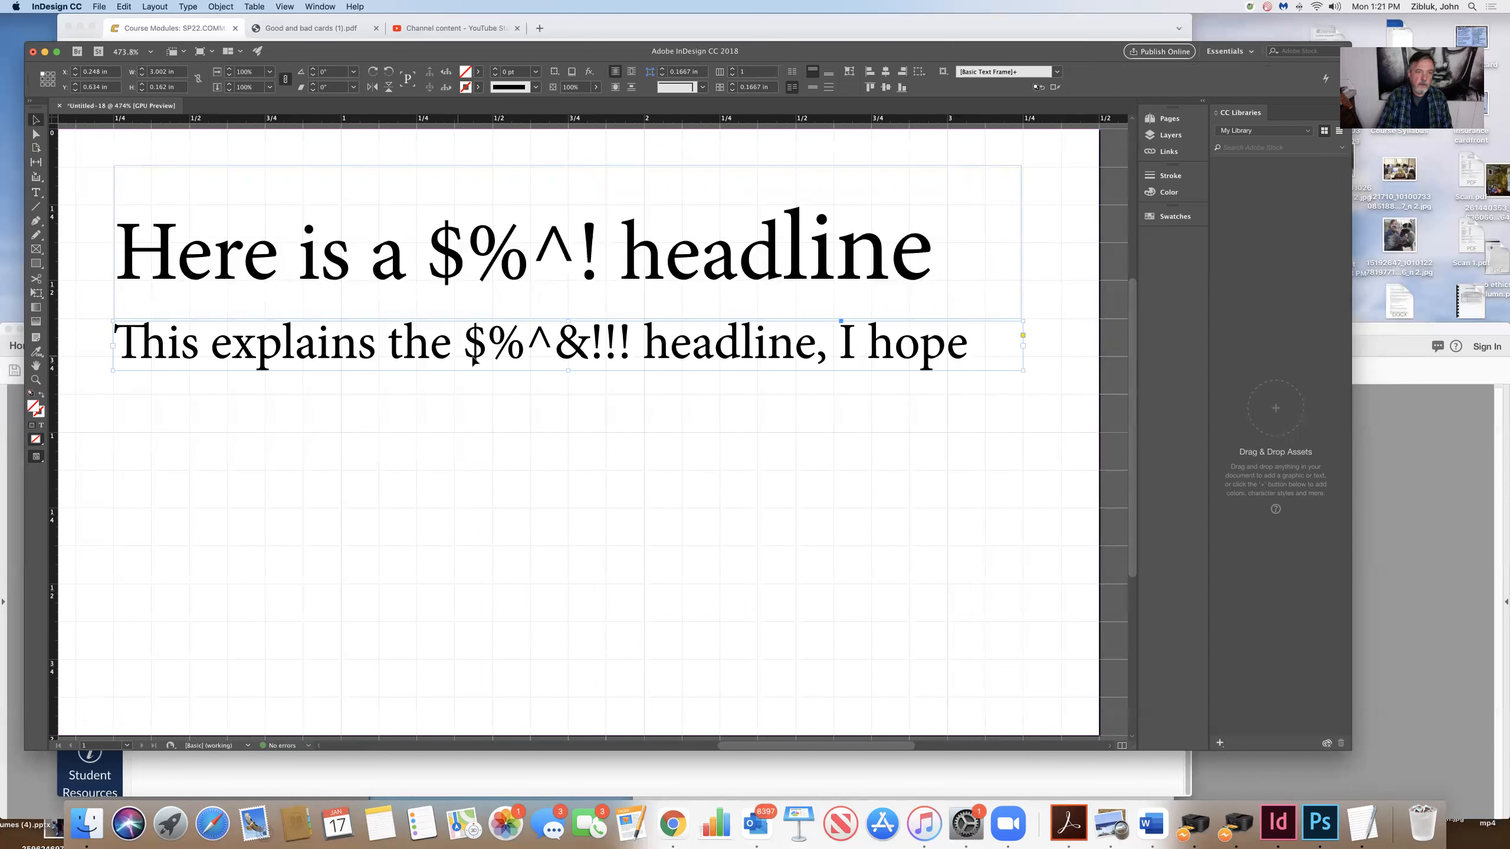
drag(485, 356, 486, 336)
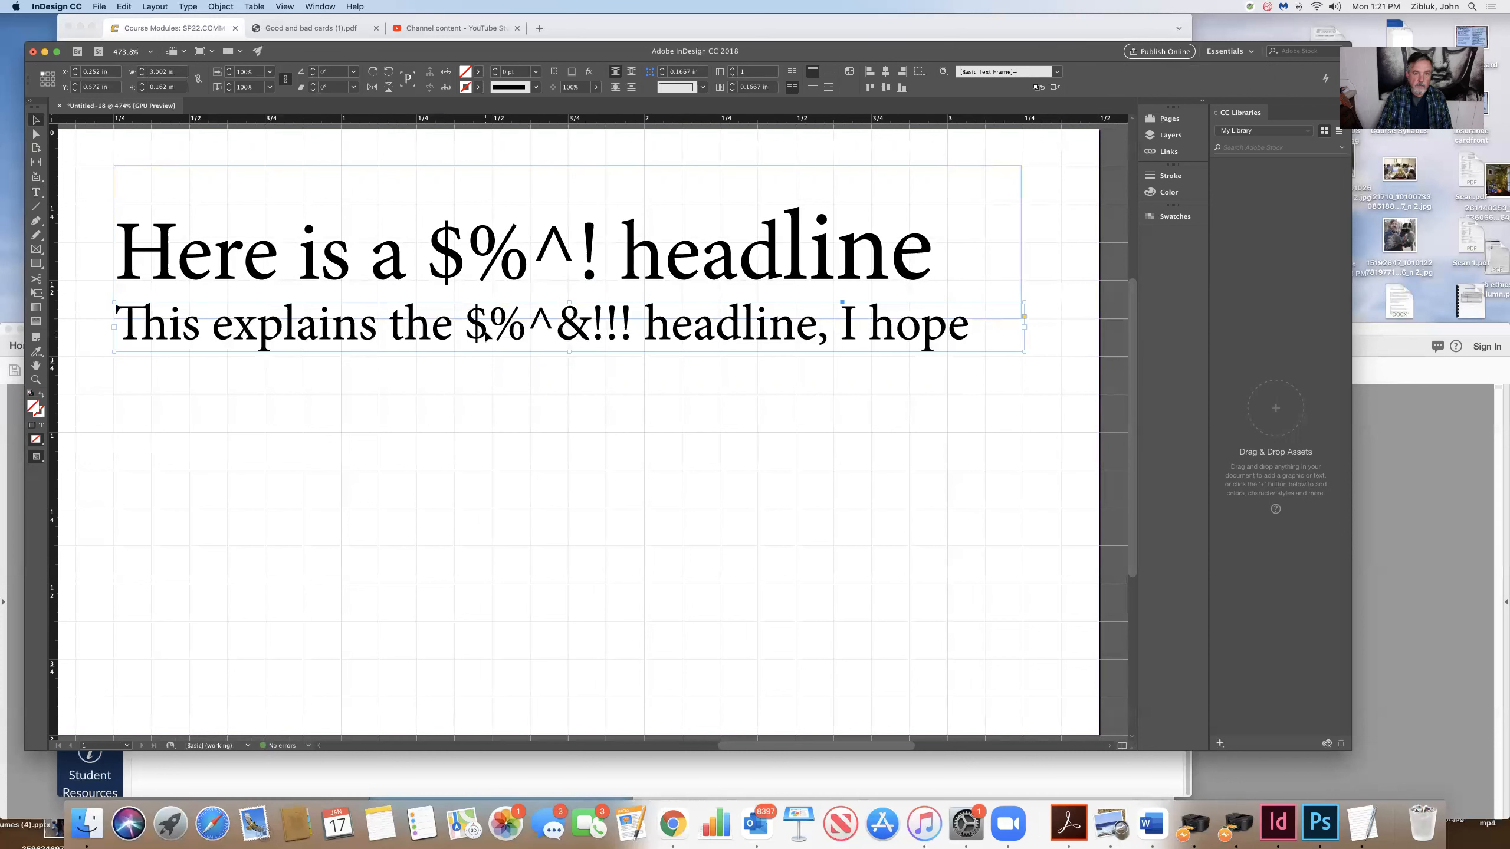
drag(484, 334, 485, 339)
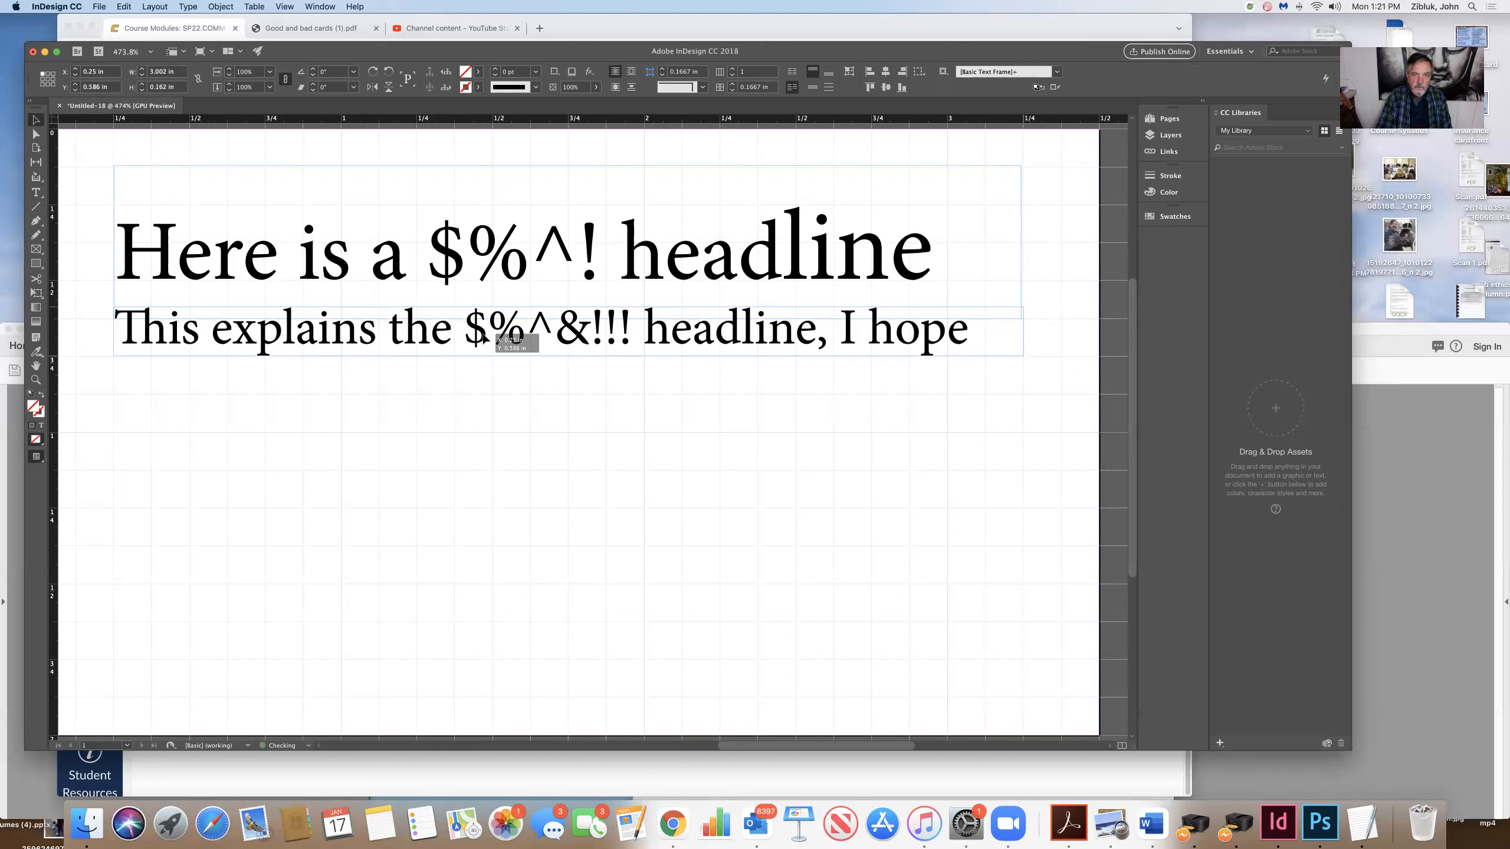
drag(484, 340, 484, 340)
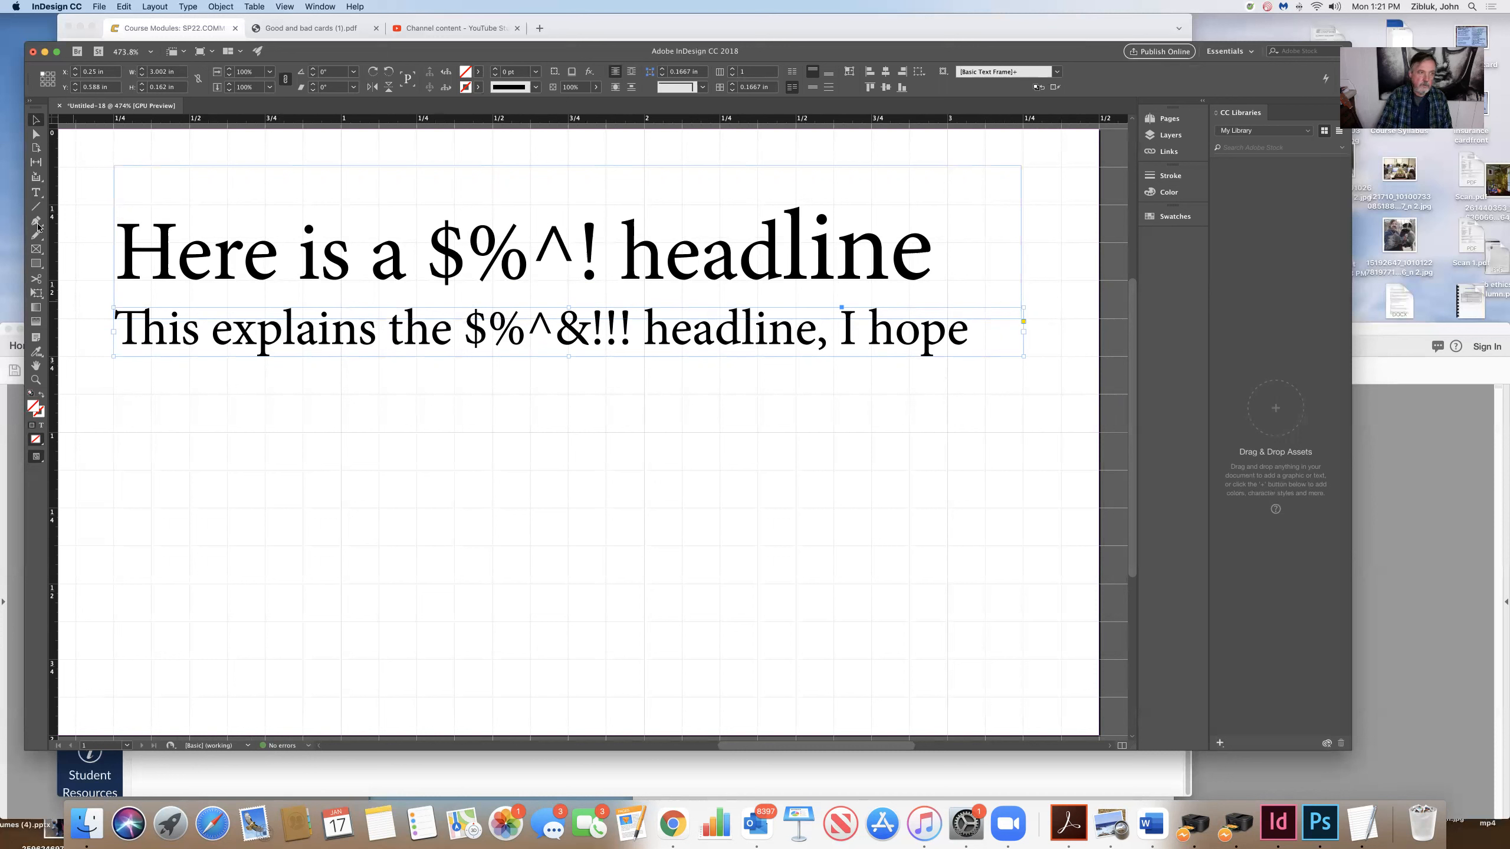
Step: Draw a text frame about 0.75 by 0.6 in below the subhead and enter "Name", "address" and "phone" on separate lines
click(35, 193)
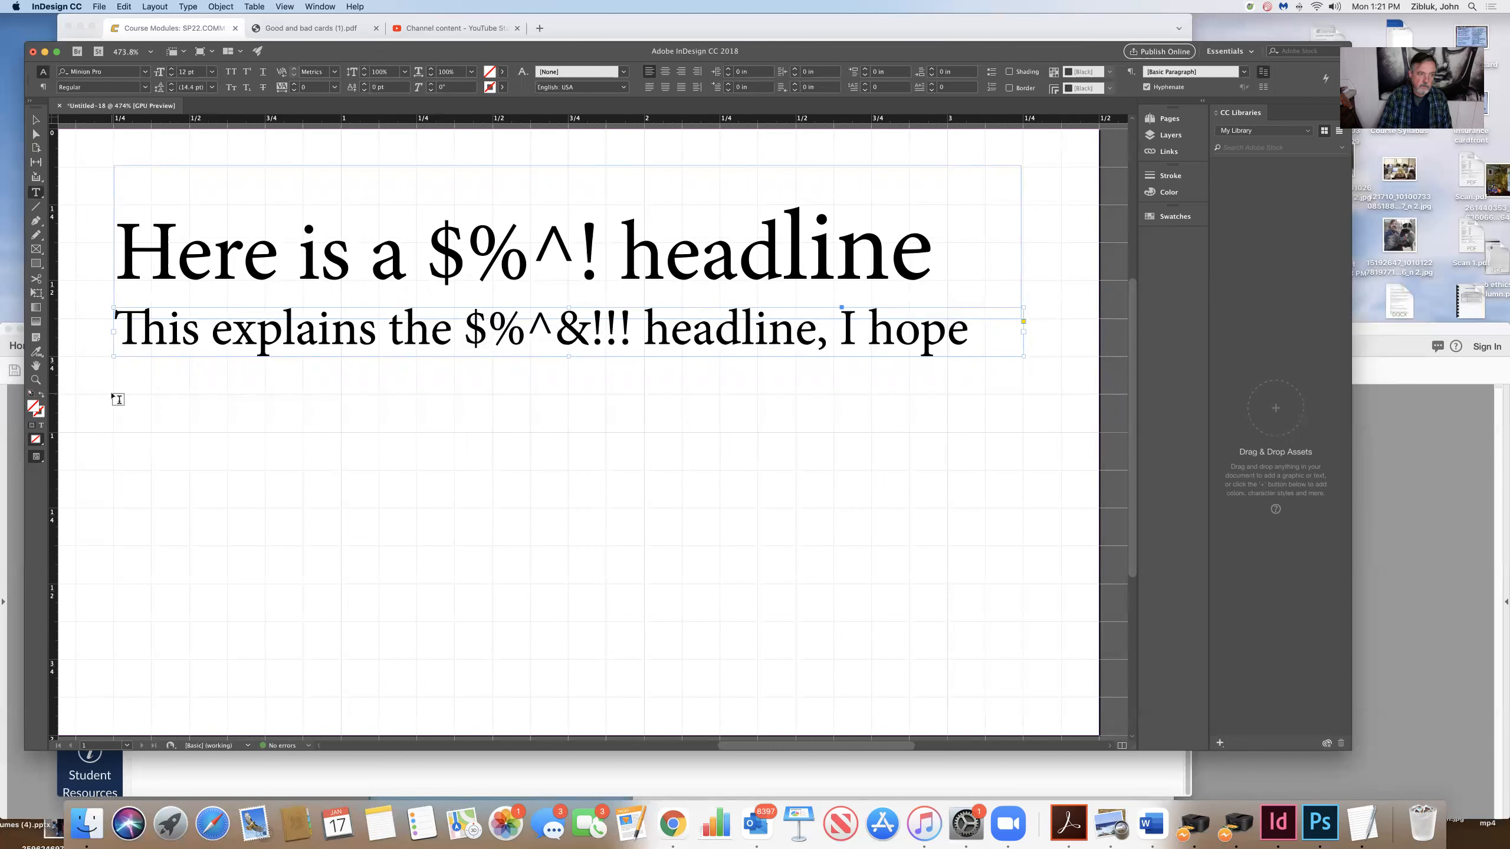
drag(112, 395, 339, 574)
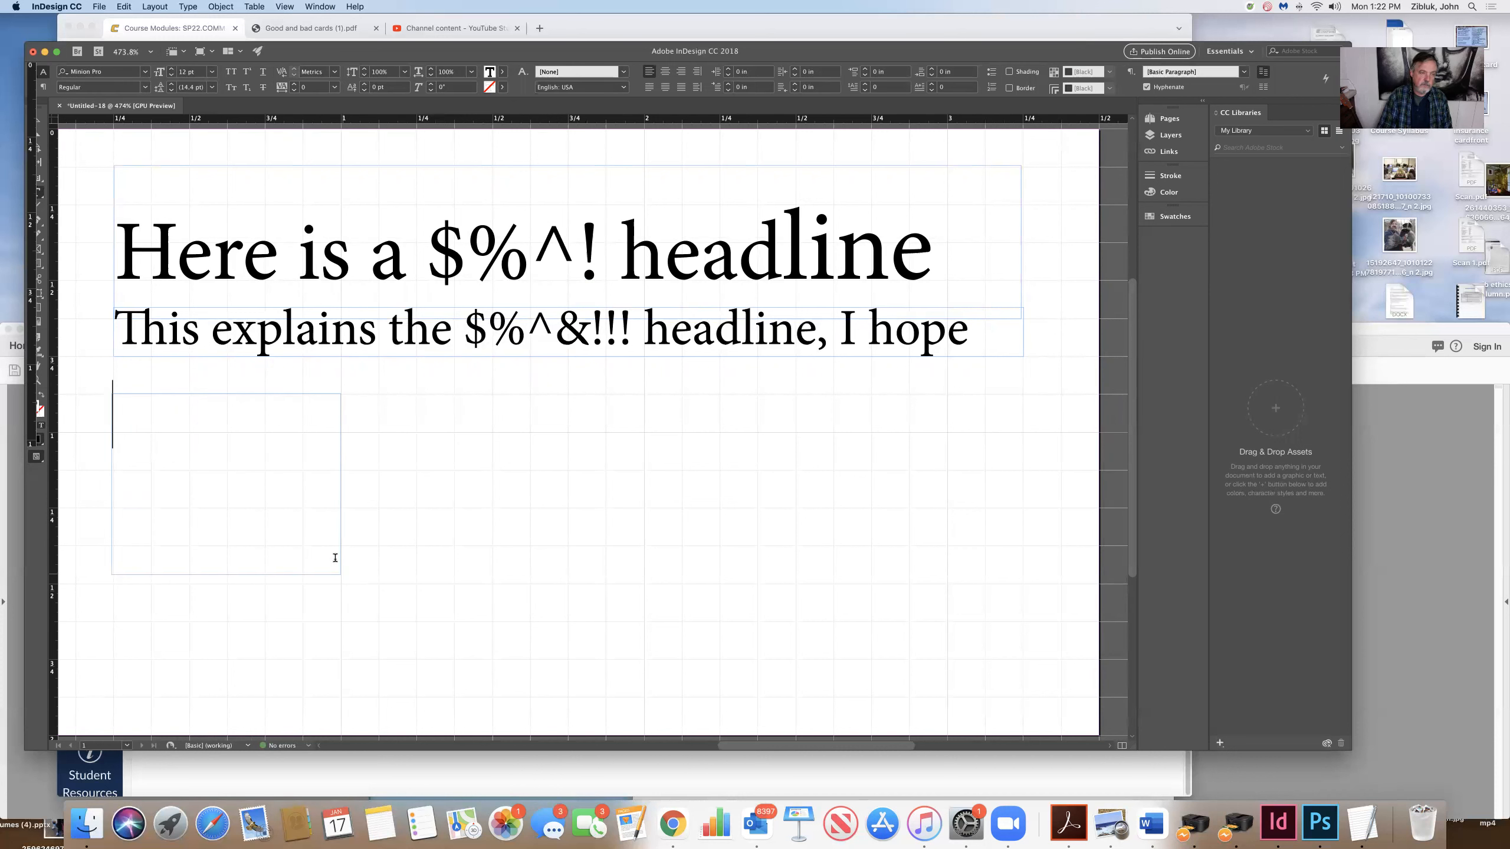
text(Name)
key(Return)
text(address)
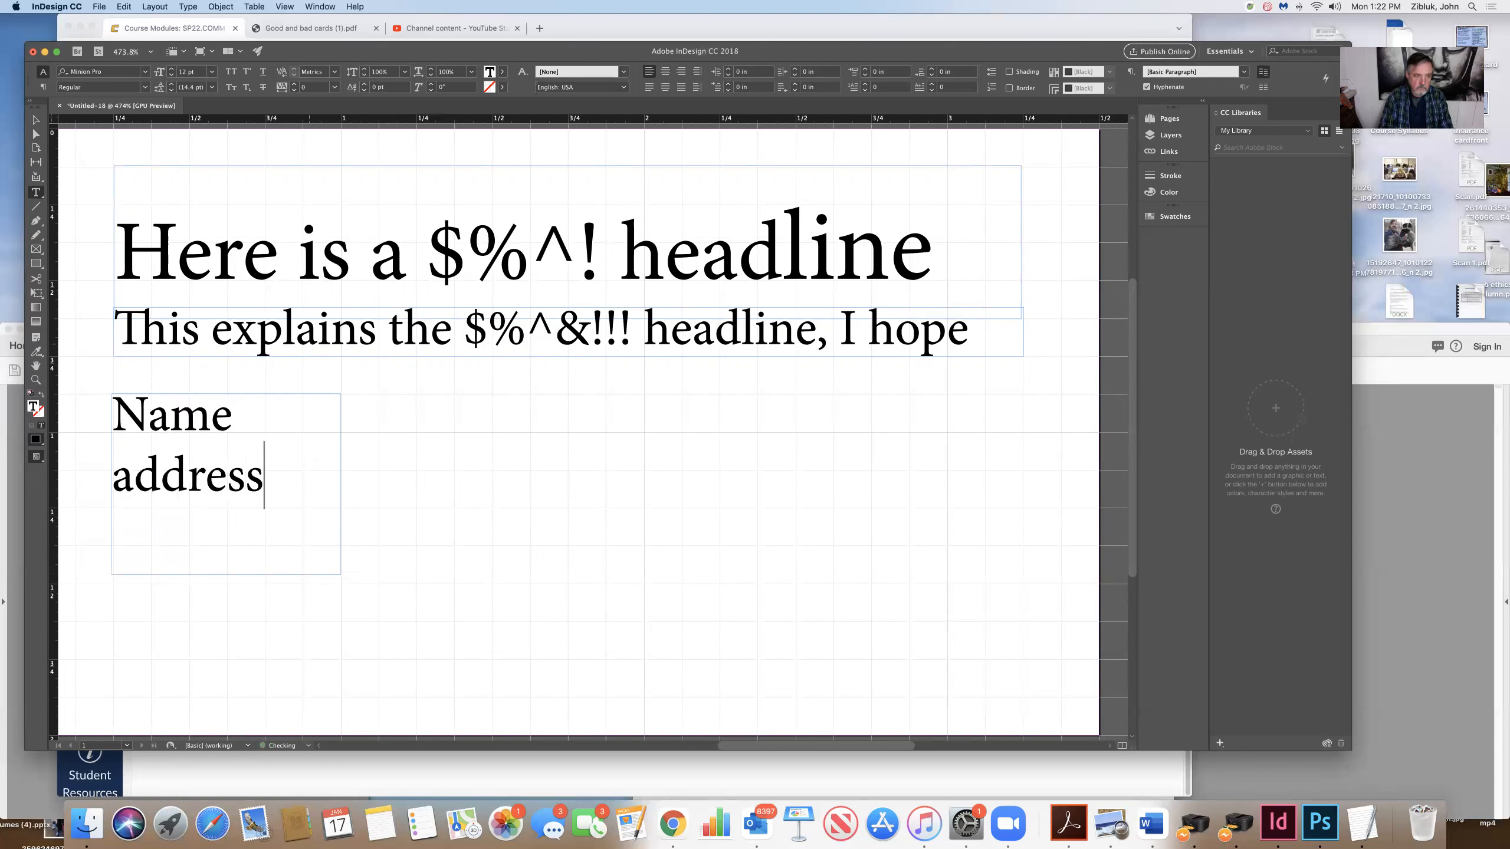
key(Return)
text(phone)
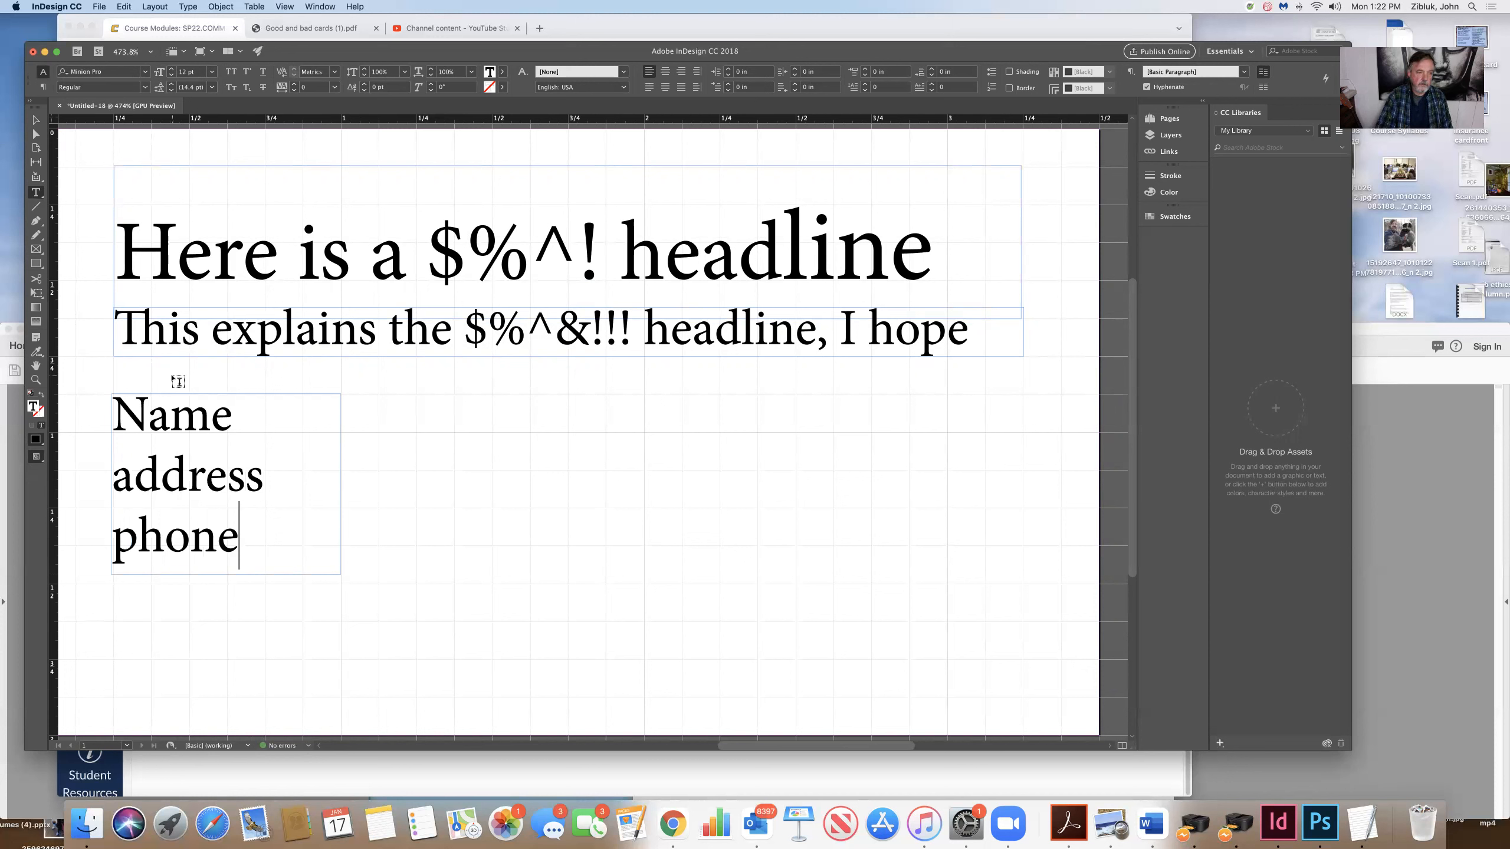
Step: Move the contact text frame down so its upper edge sits at about 1 in
click(33, 124)
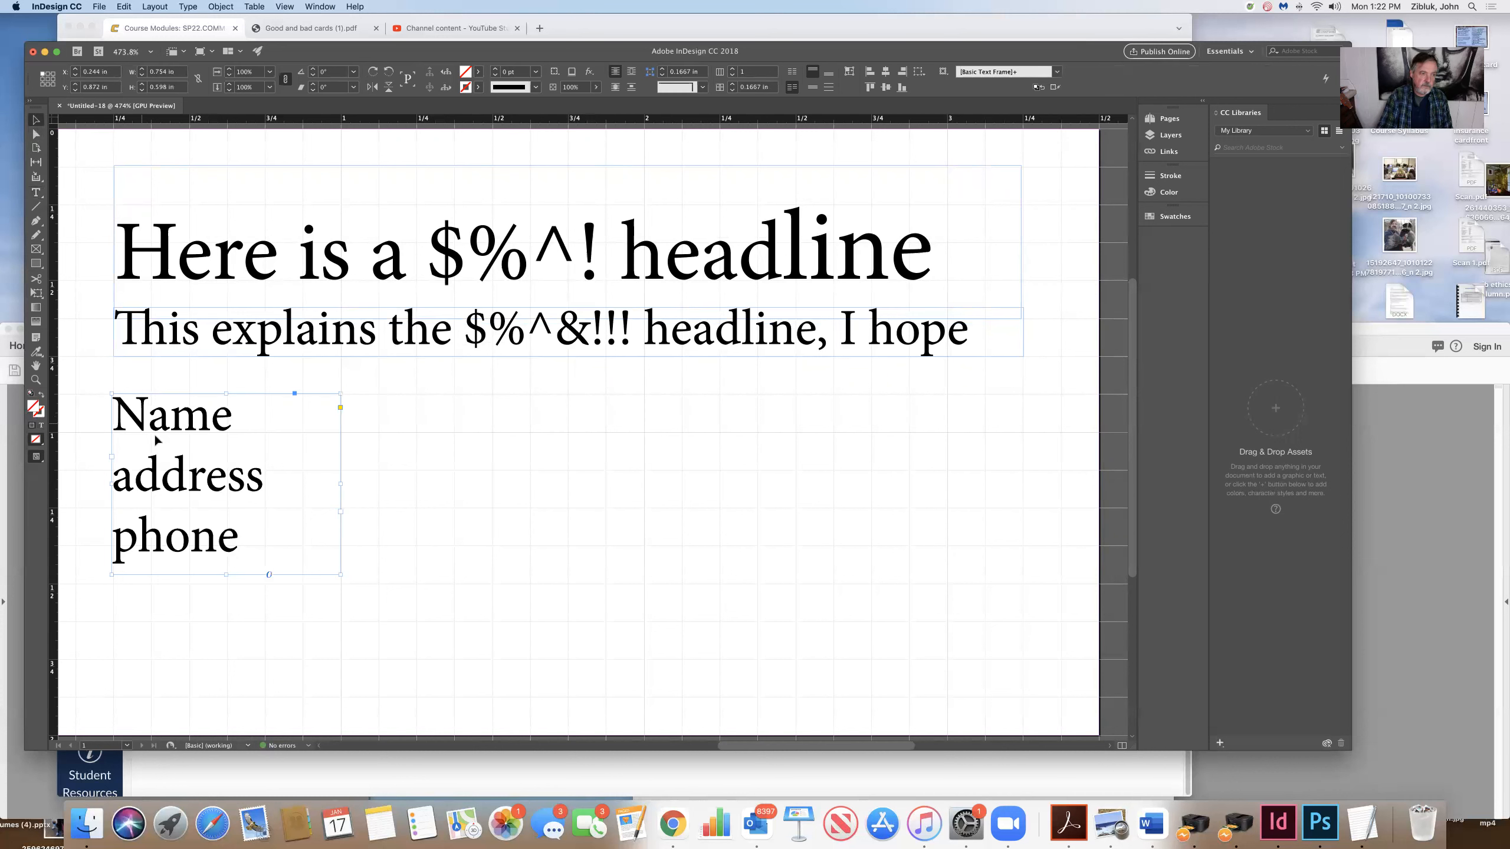
drag(156, 439, 162, 478)
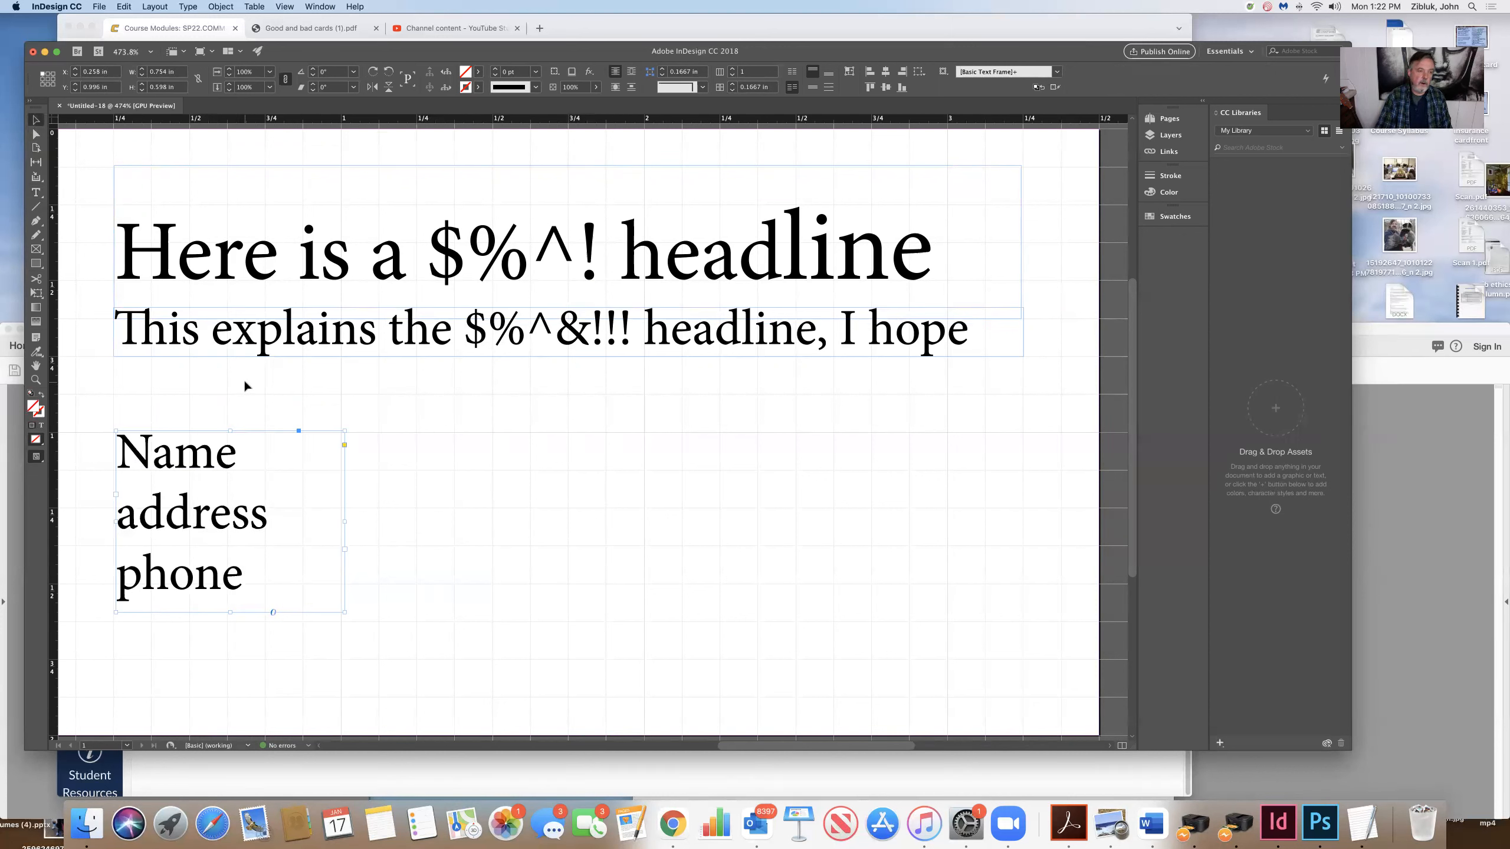
click(35, 193)
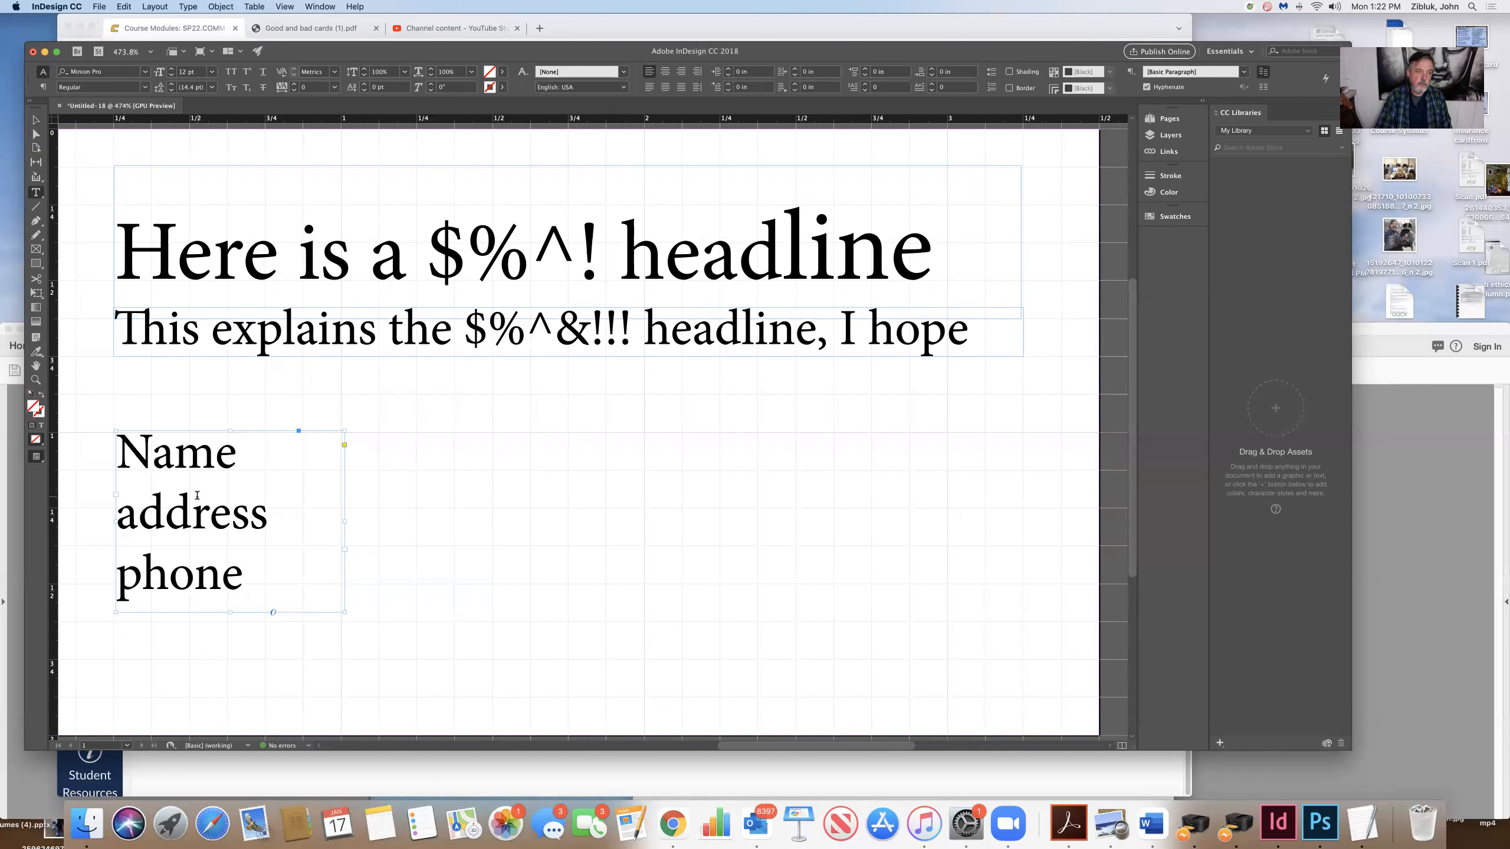
drag(193, 501, 206, 502)
Step: Move the contact text frame across to the card's right side, at about X 2.5 in and Y 1 in
click(33, 120)
drag(286, 512, 875, 498)
drag(881, 503, 907, 516)
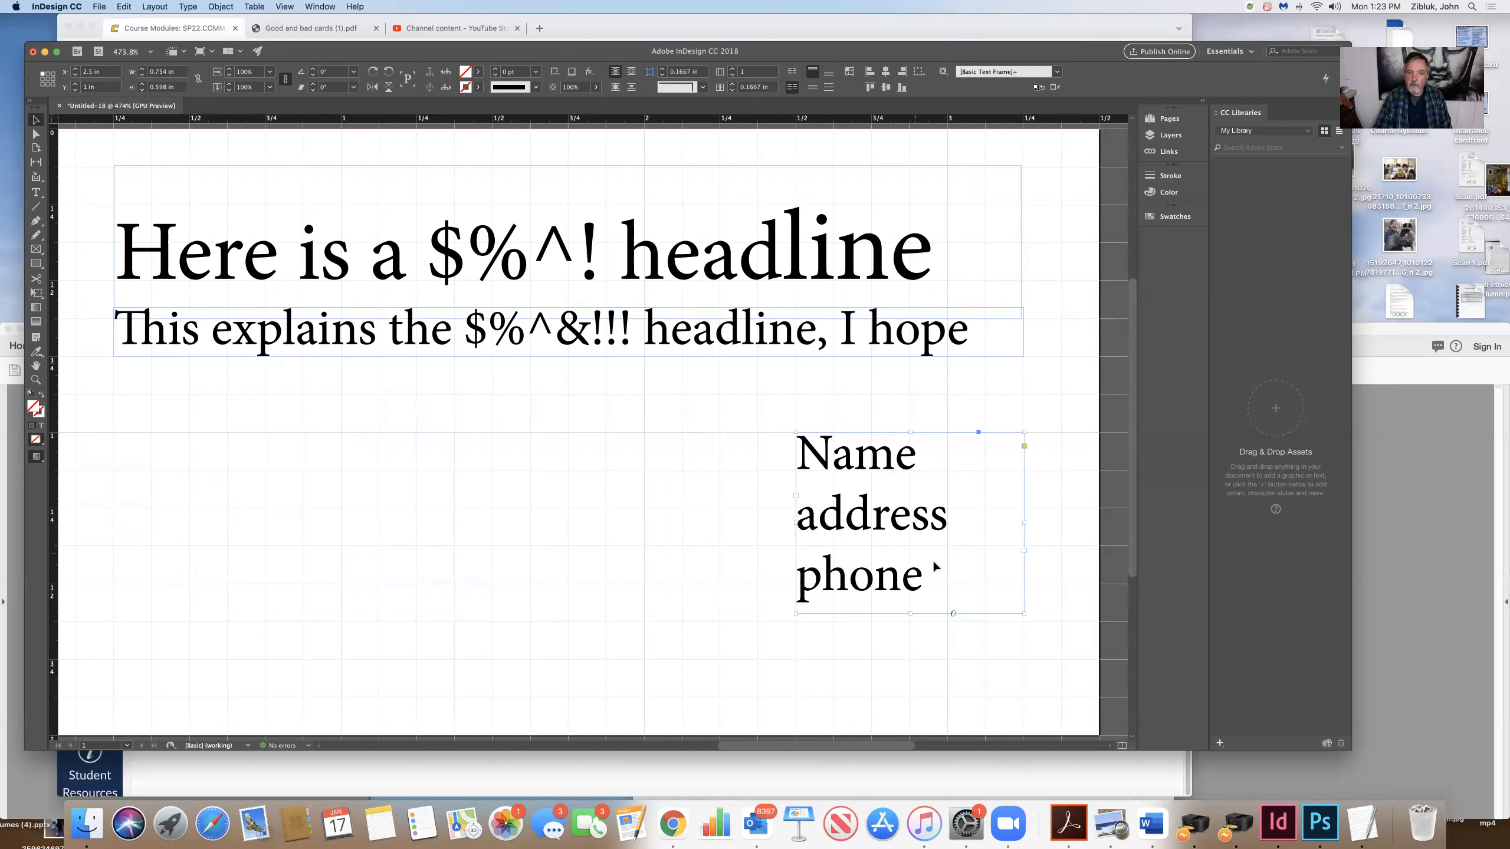
mouse_move(923, 575)
mouse_down()
mouse_move(910, 515)
mouse_move(817, 442)
mouse_move(925, 582)
mouse_up()
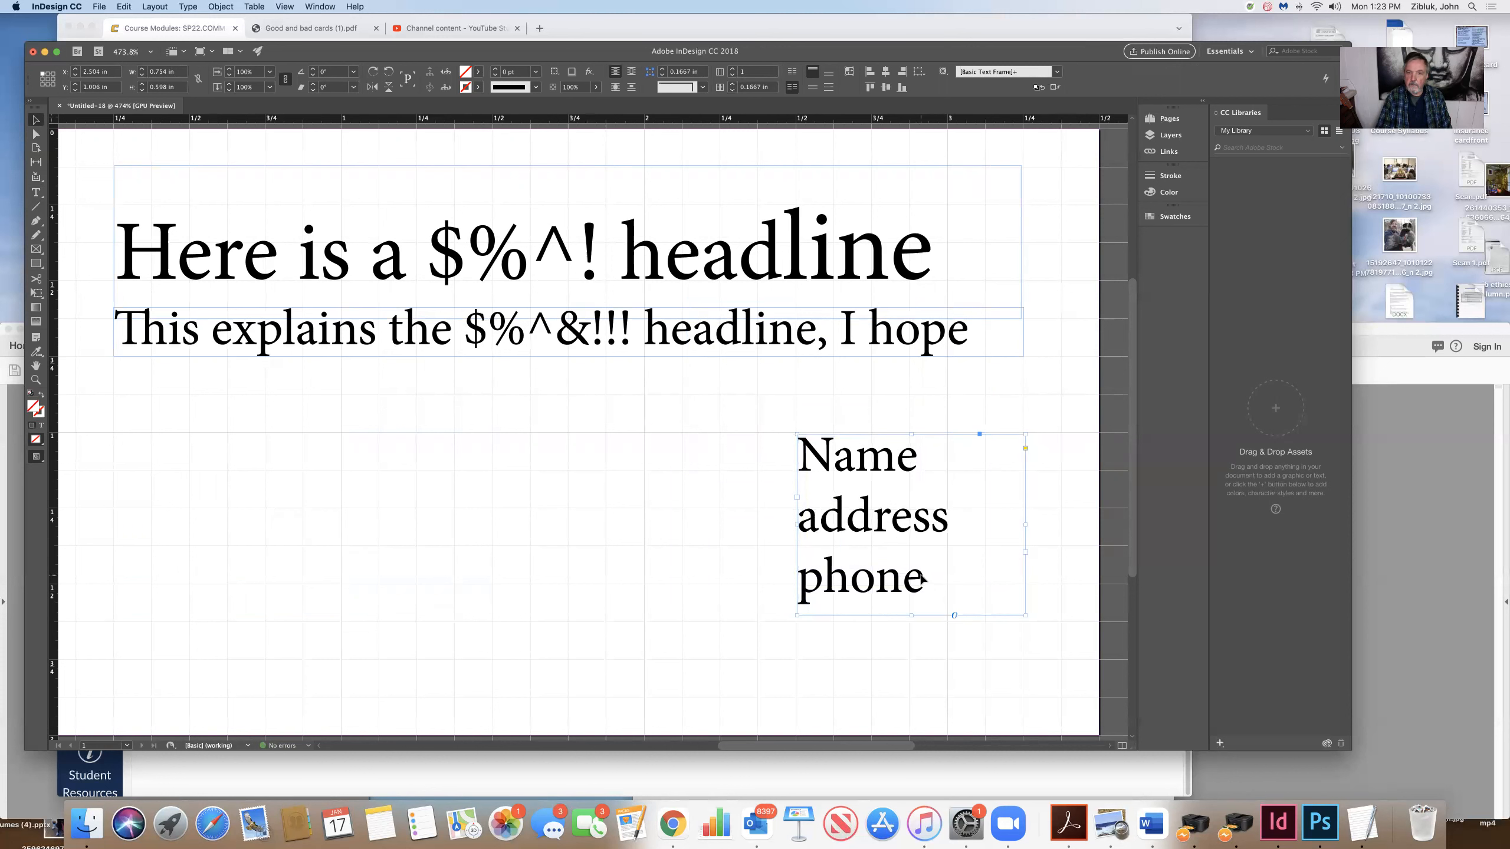
Step: Right-align the three lines of contact text inside their frame
click(35, 194)
drag(923, 583, 792, 447)
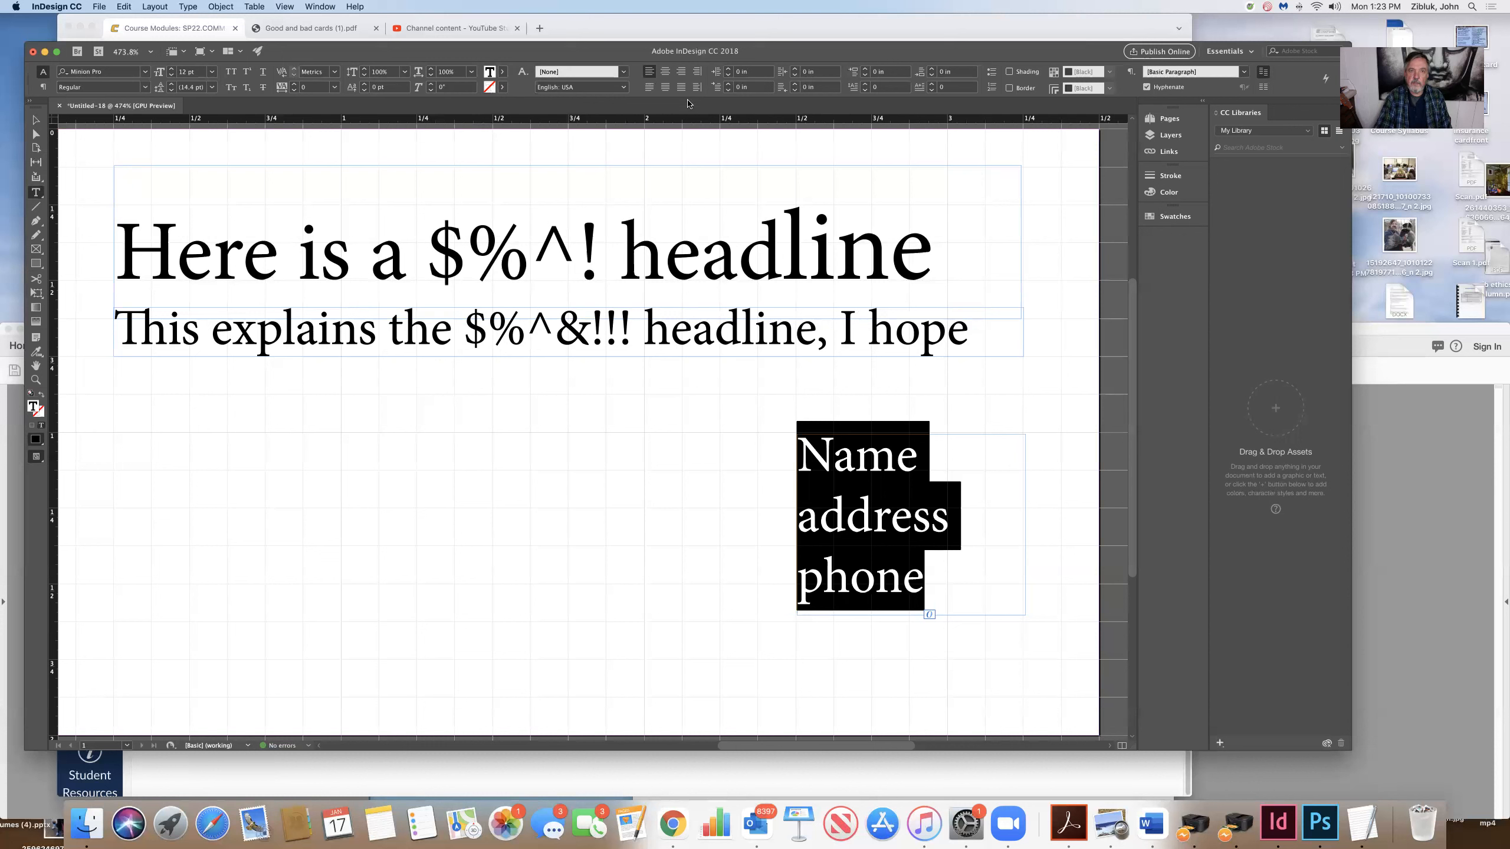
click(681, 74)
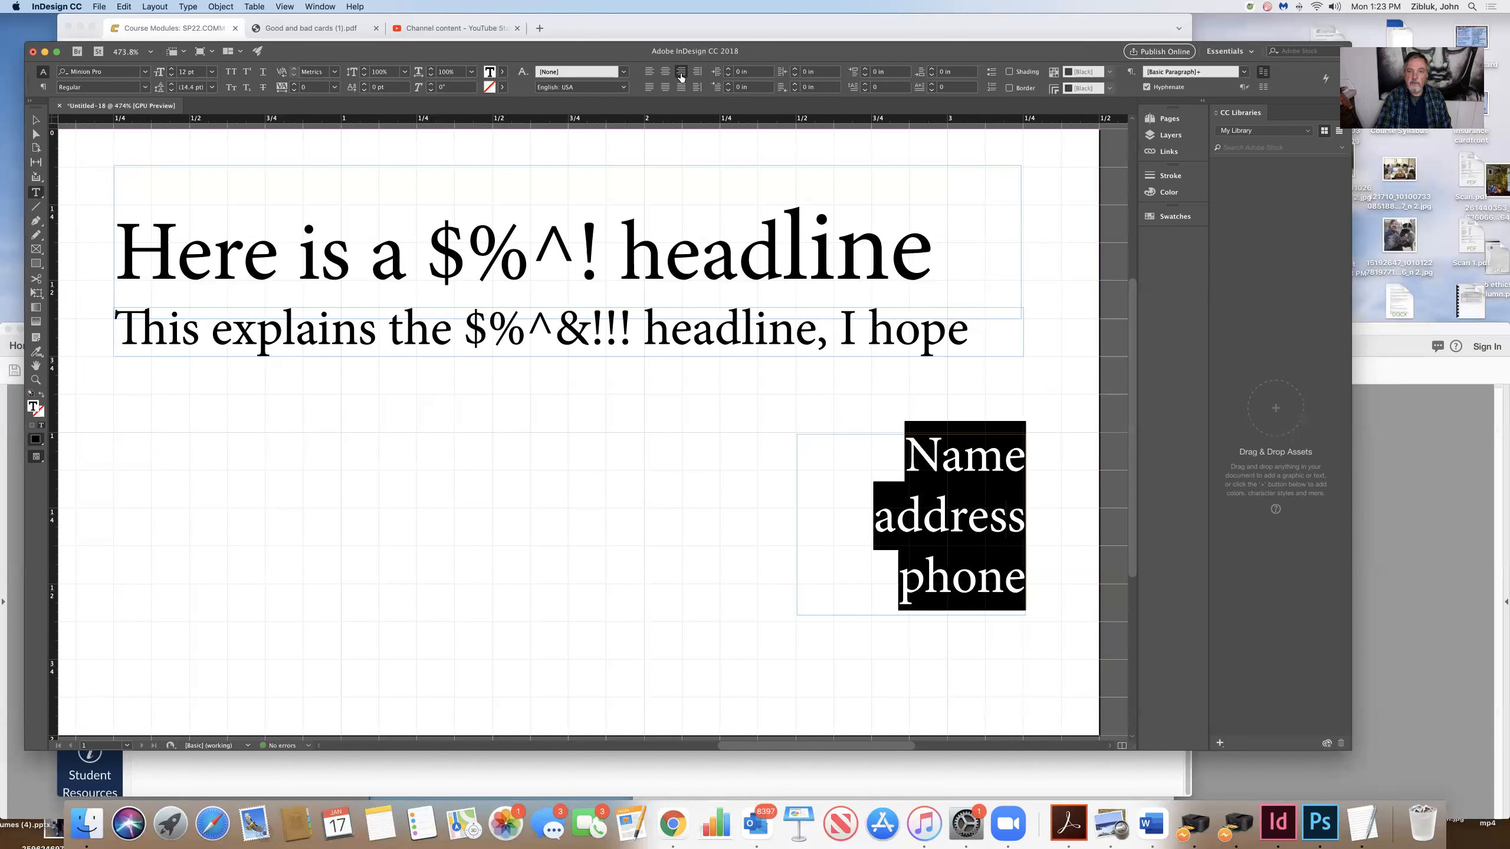
click(902, 278)
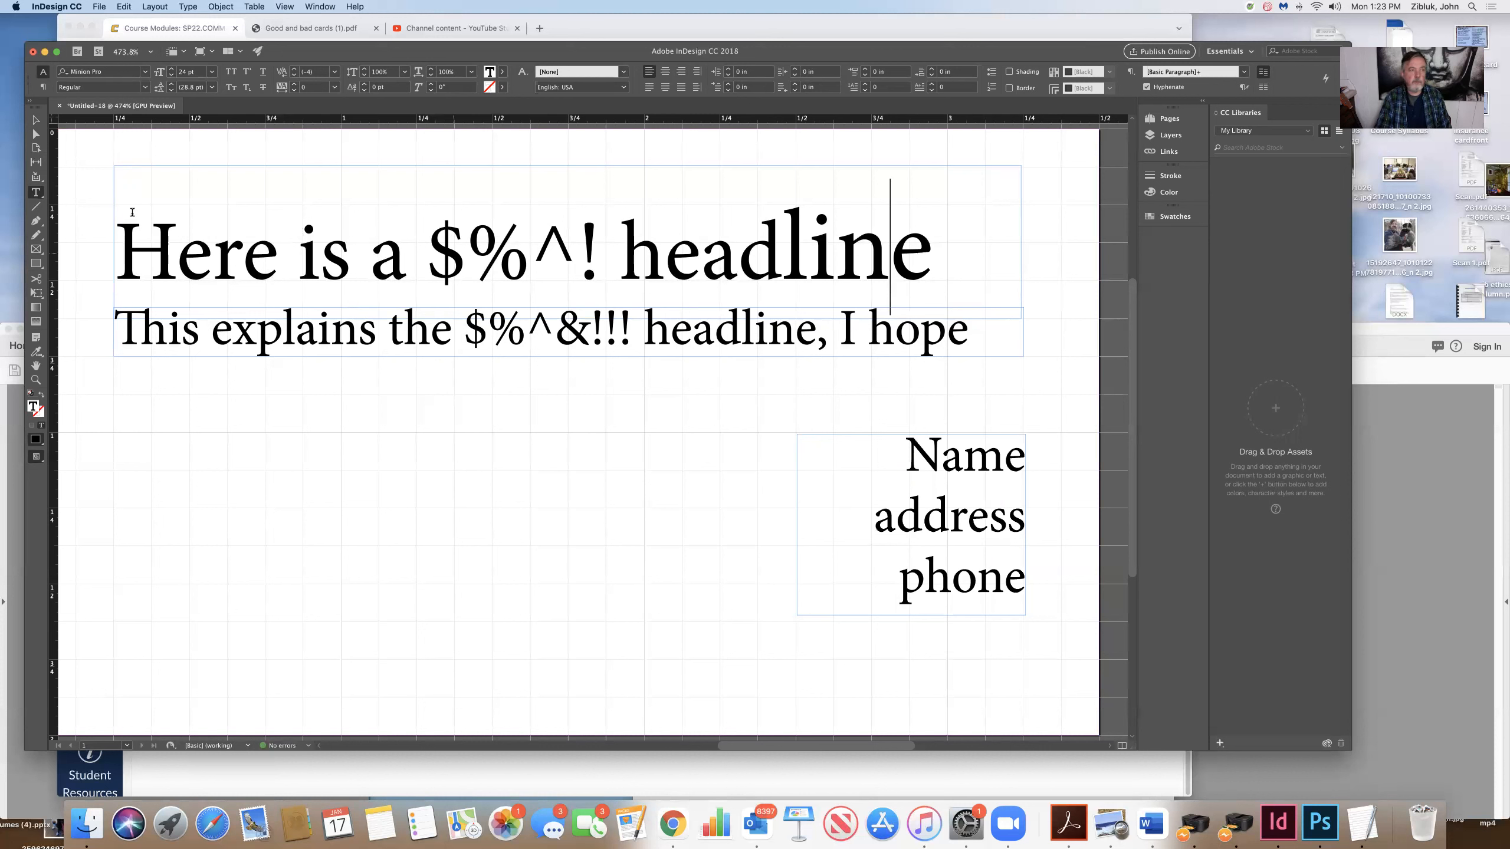
Step: Move the contact text frame inward from the card's right margin, to about X 2.32 in and Y 1 in
click(35, 120)
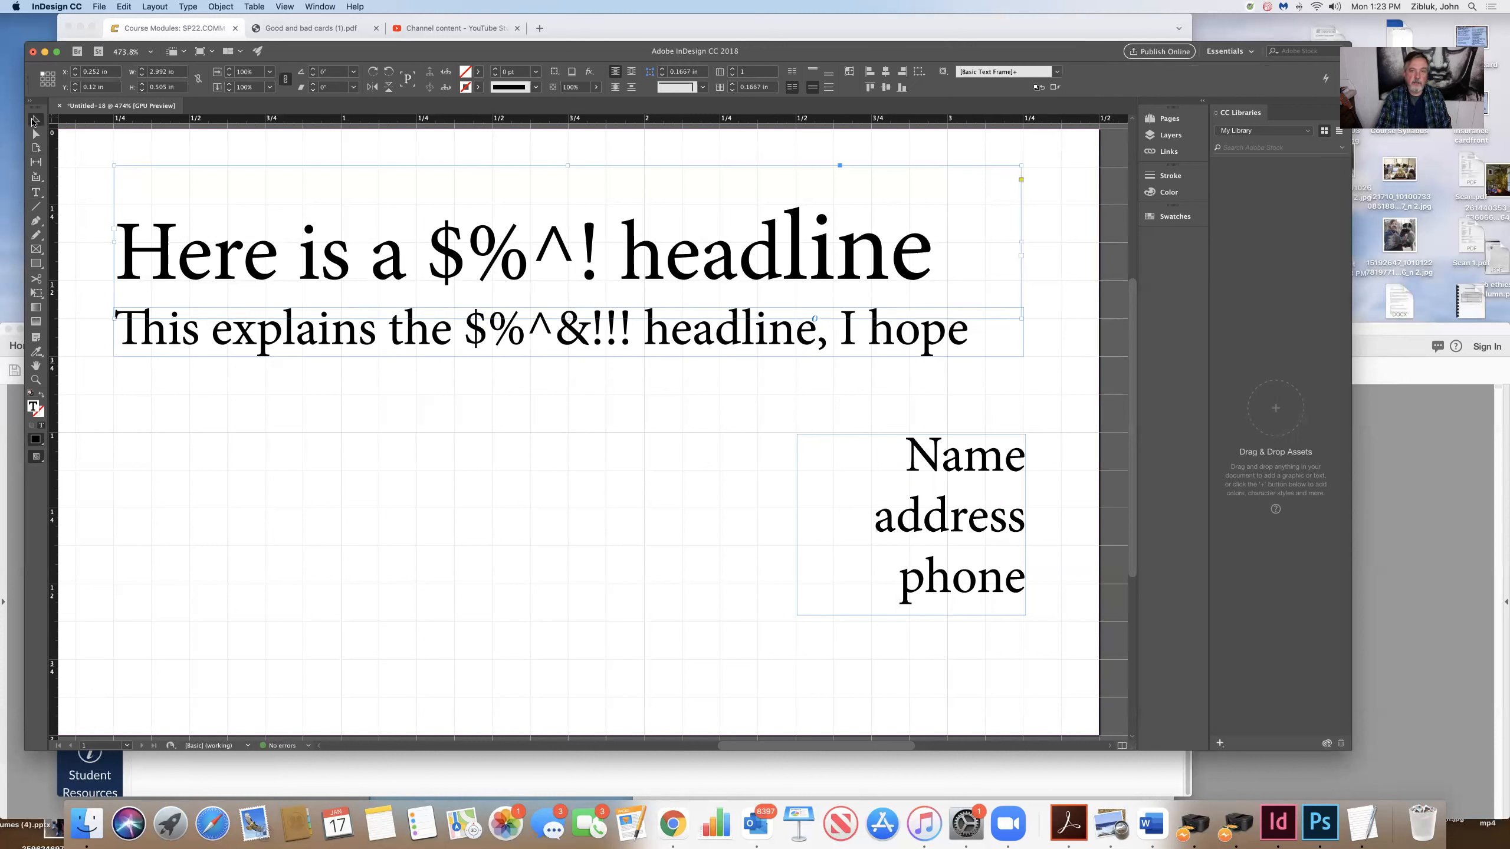
drag(926, 489, 872, 481)
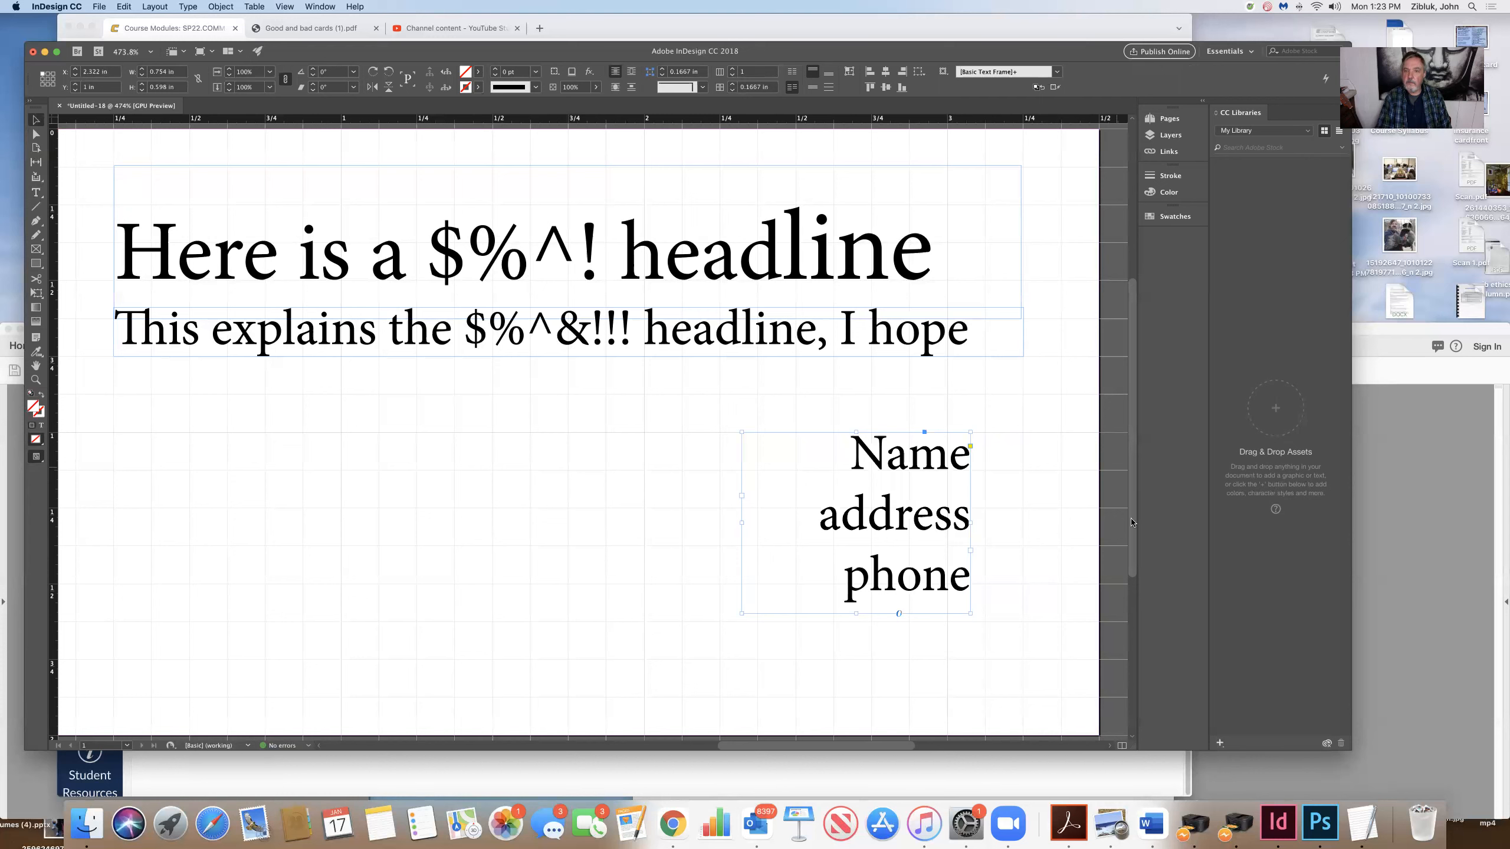
Step: Draw a text frame near the card's lower edge at about X 0.25 in and Y 1.63 in, widened to about 3 in
drag(1132, 525, 1128, 555)
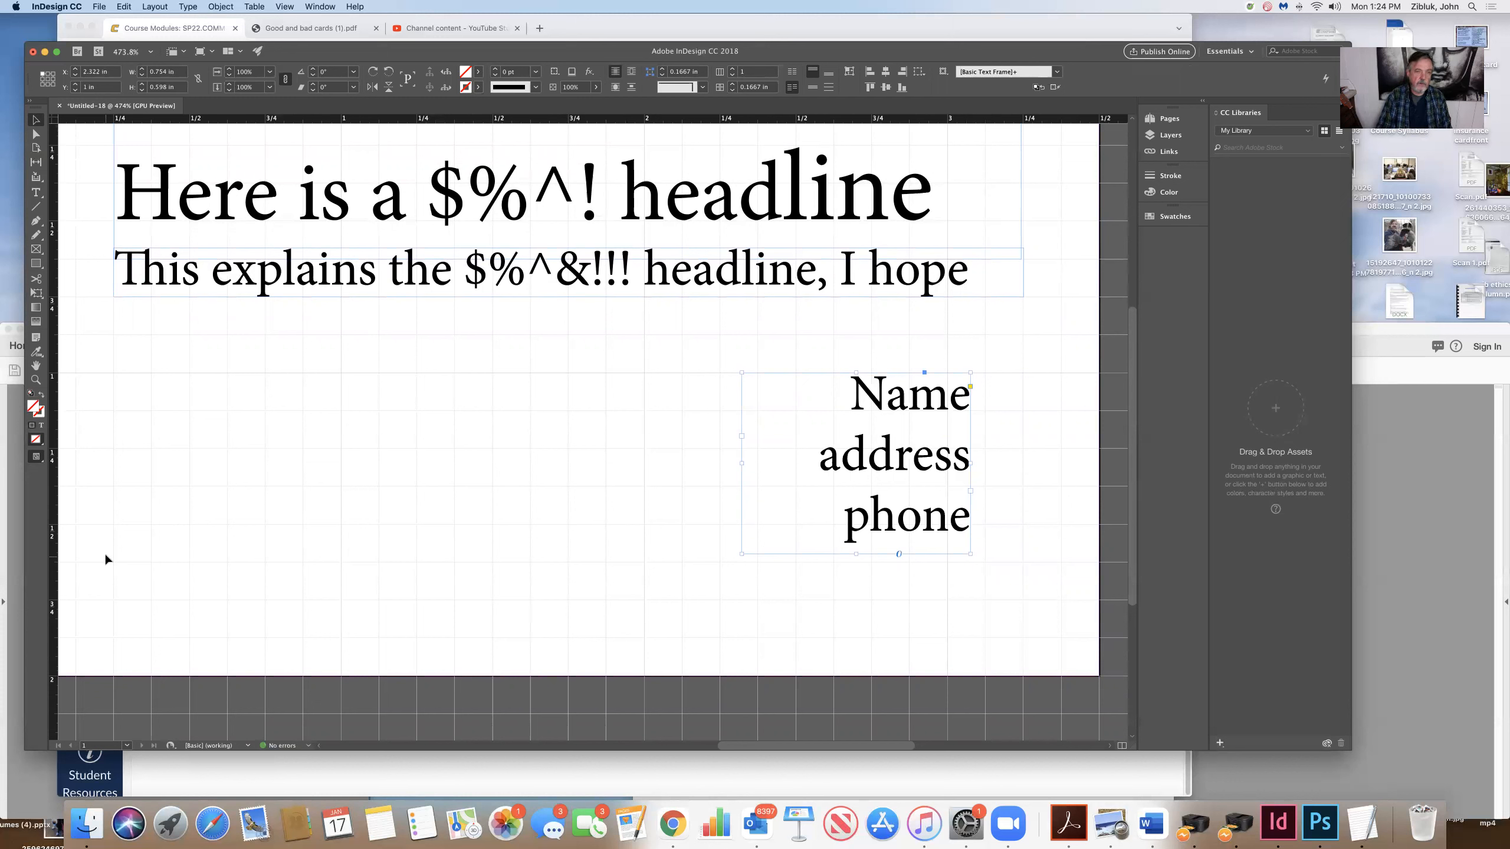
click(36, 193)
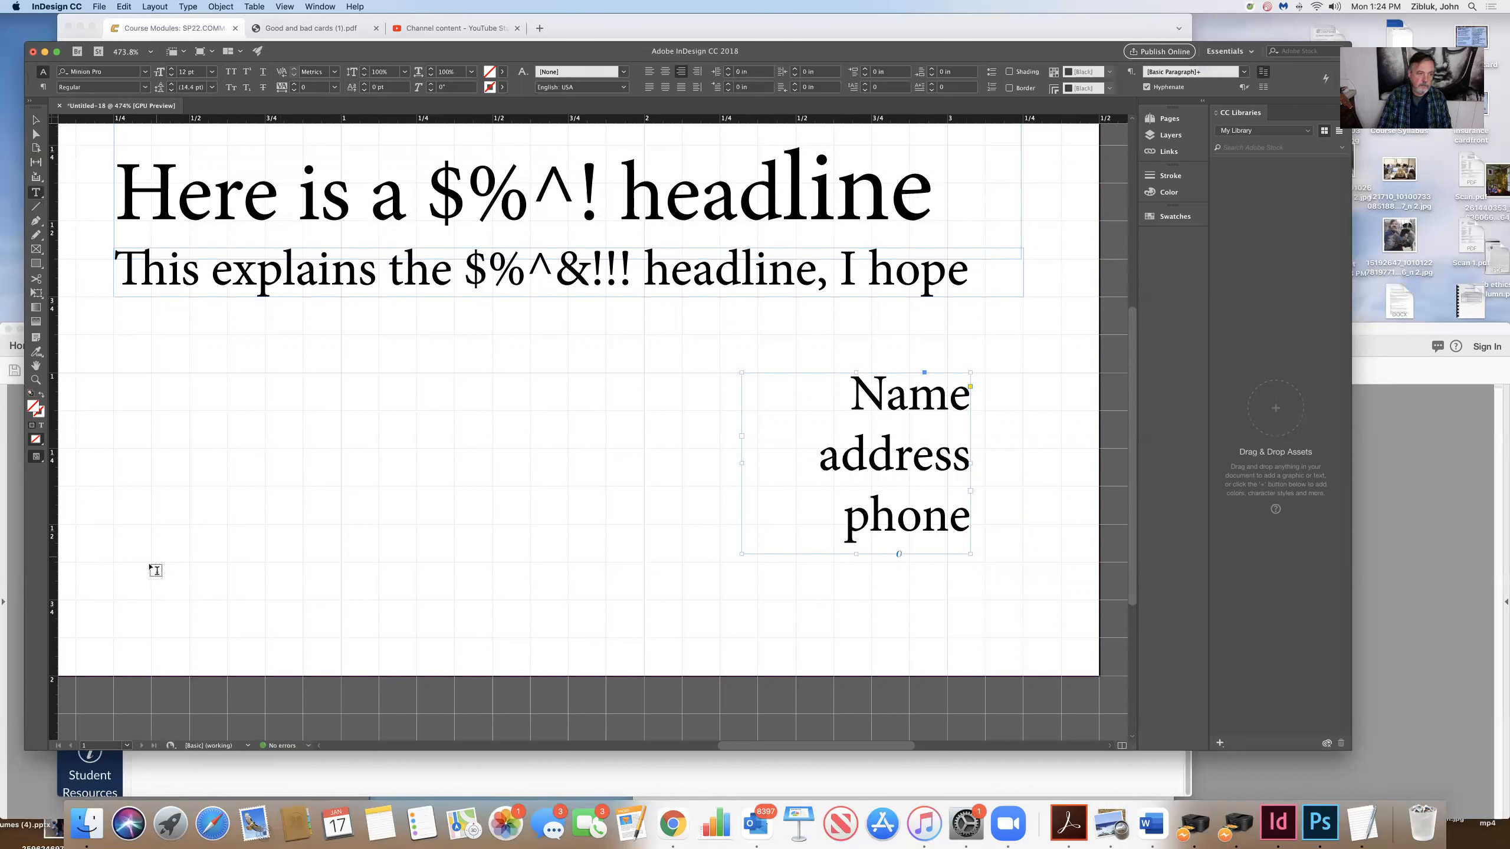
drag(113, 562, 876, 635)
drag(920, 623, 1018, 639)
click(34, 121)
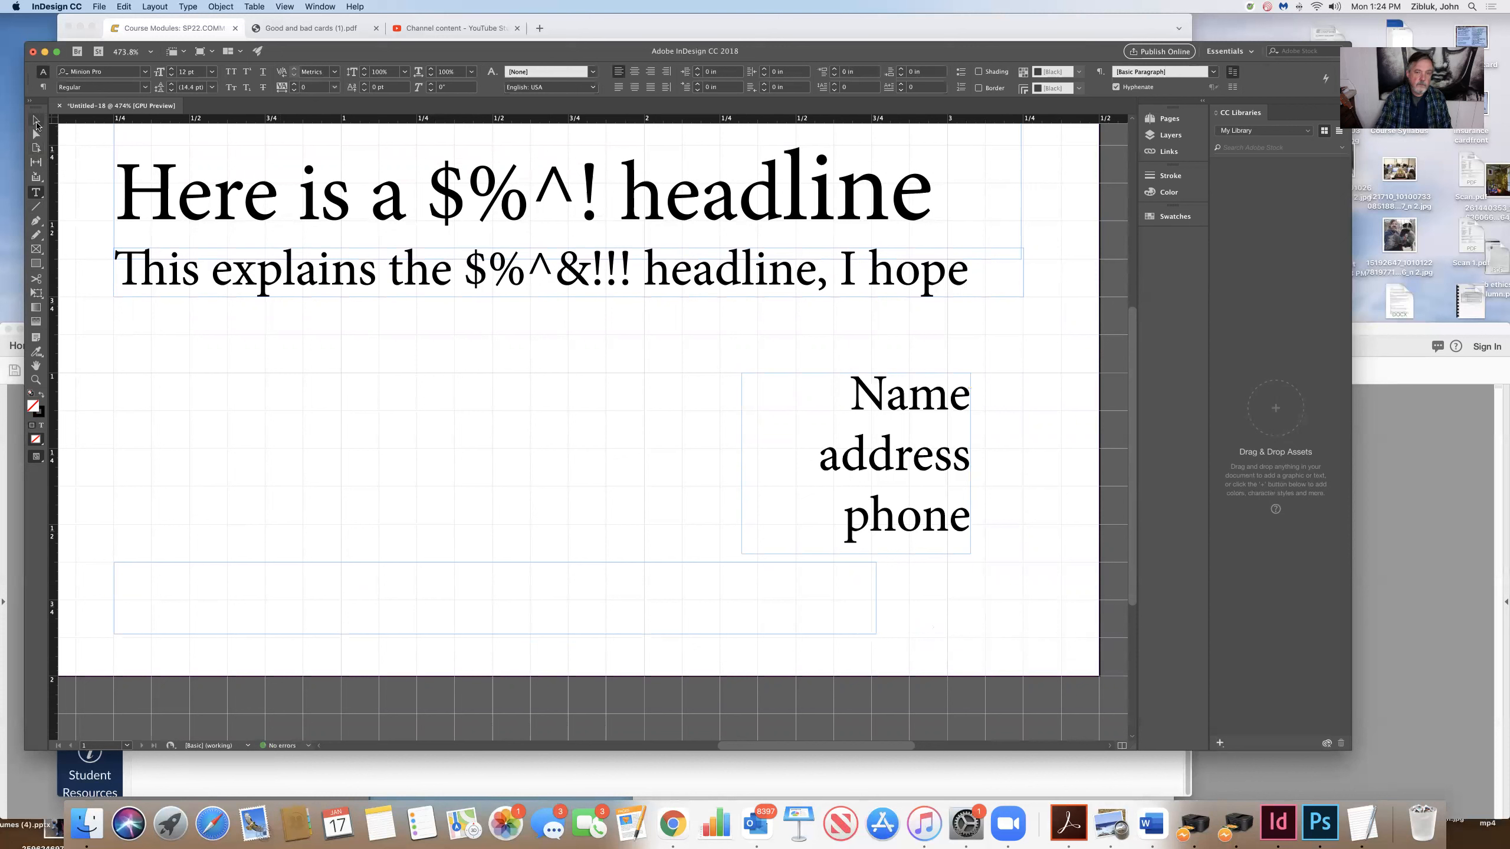
click(872, 604)
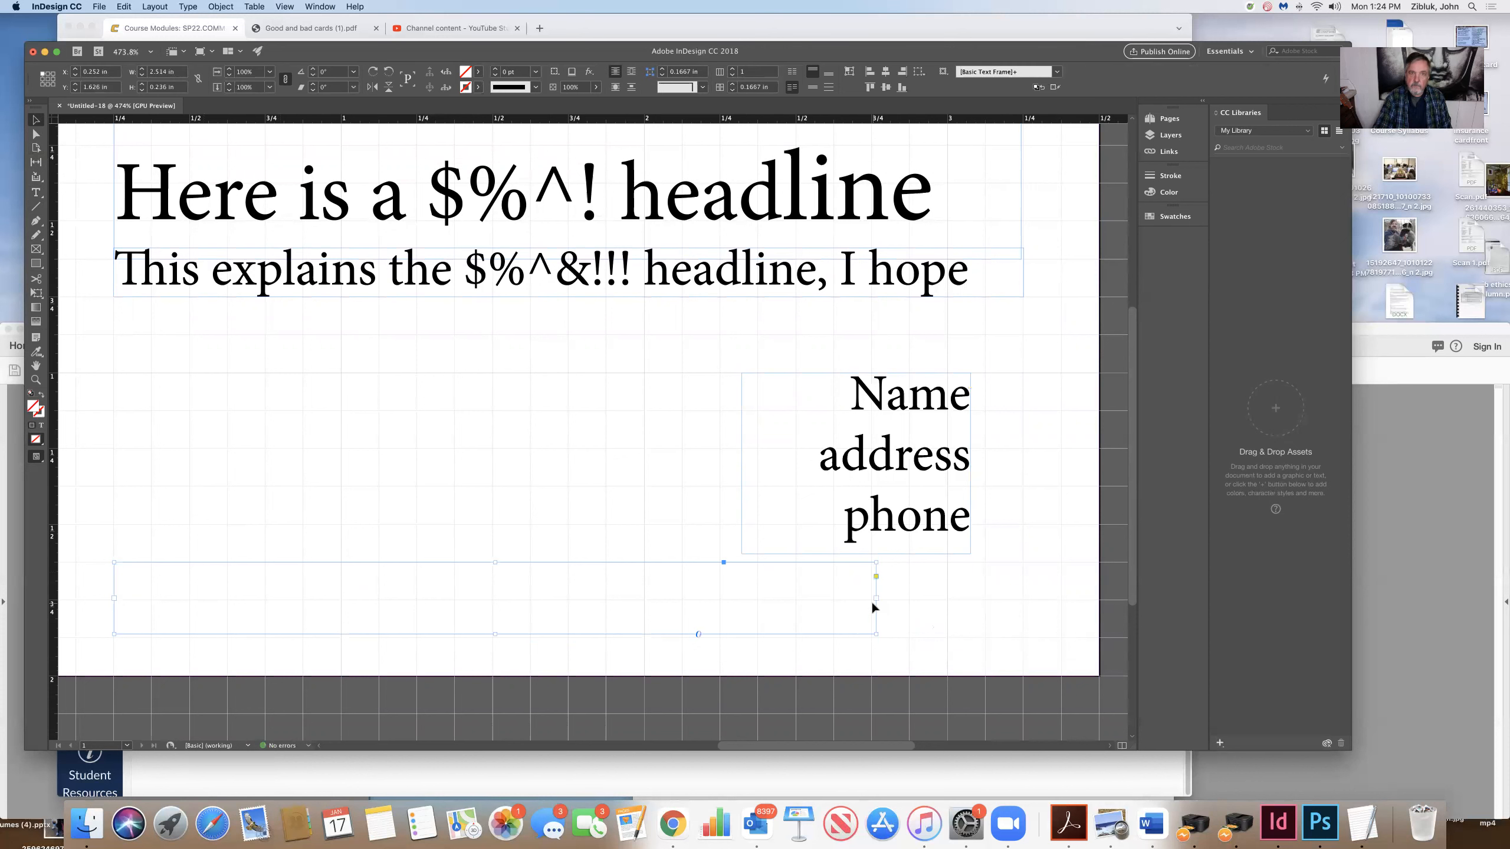
drag(875, 598, 1023, 610)
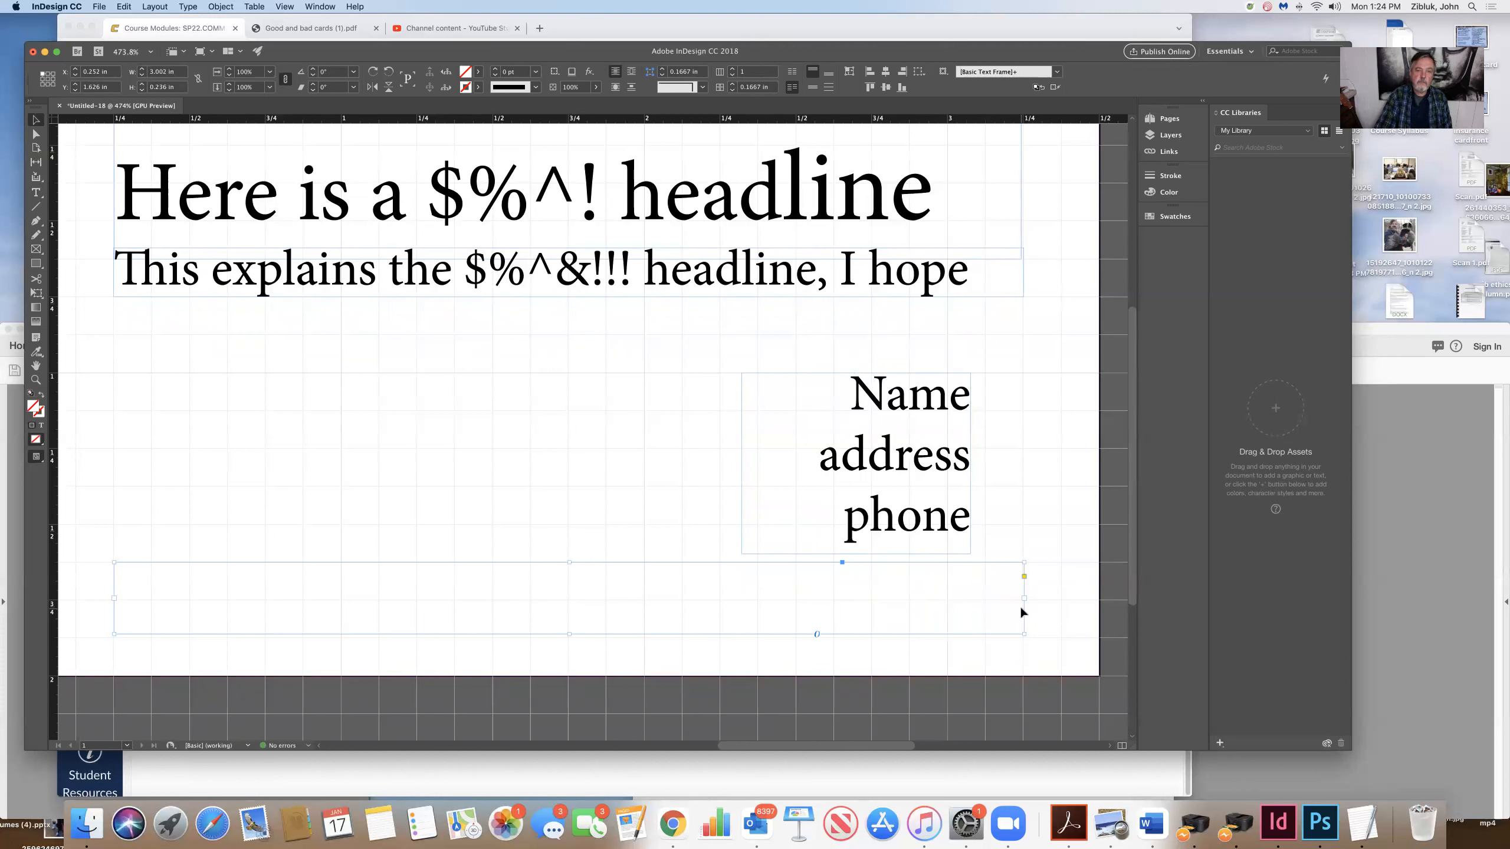
Step: Enter "This is a tagline saying something nice stuff" in the empty frame along the card's lower edge
click(35, 193)
click(162, 601)
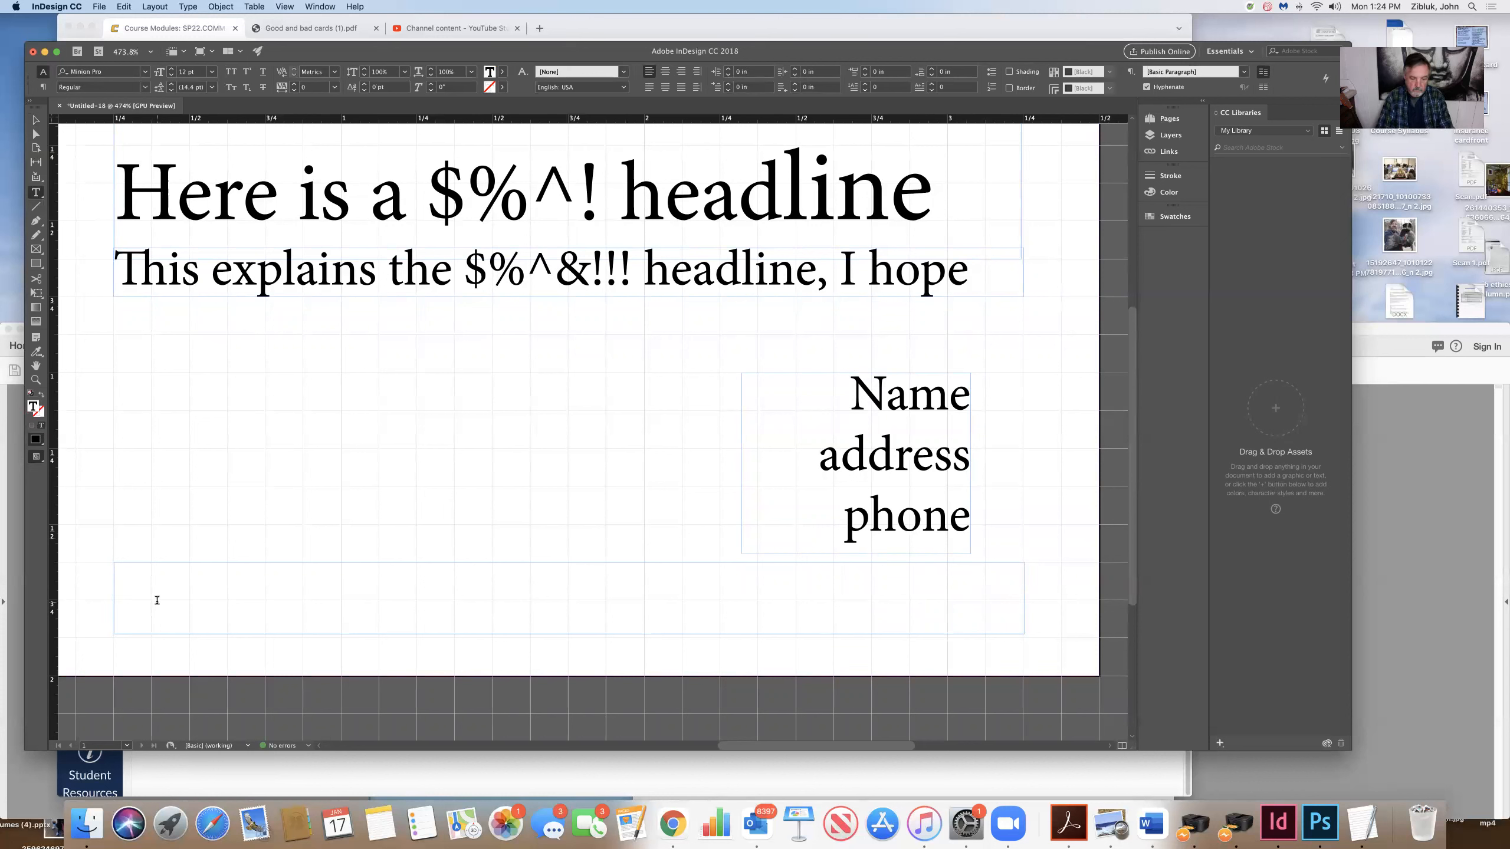
text(This is a tagli)
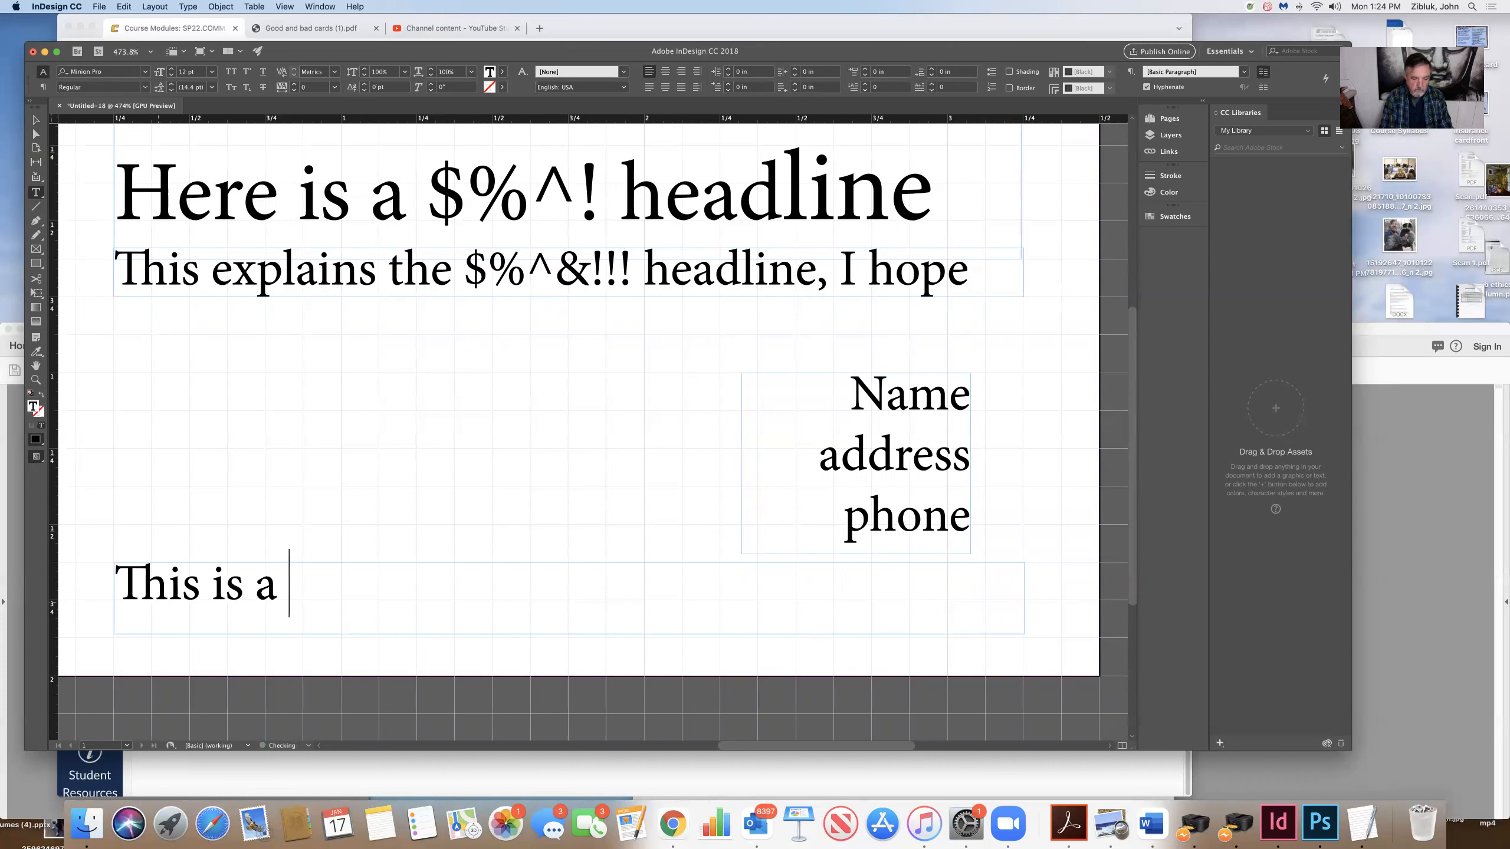
text(ne )
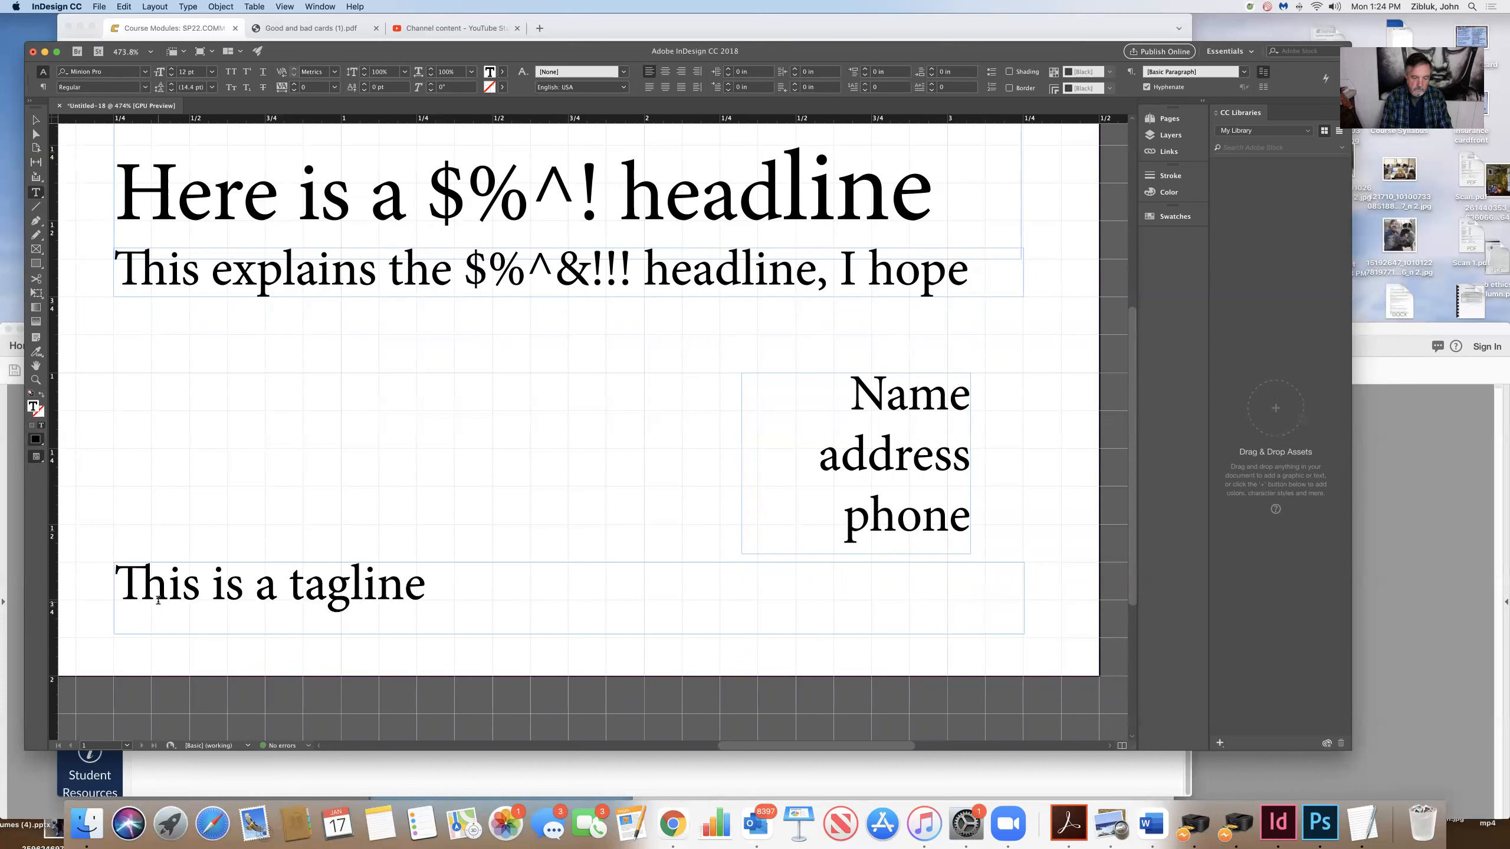
text(sayi)
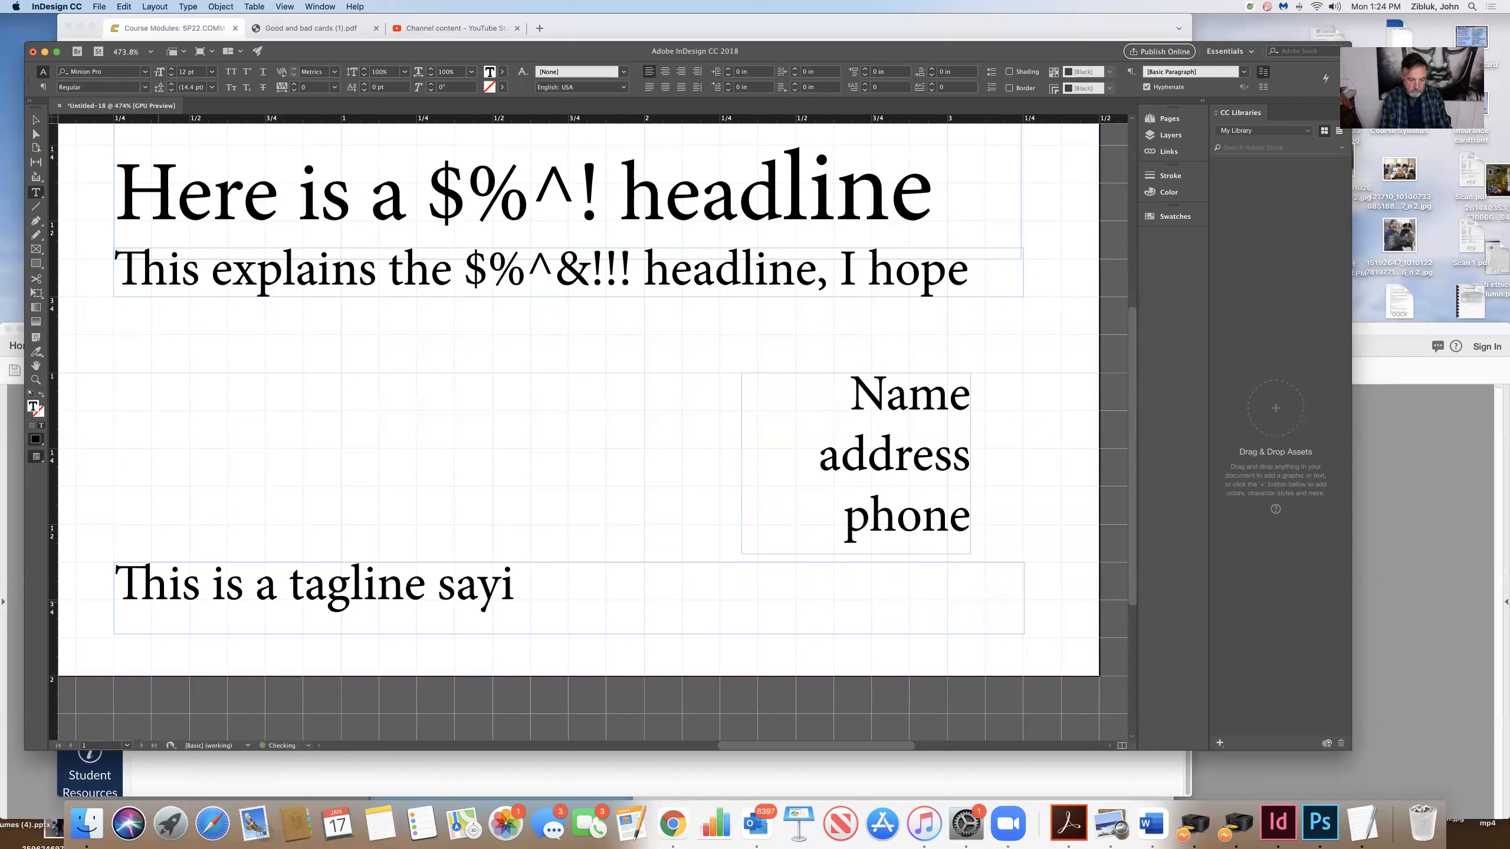
text(ng something)
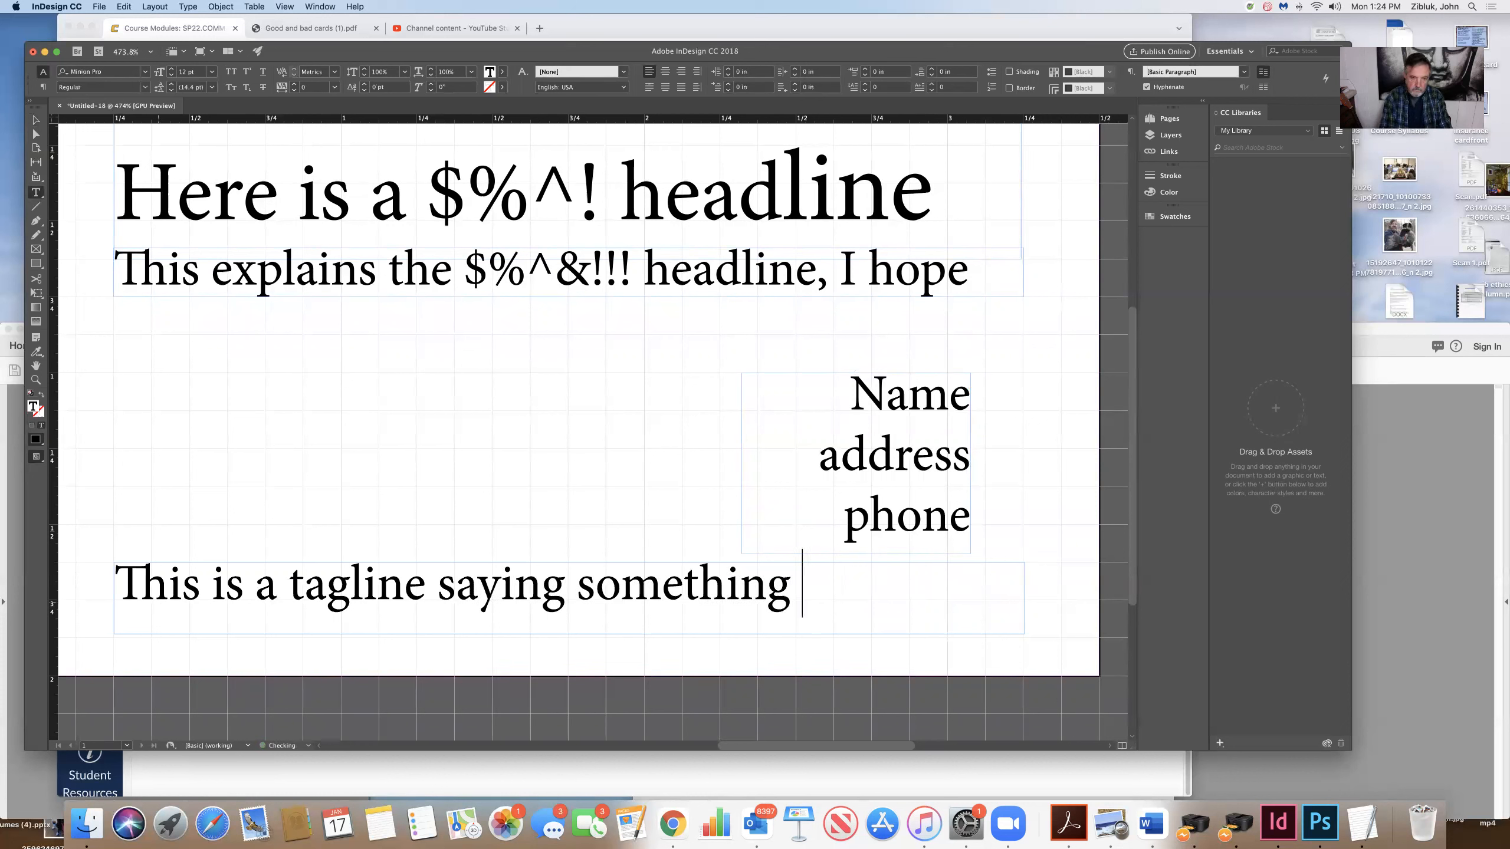
text( nice )
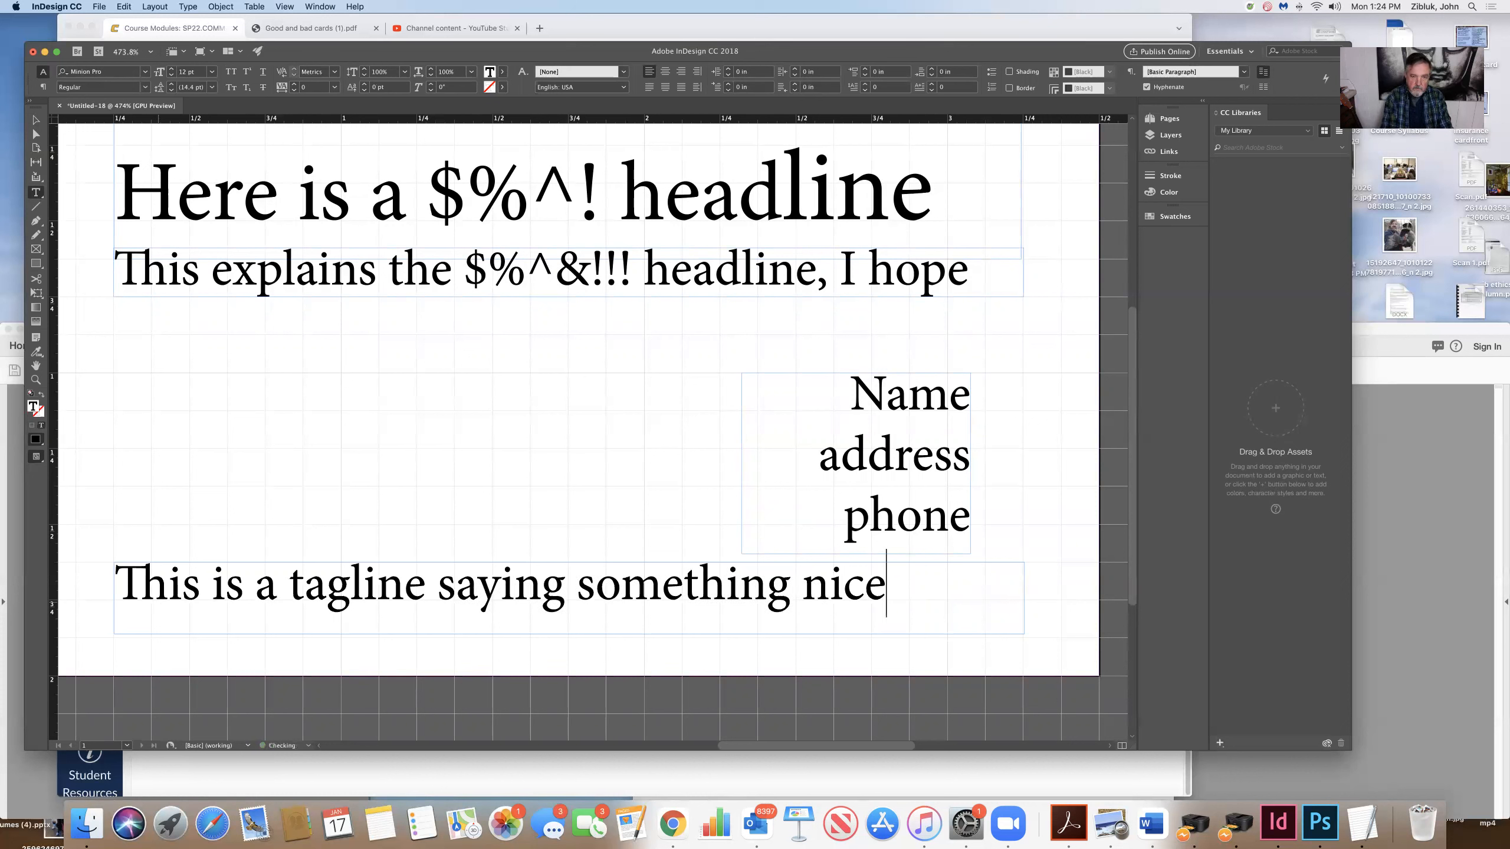
text(stuffg)
key(BackSpace)
click(158, 601)
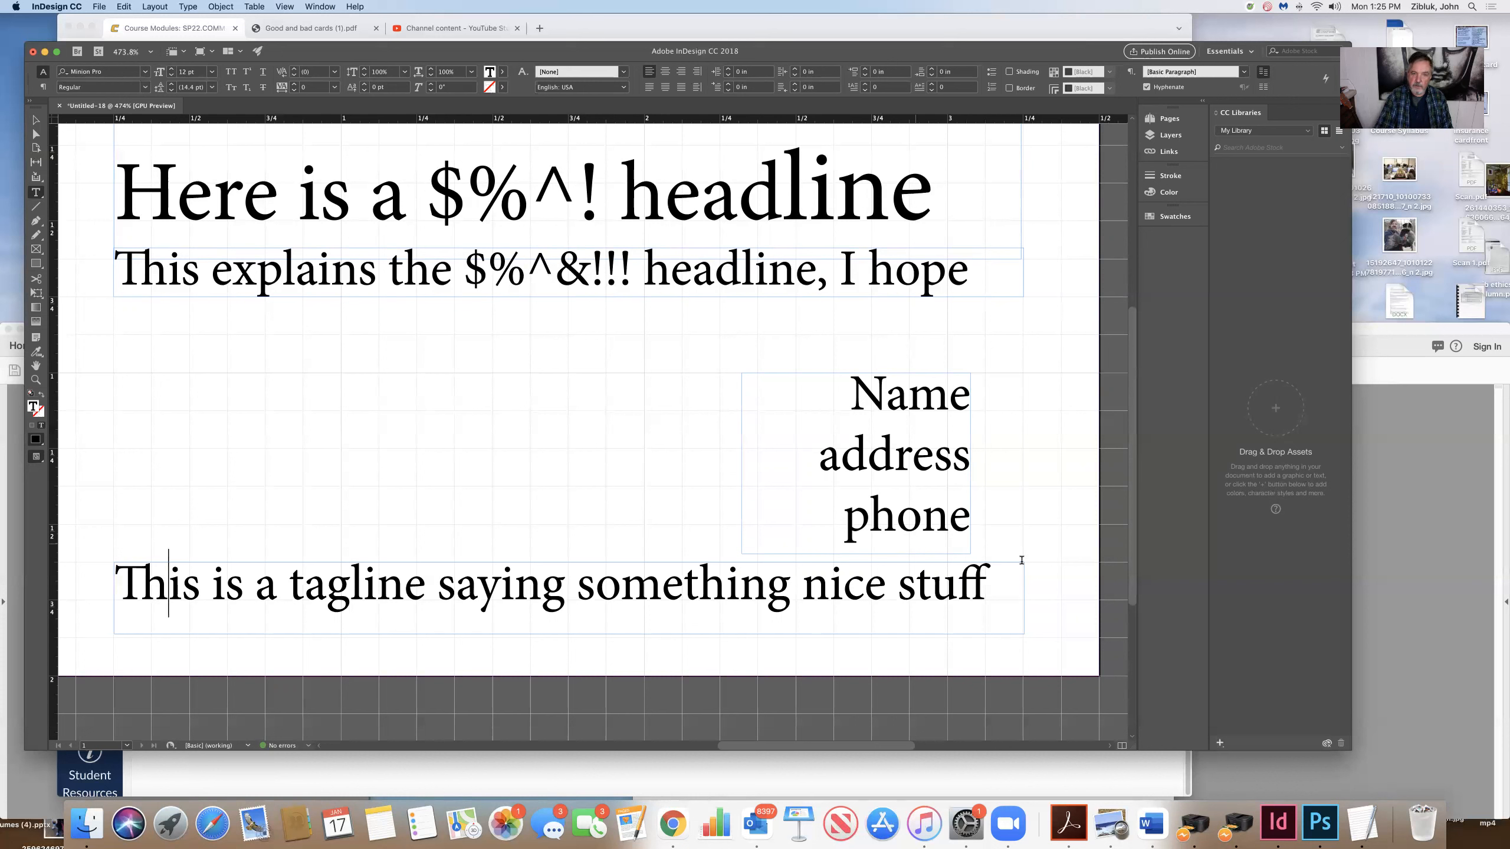
Step: Set the tagline frame's vertical justification to Bottom in the Text Frame Options
drag(992, 581, 128, 602)
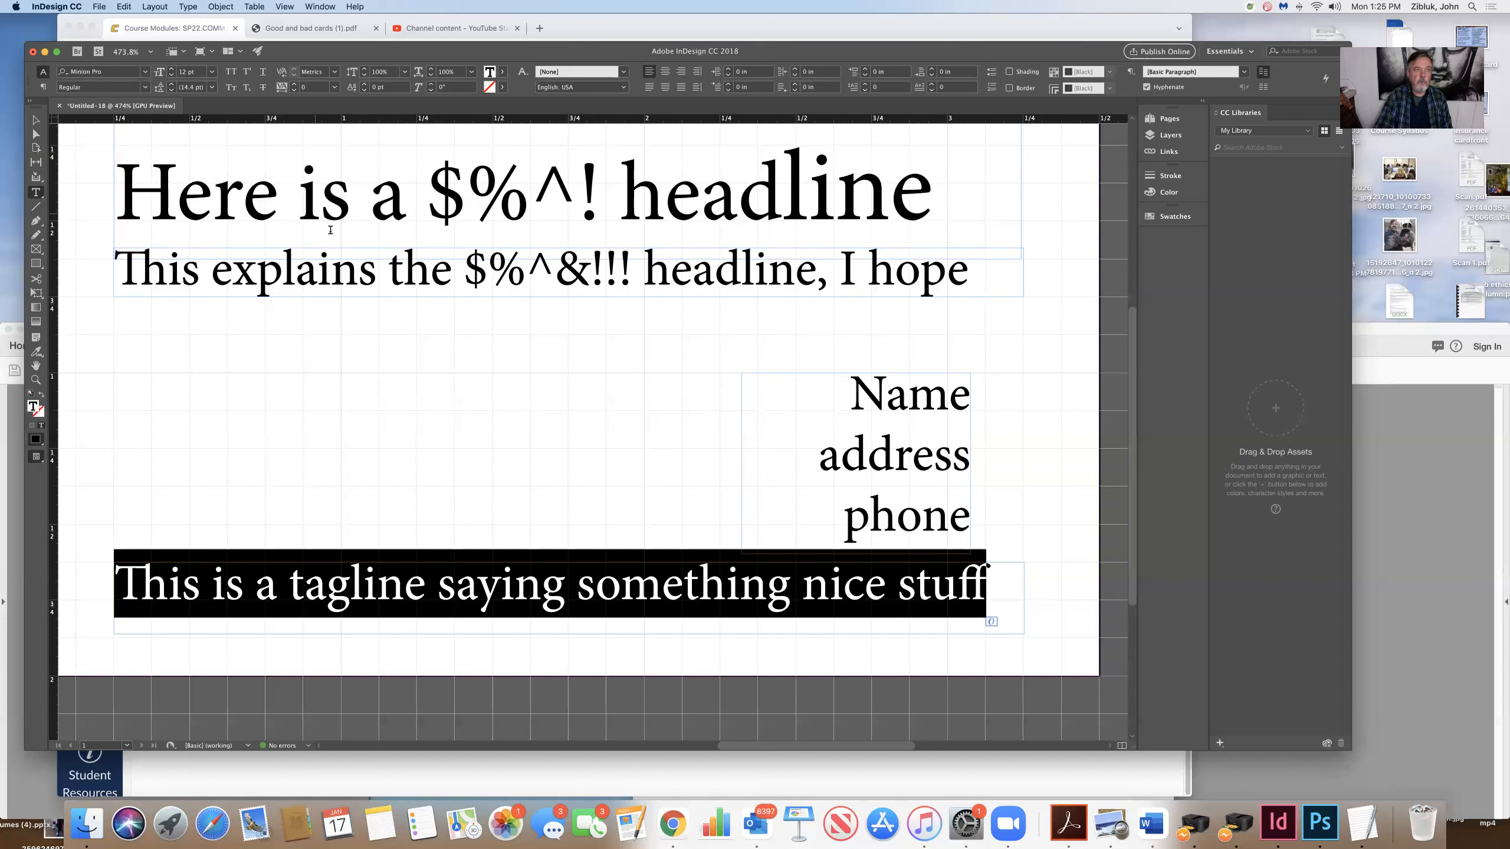
click(225, 8)
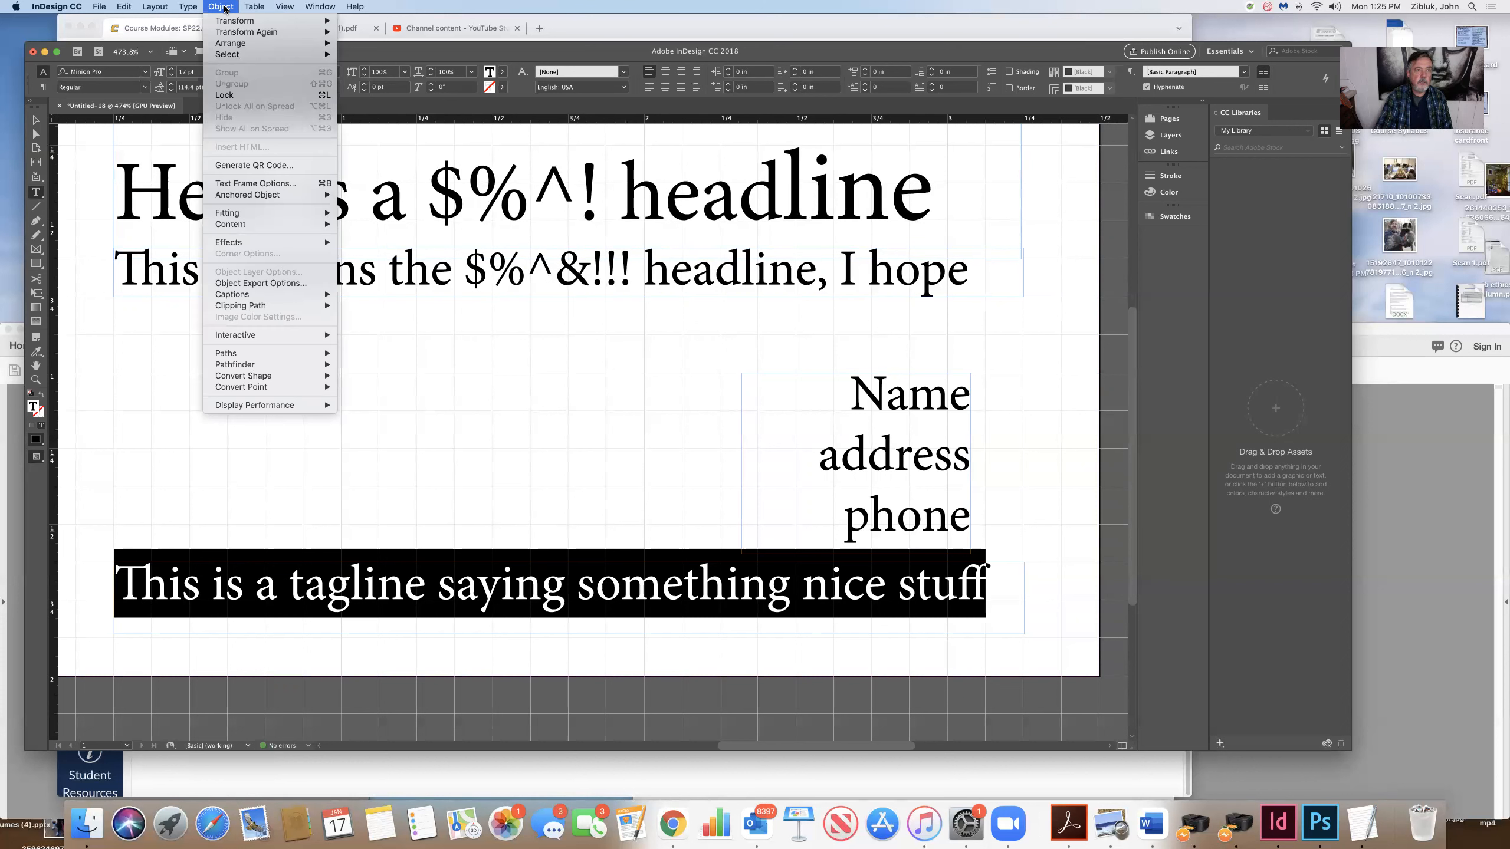
click(278, 184)
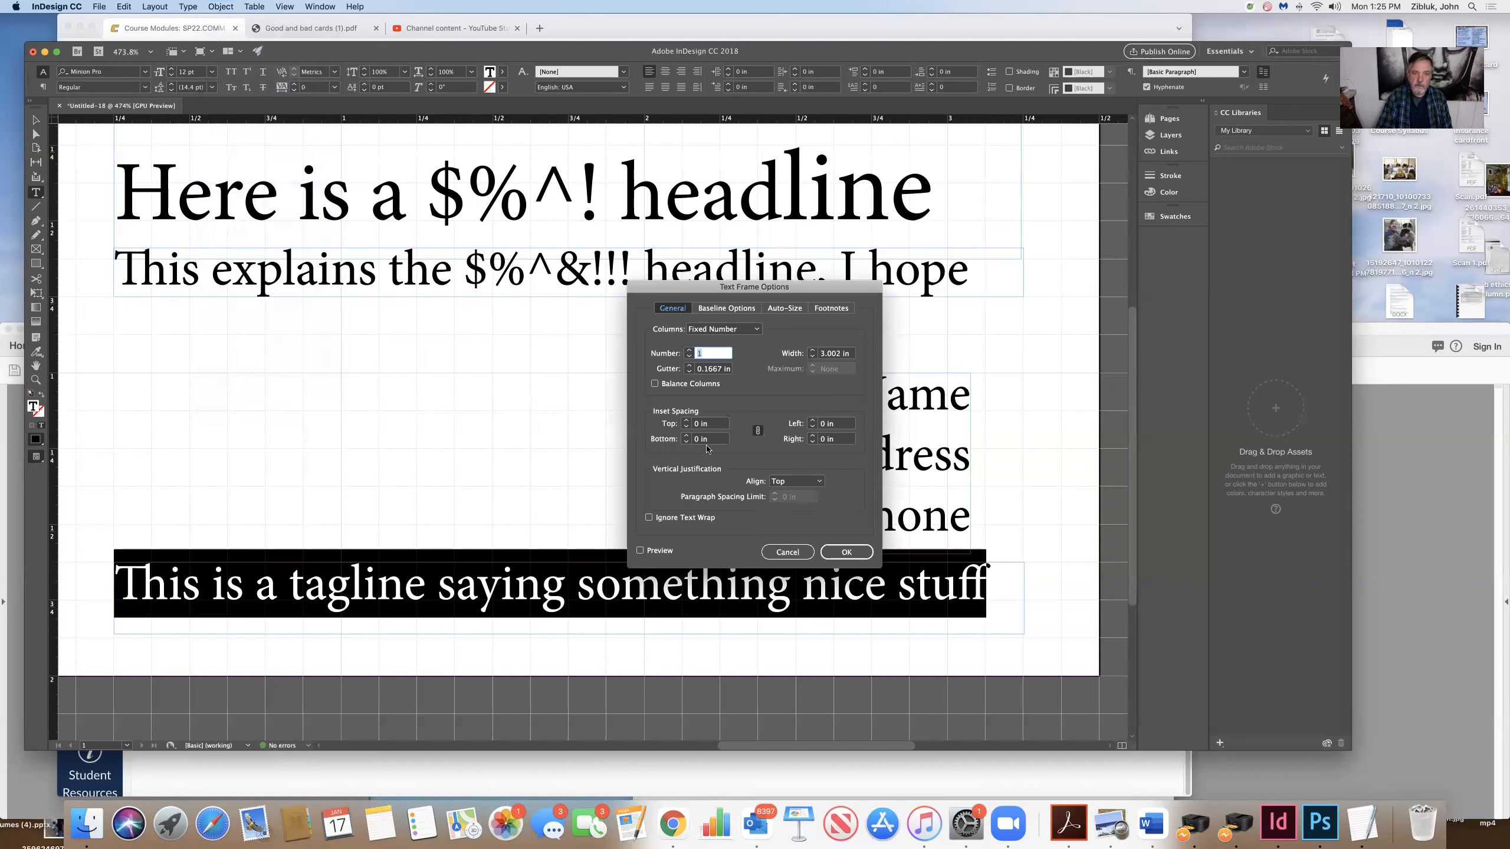
click(818, 483)
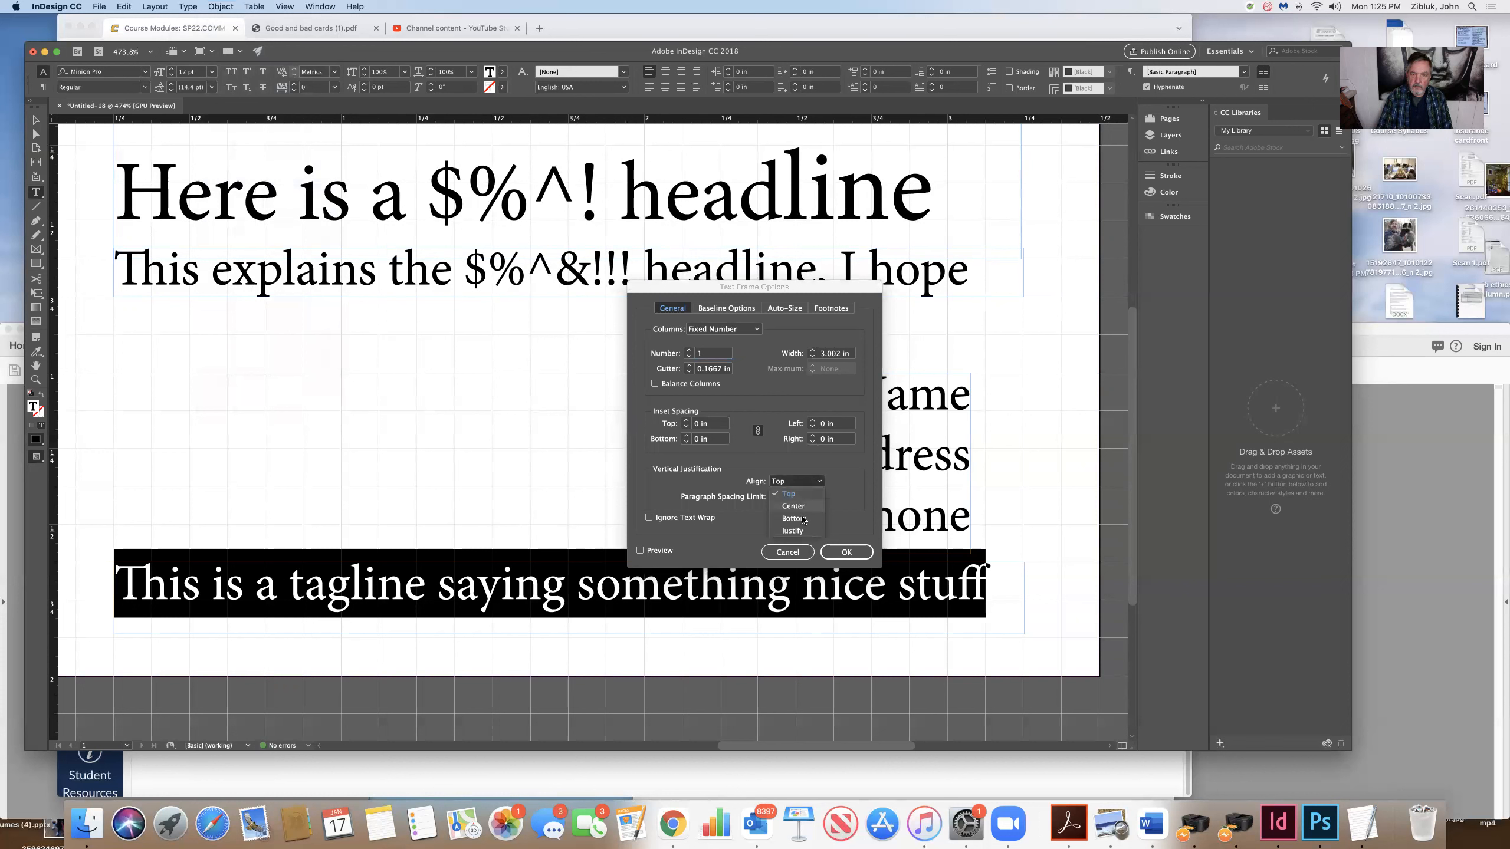
click(800, 520)
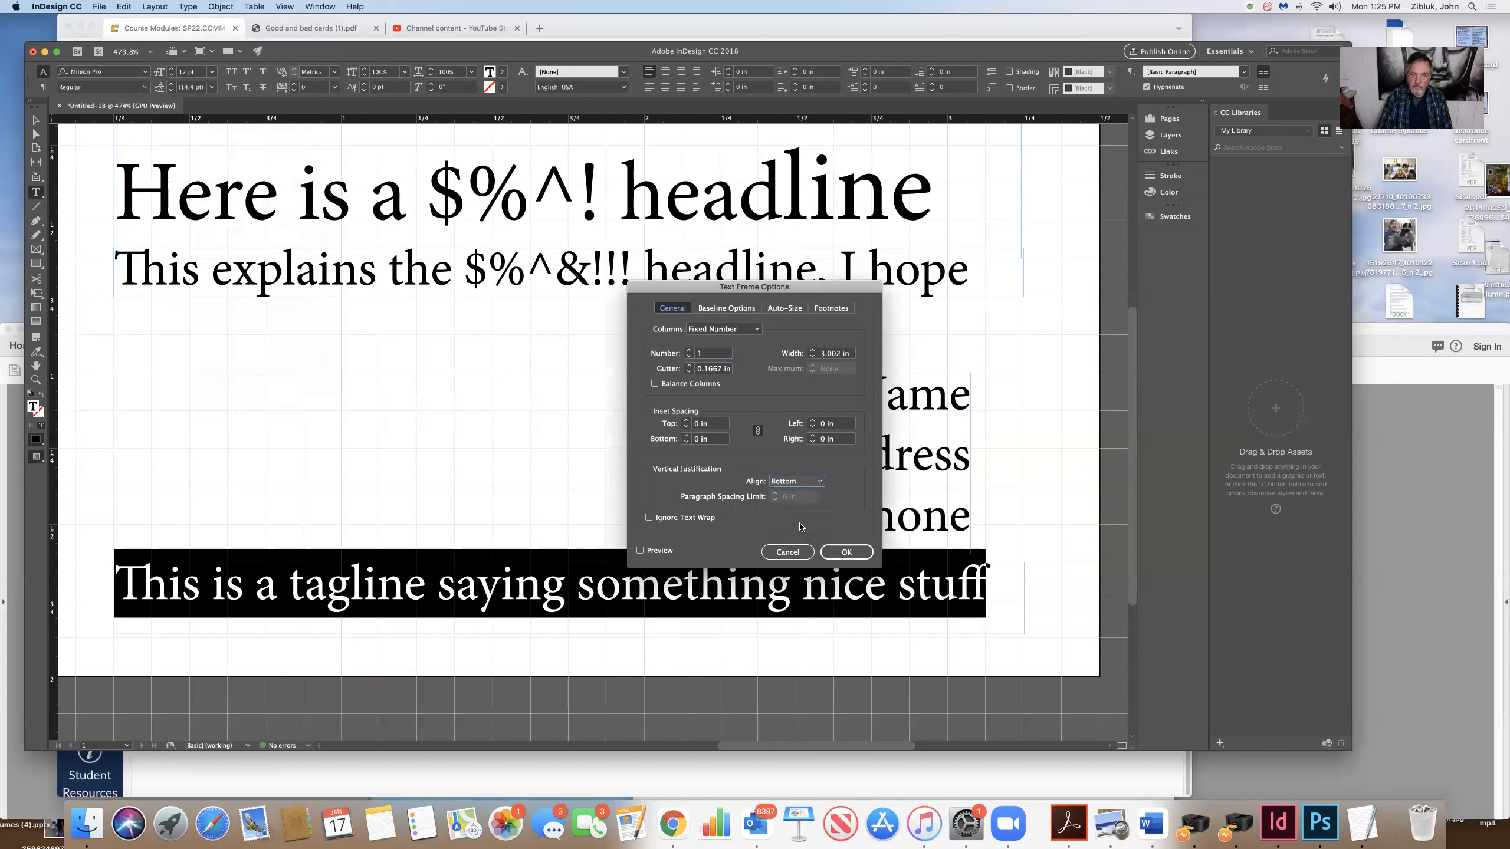
click(840, 552)
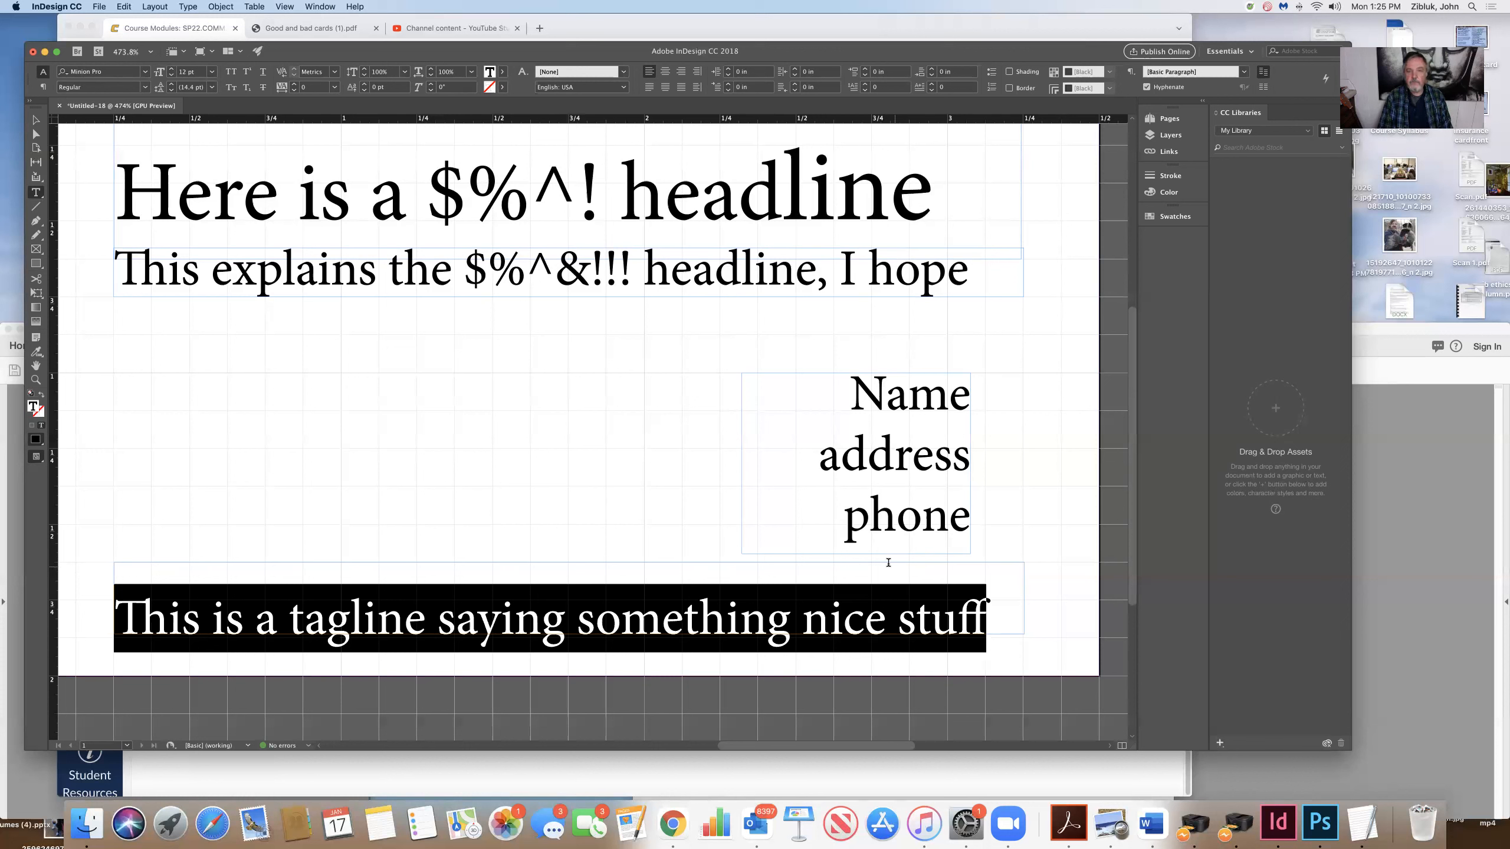
key(Left)
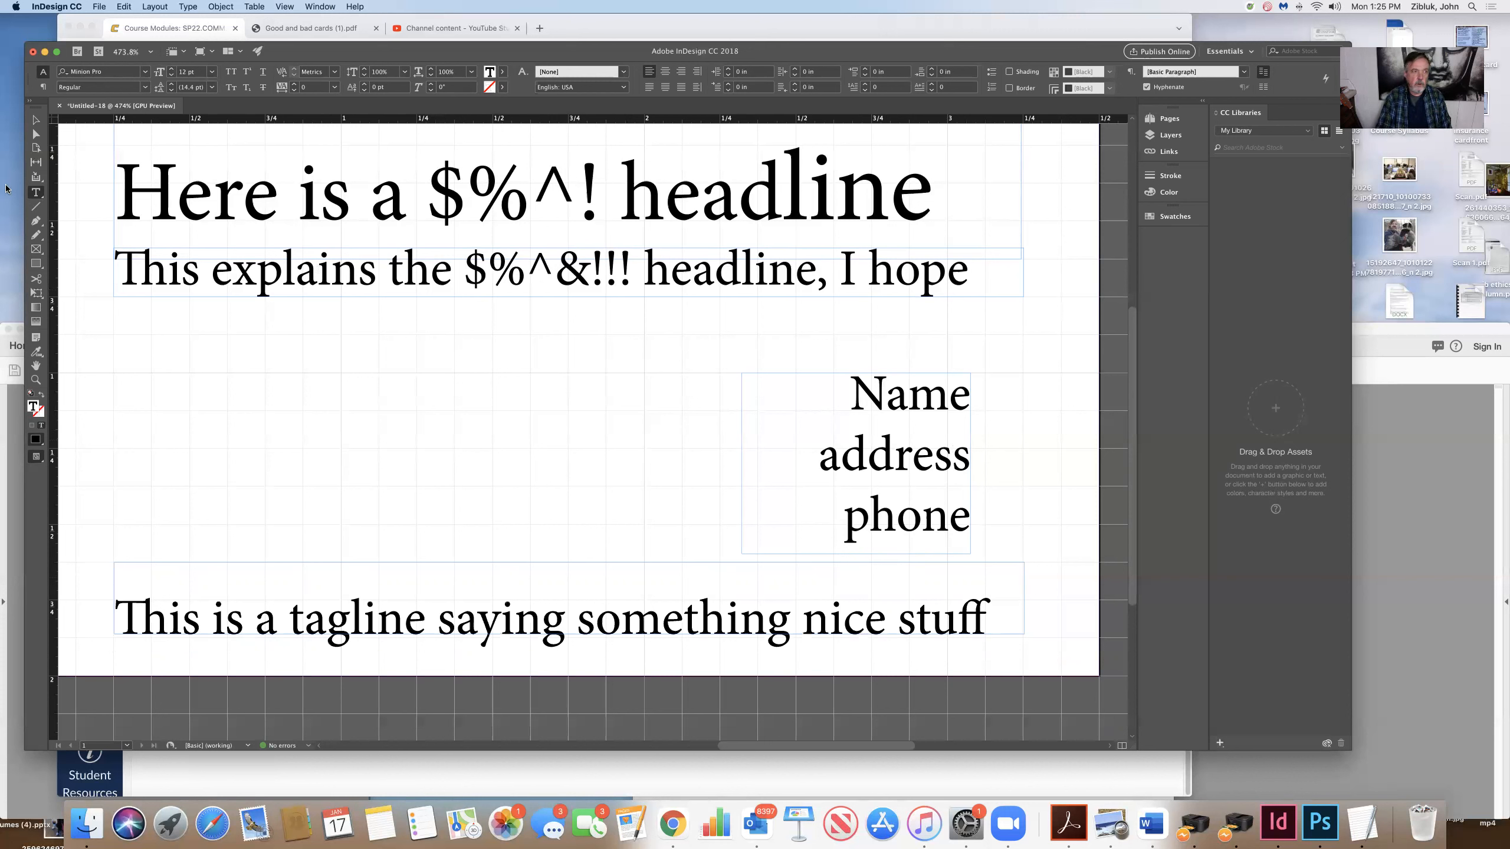
key(Escape)
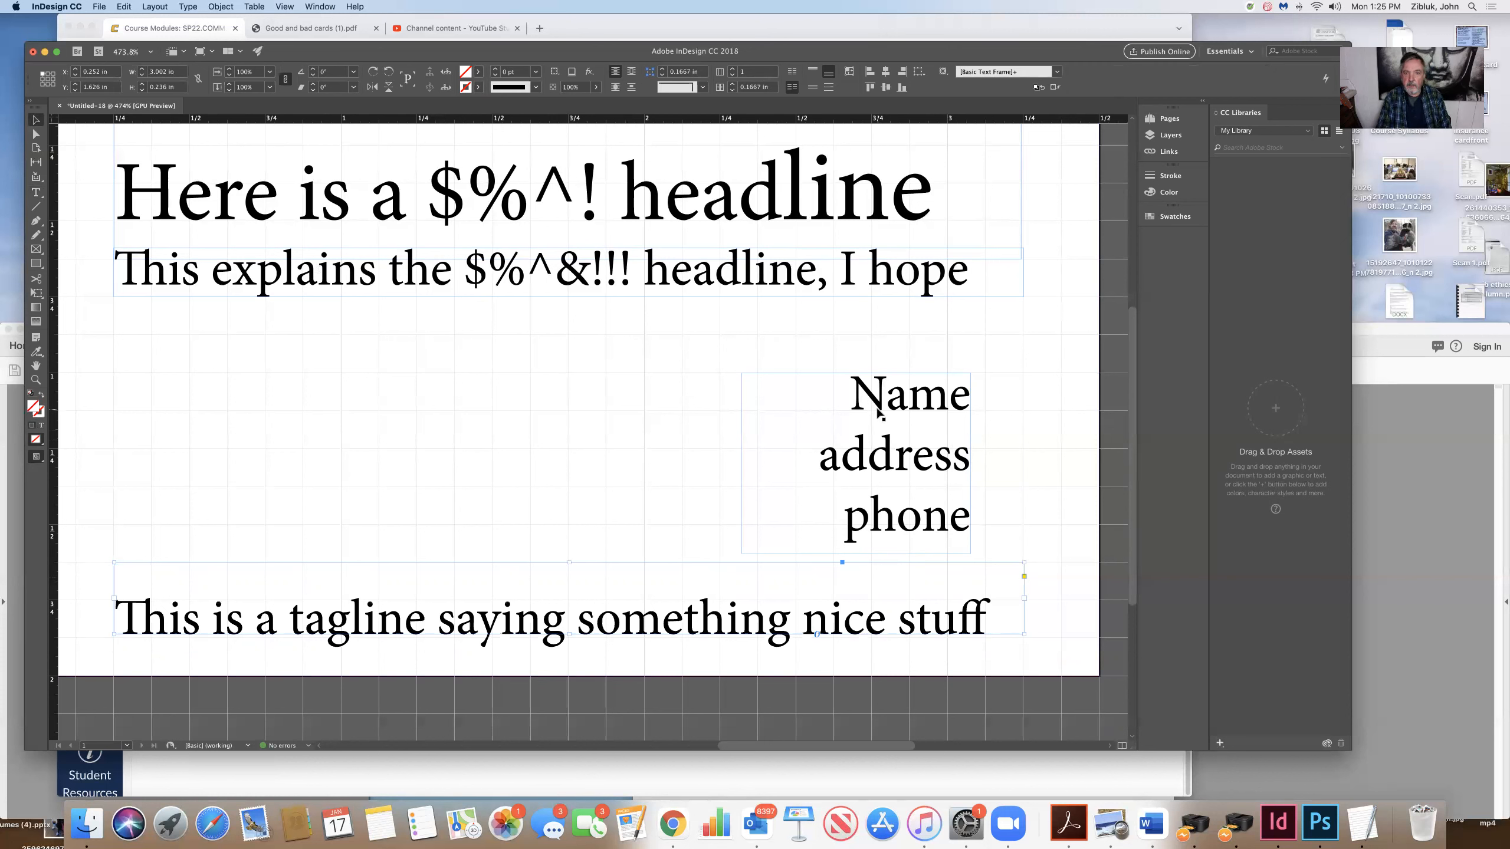
Step: Move the contact text frame up between the subhead and tagline, to about X 2.32 in and Y 0.95 in
drag(878, 412, 881, 384)
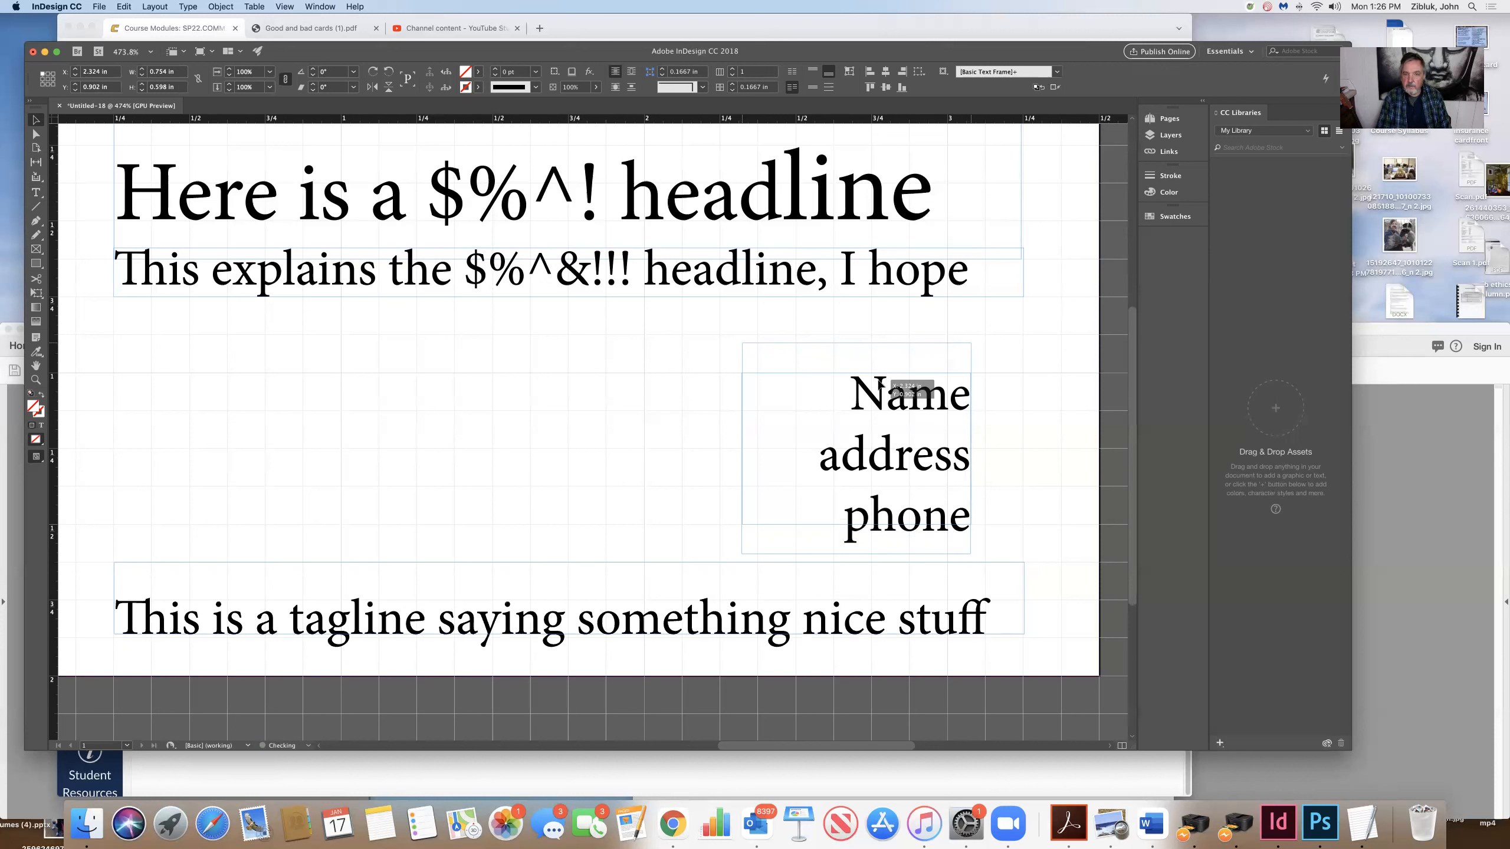
drag(882, 383, 881, 381)
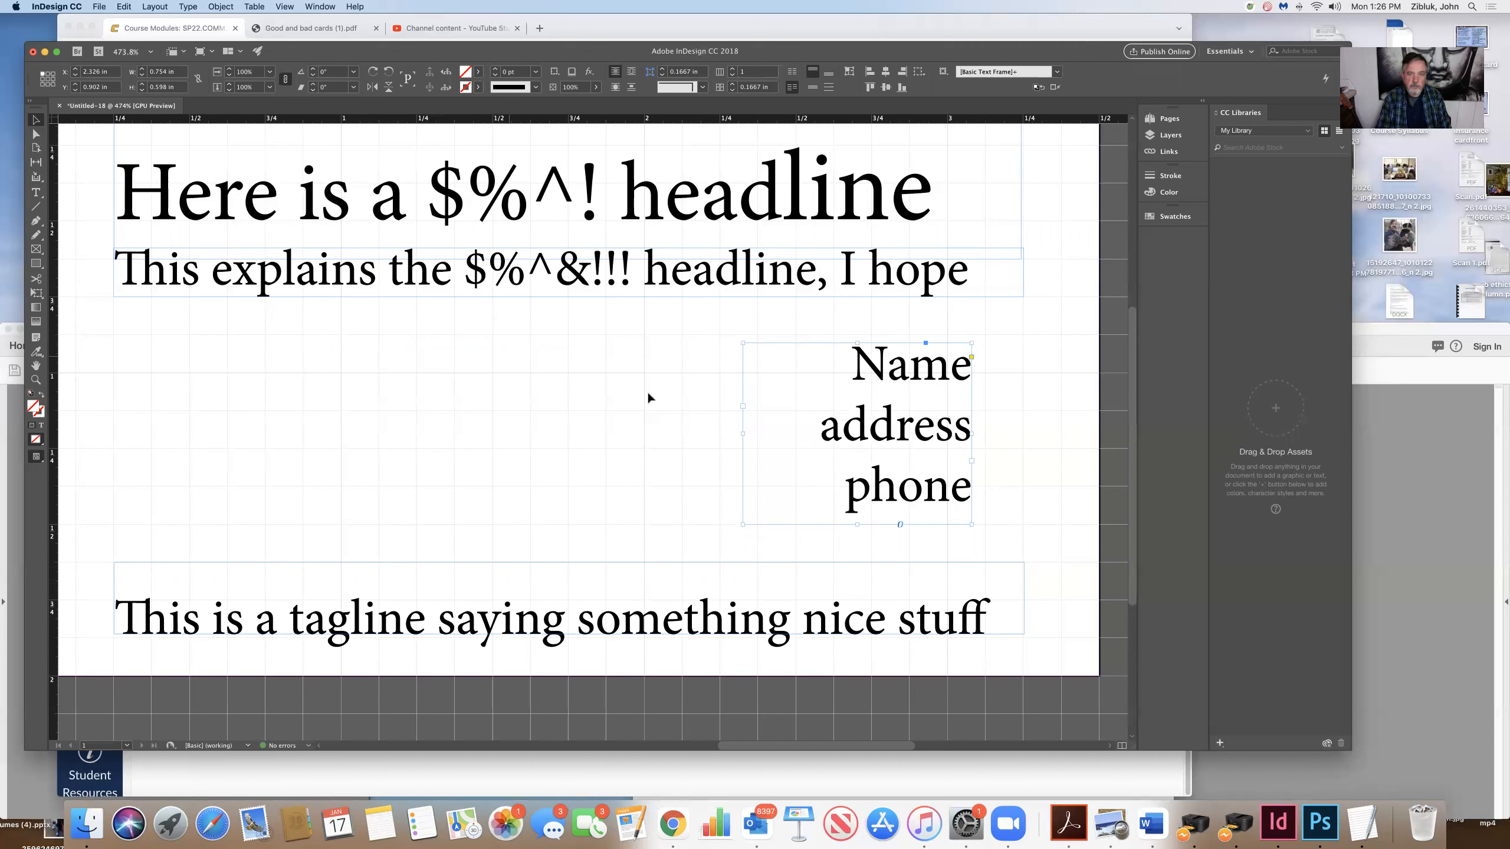
drag(899, 432, 898, 442)
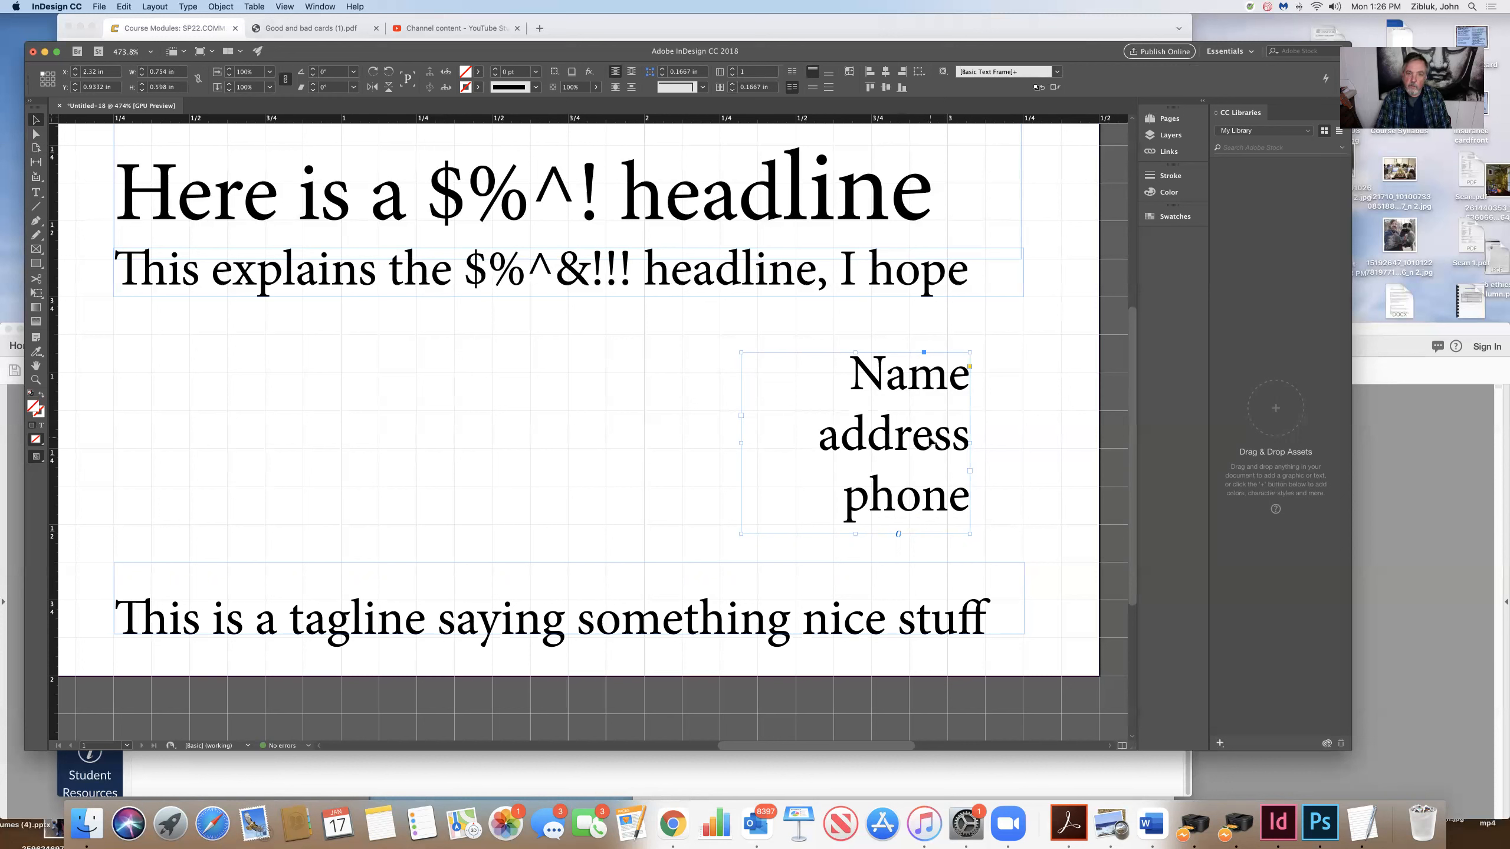
drag(921, 439, 923, 448)
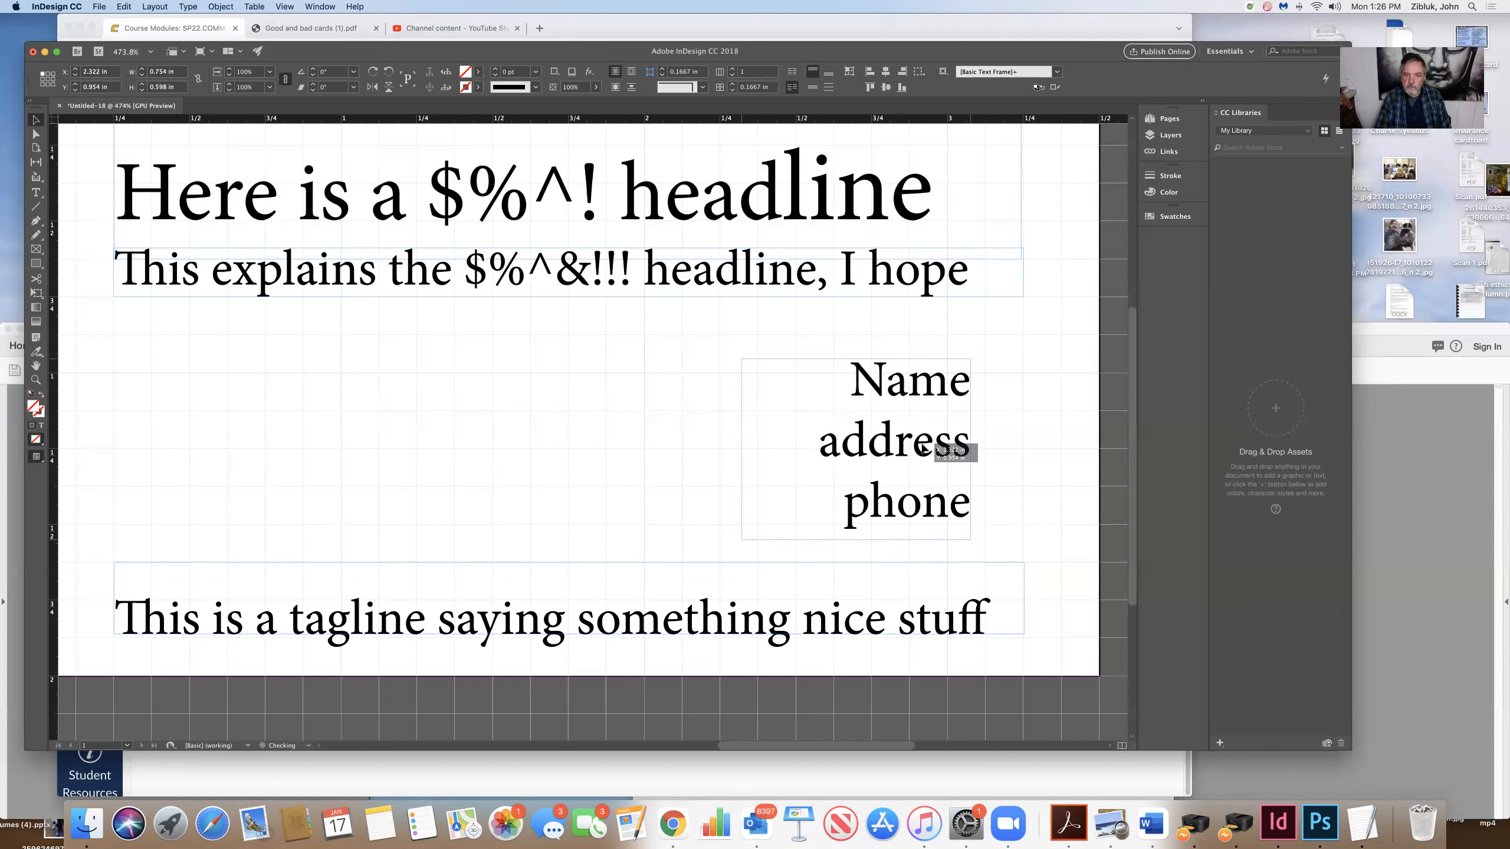
drag(923, 449, 924, 448)
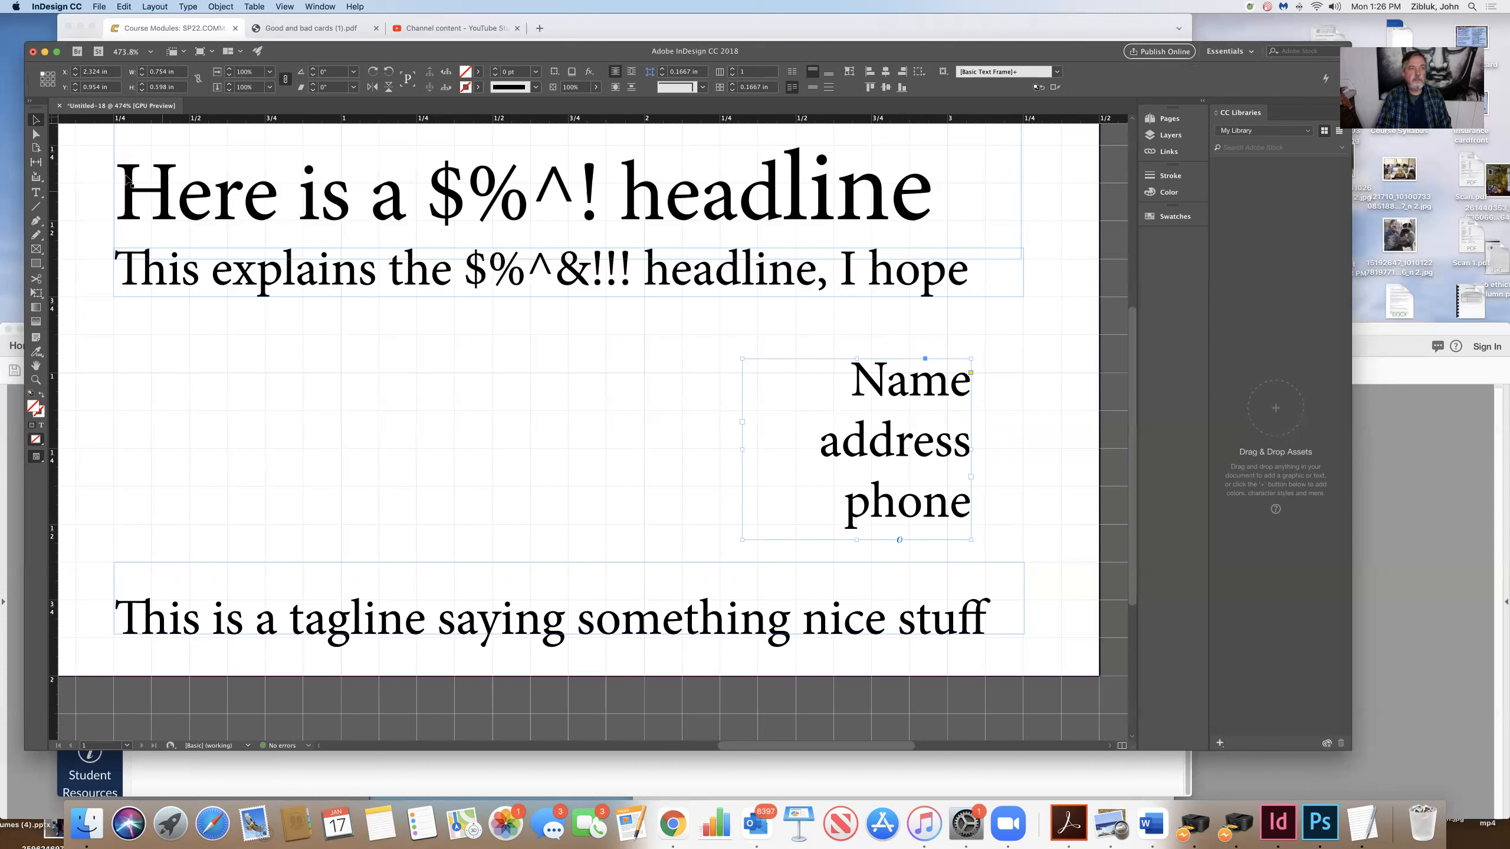
Step: Hide the document grid to view the card layout without it
click(285, 7)
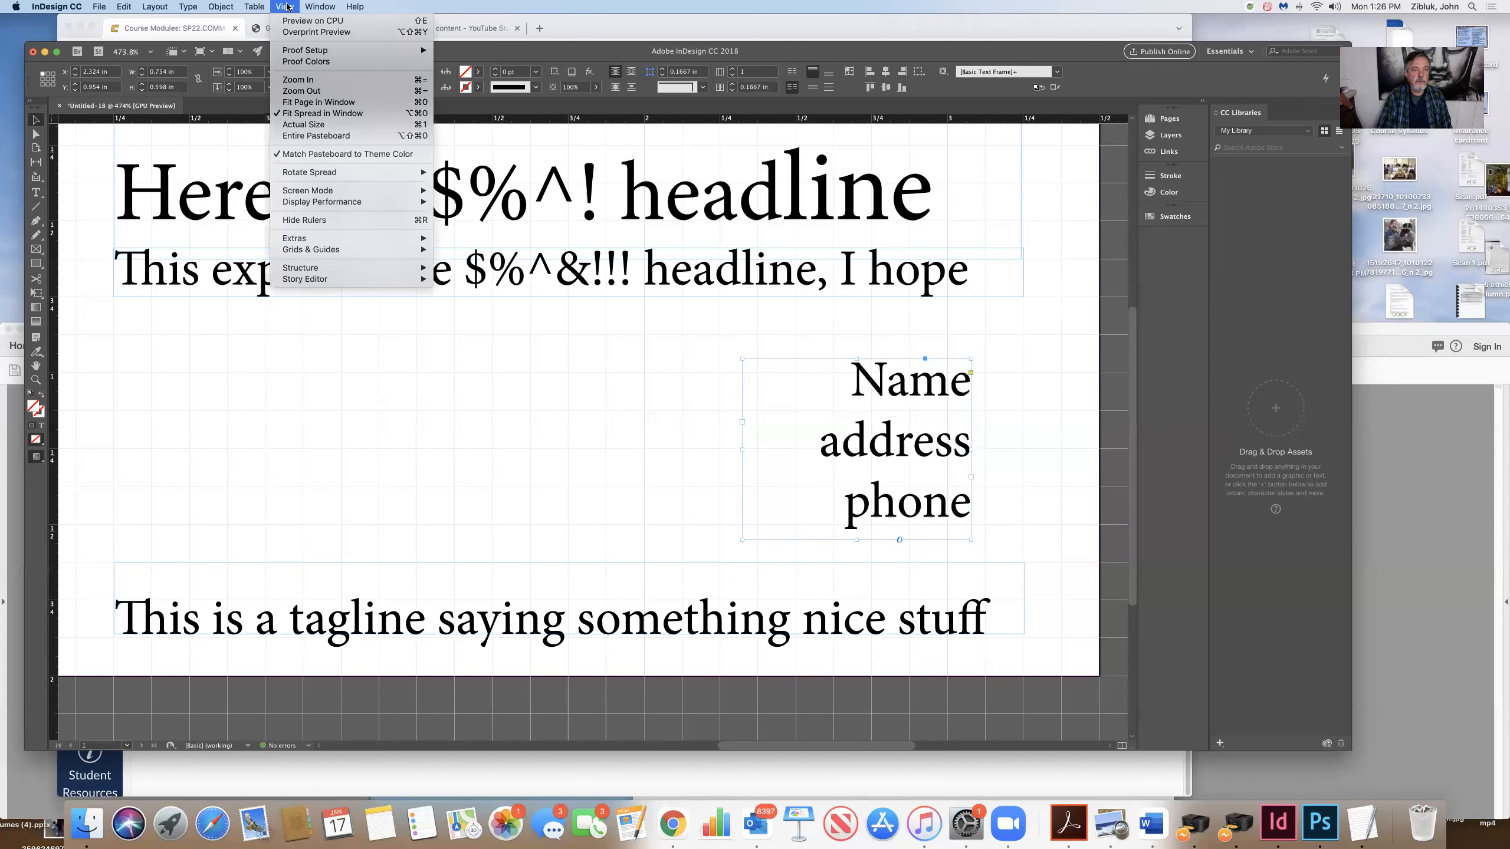
mouse_move(363, 253)
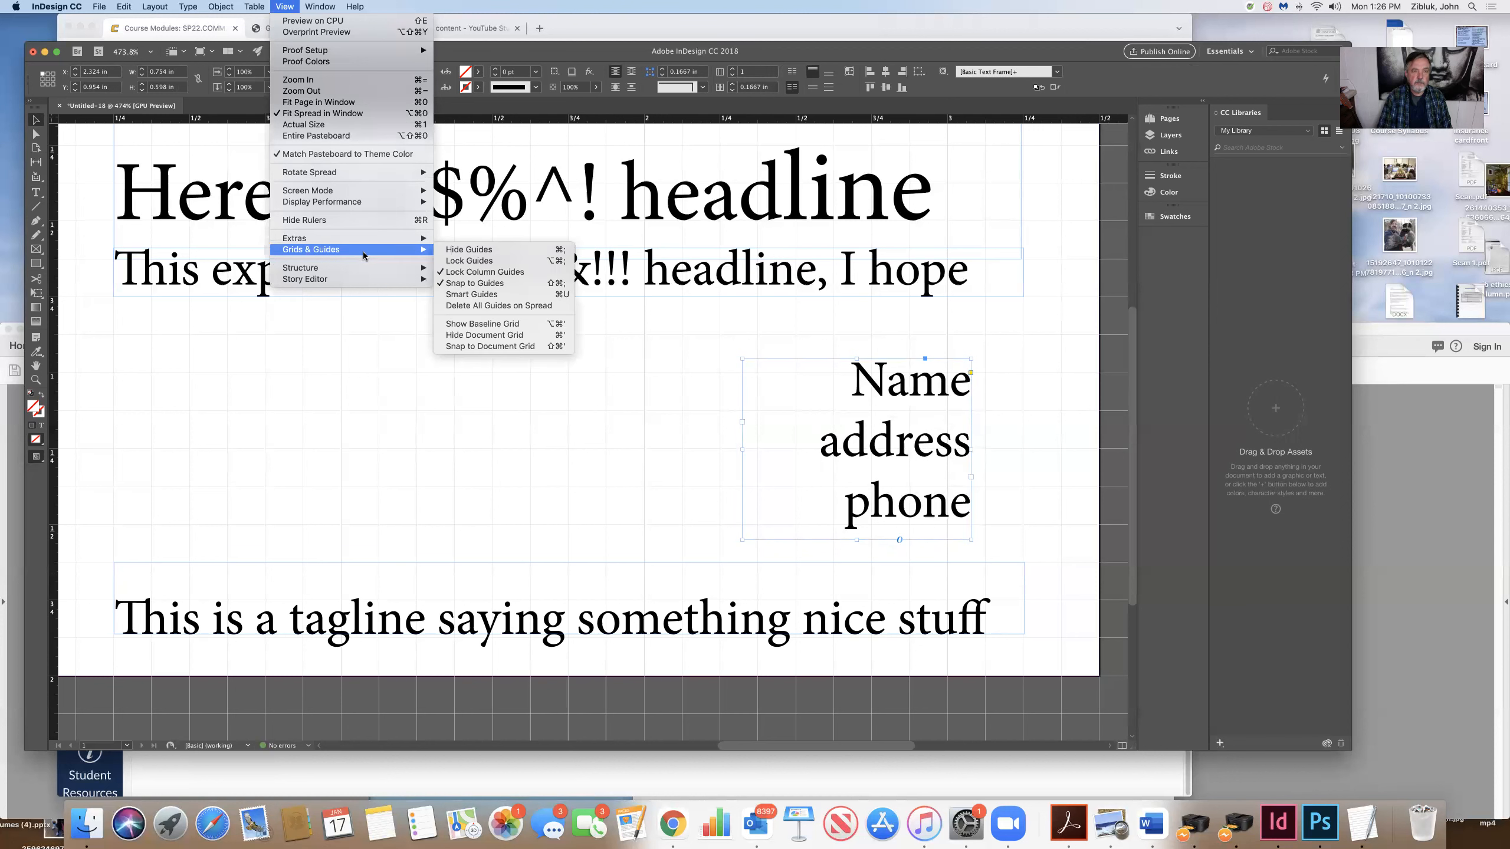
click(454, 335)
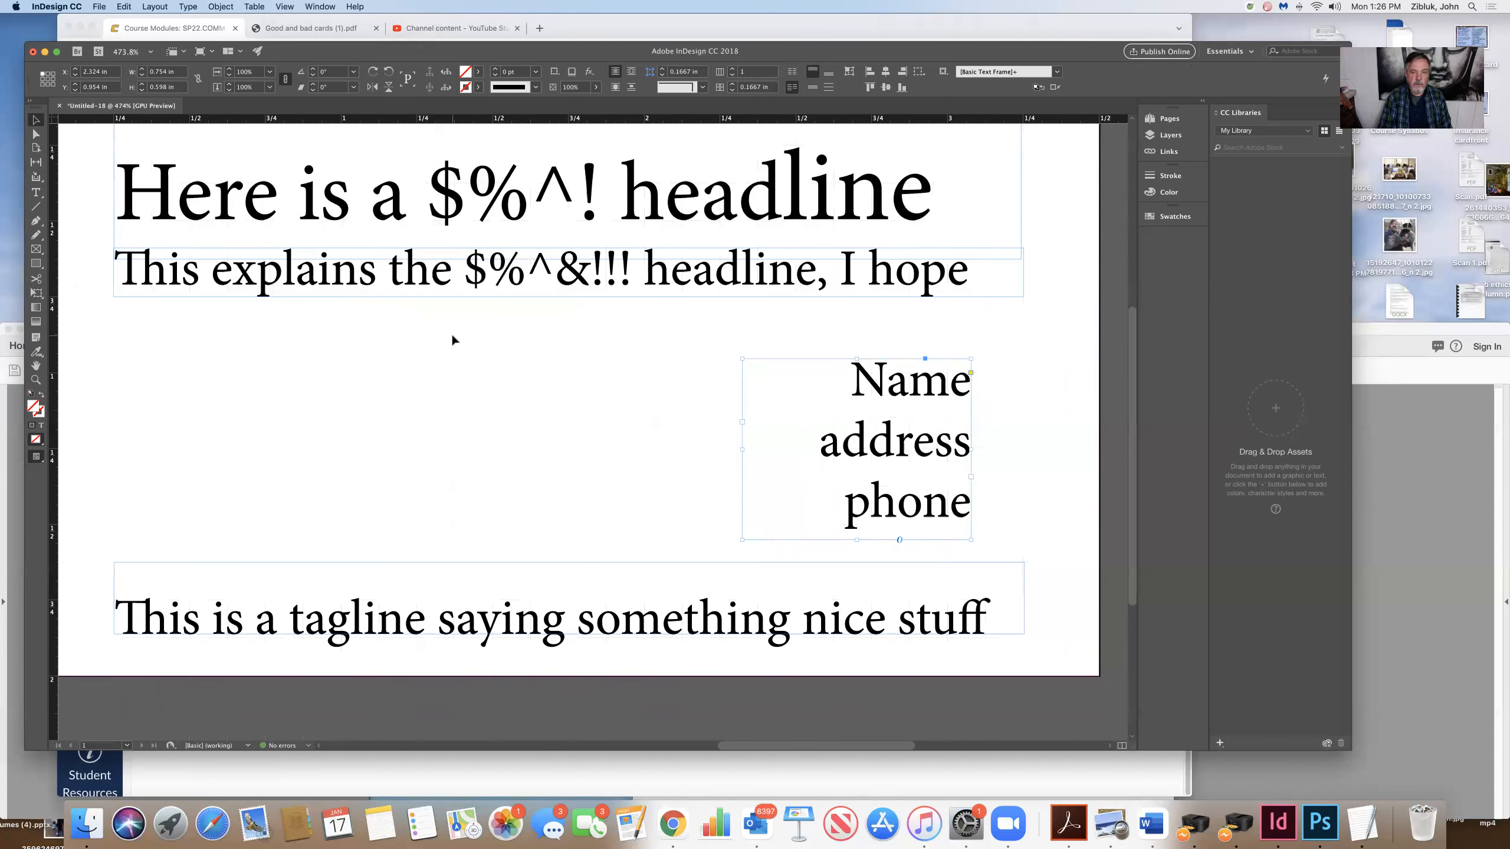
Step: Show both the document grid and the baseline grid over the card layout
click(280, 7)
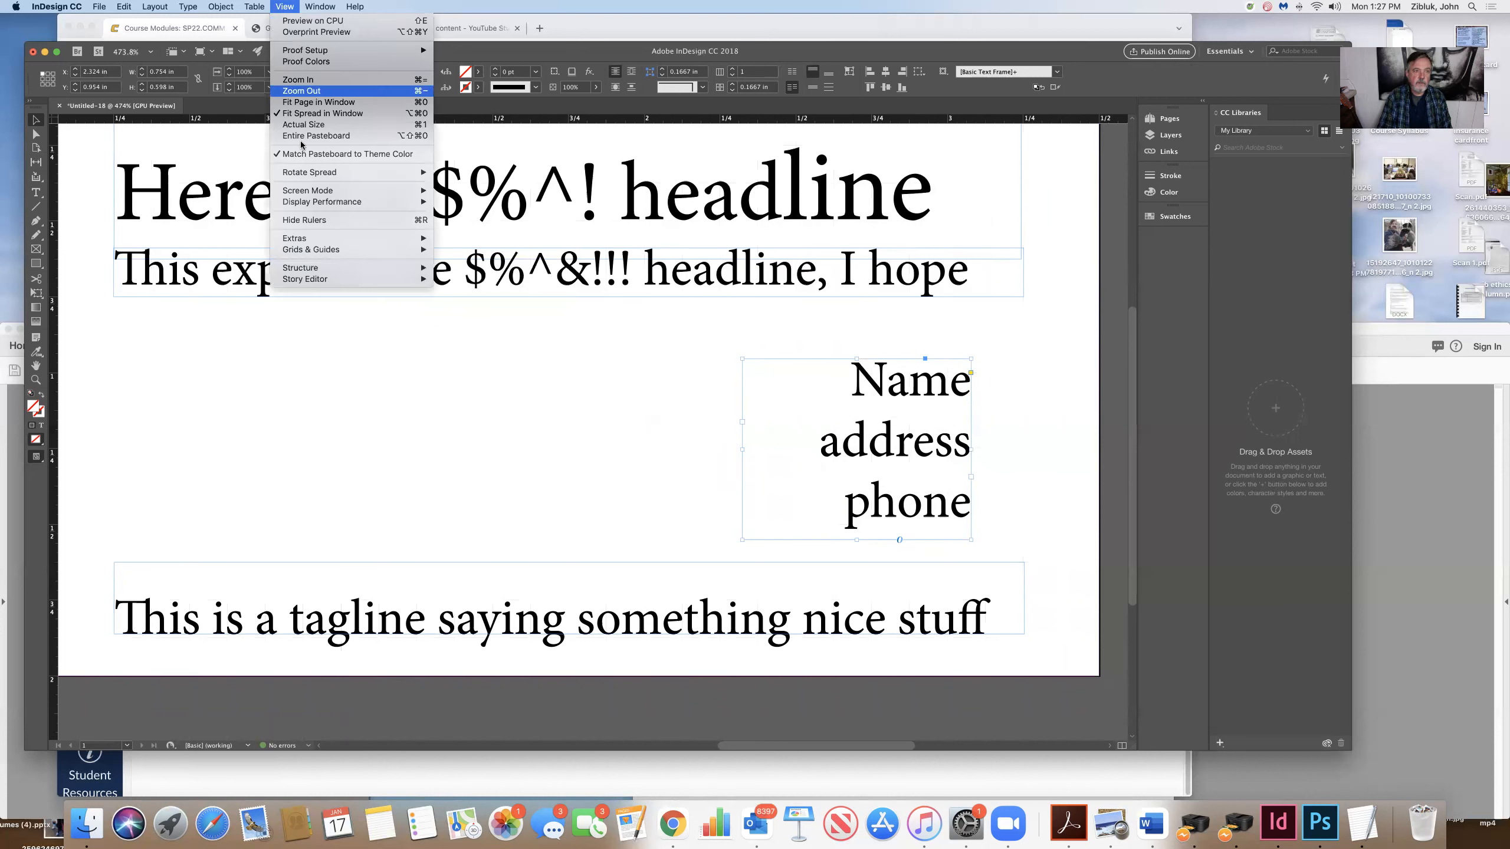
mouse_move(311, 255)
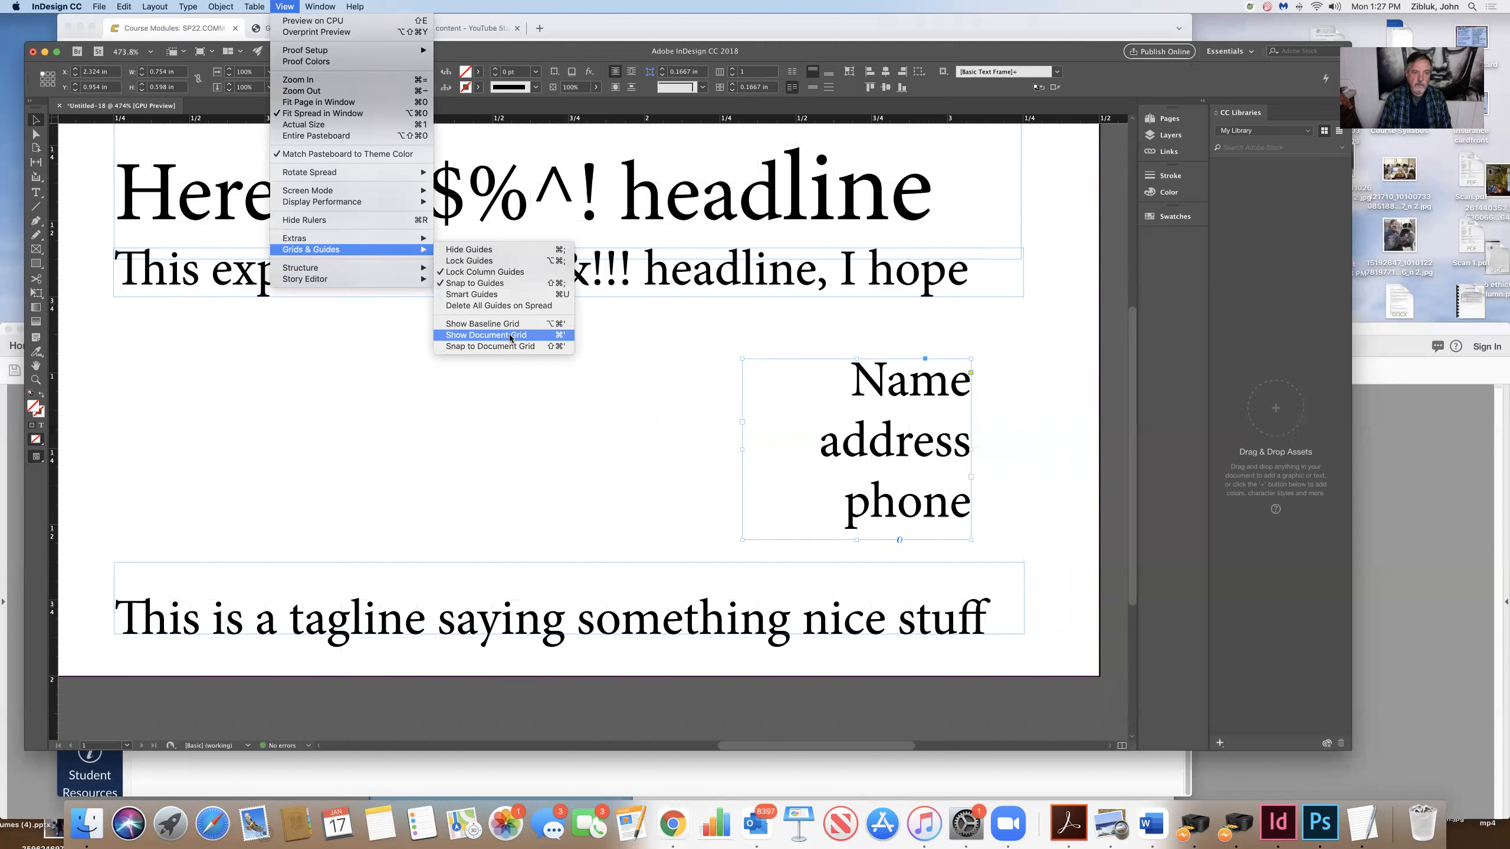
click(509, 336)
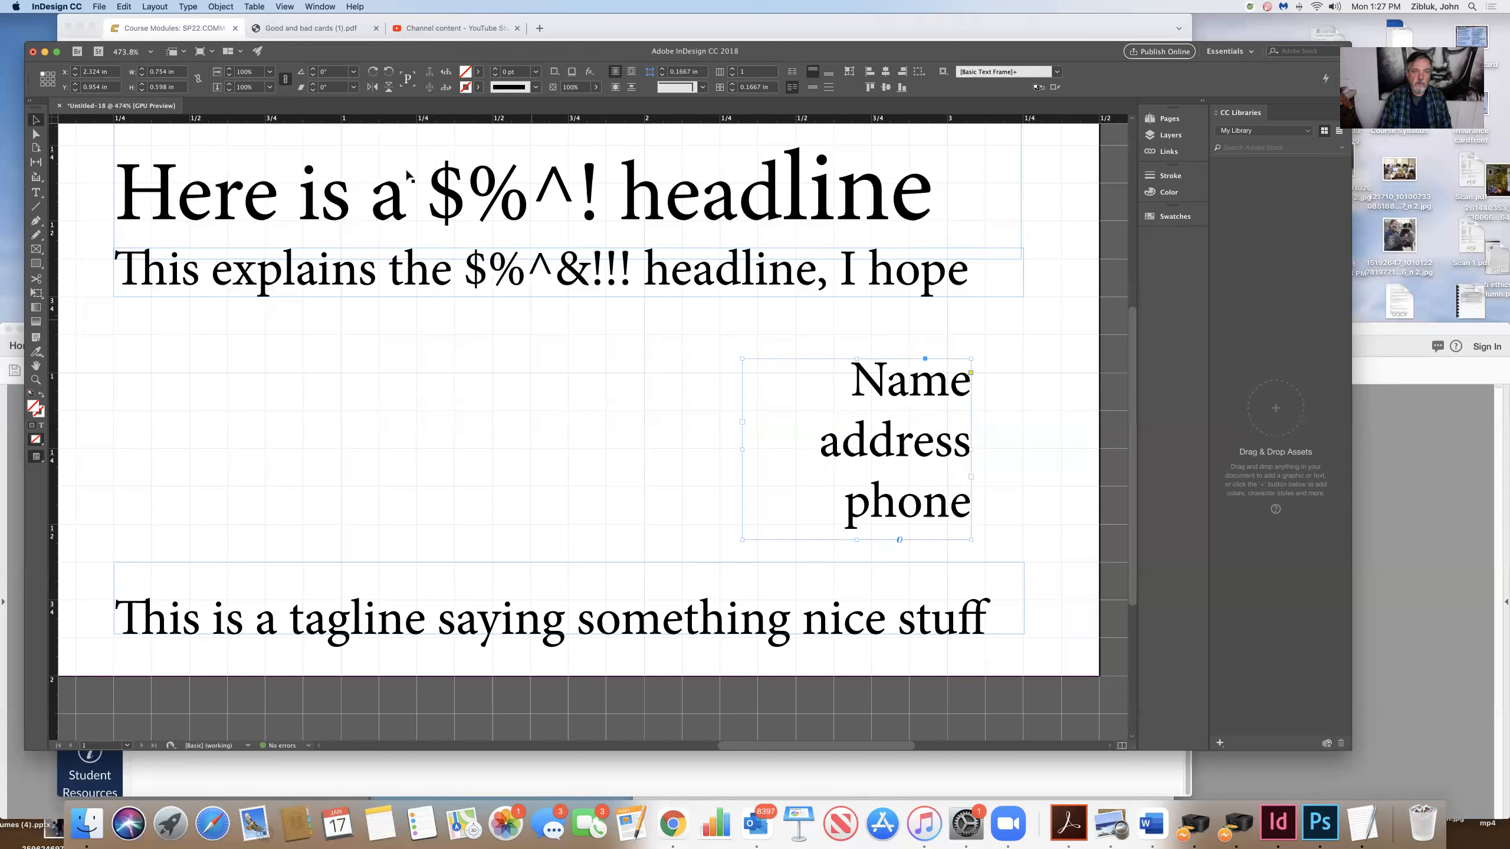
click(285, 8)
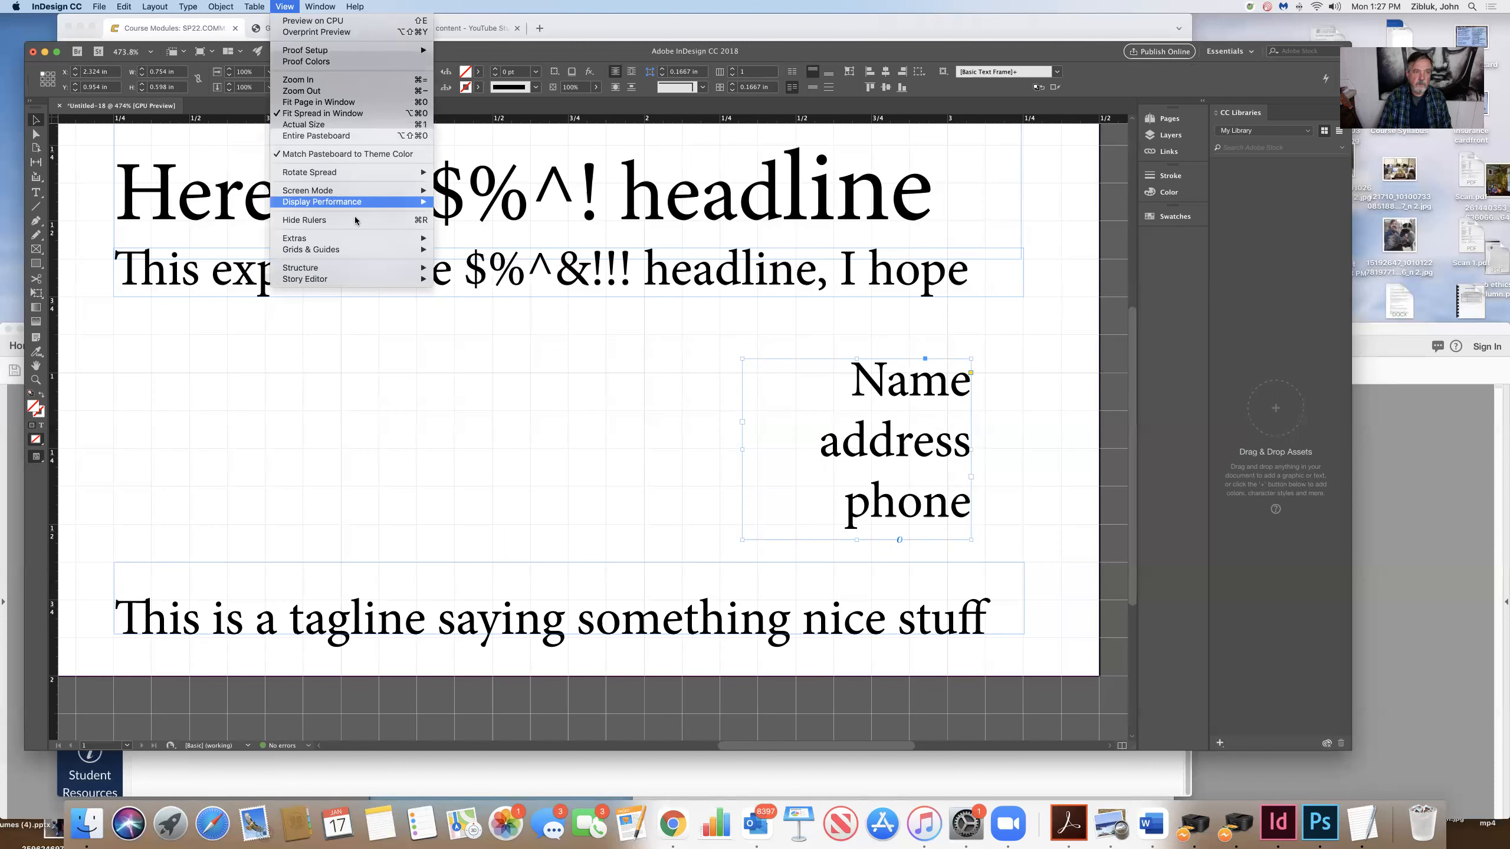
mouse_move(354, 251)
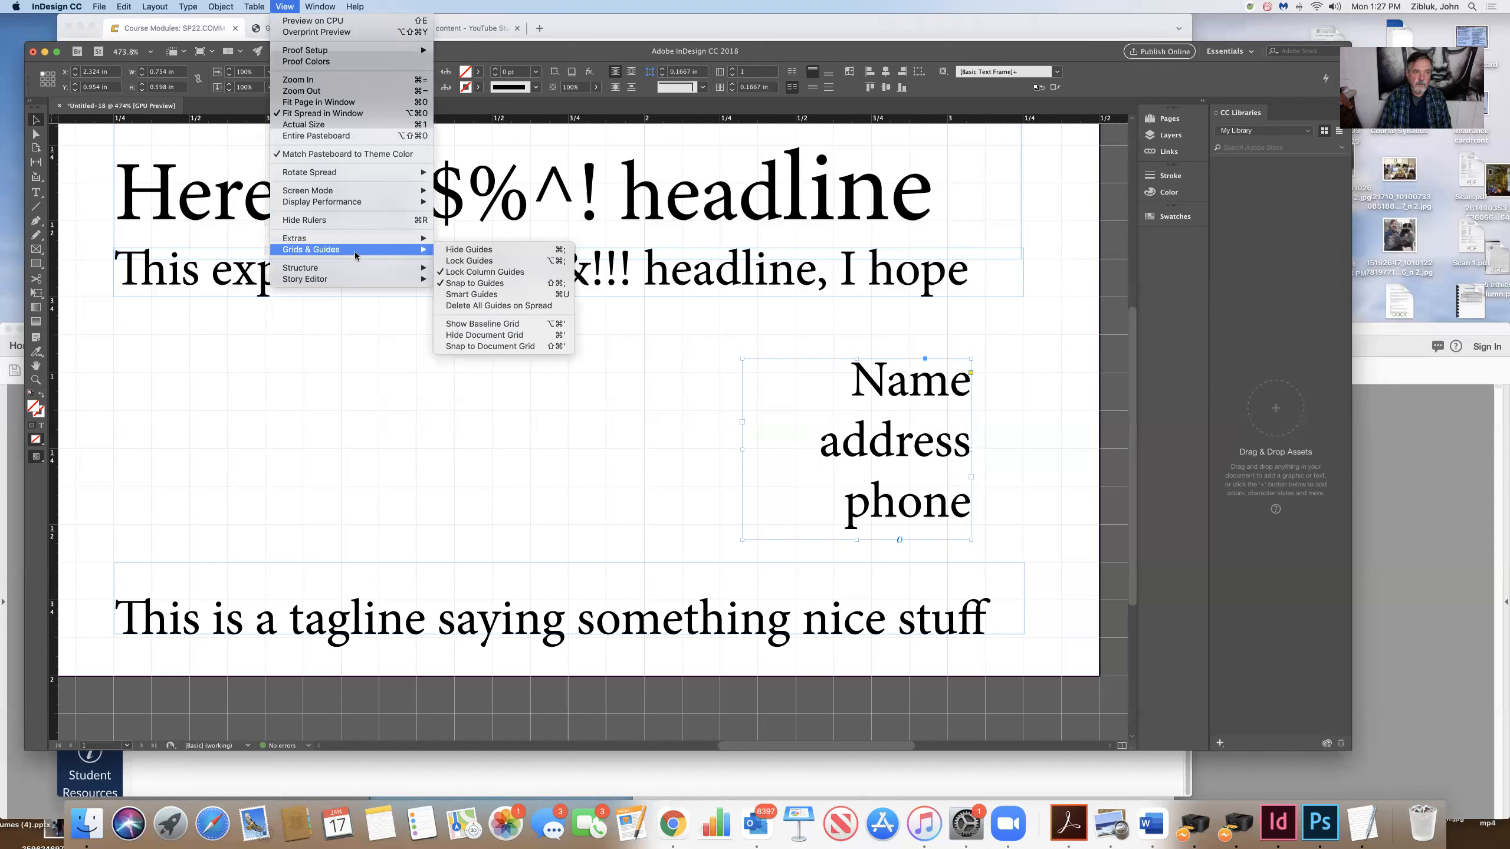
click(458, 325)
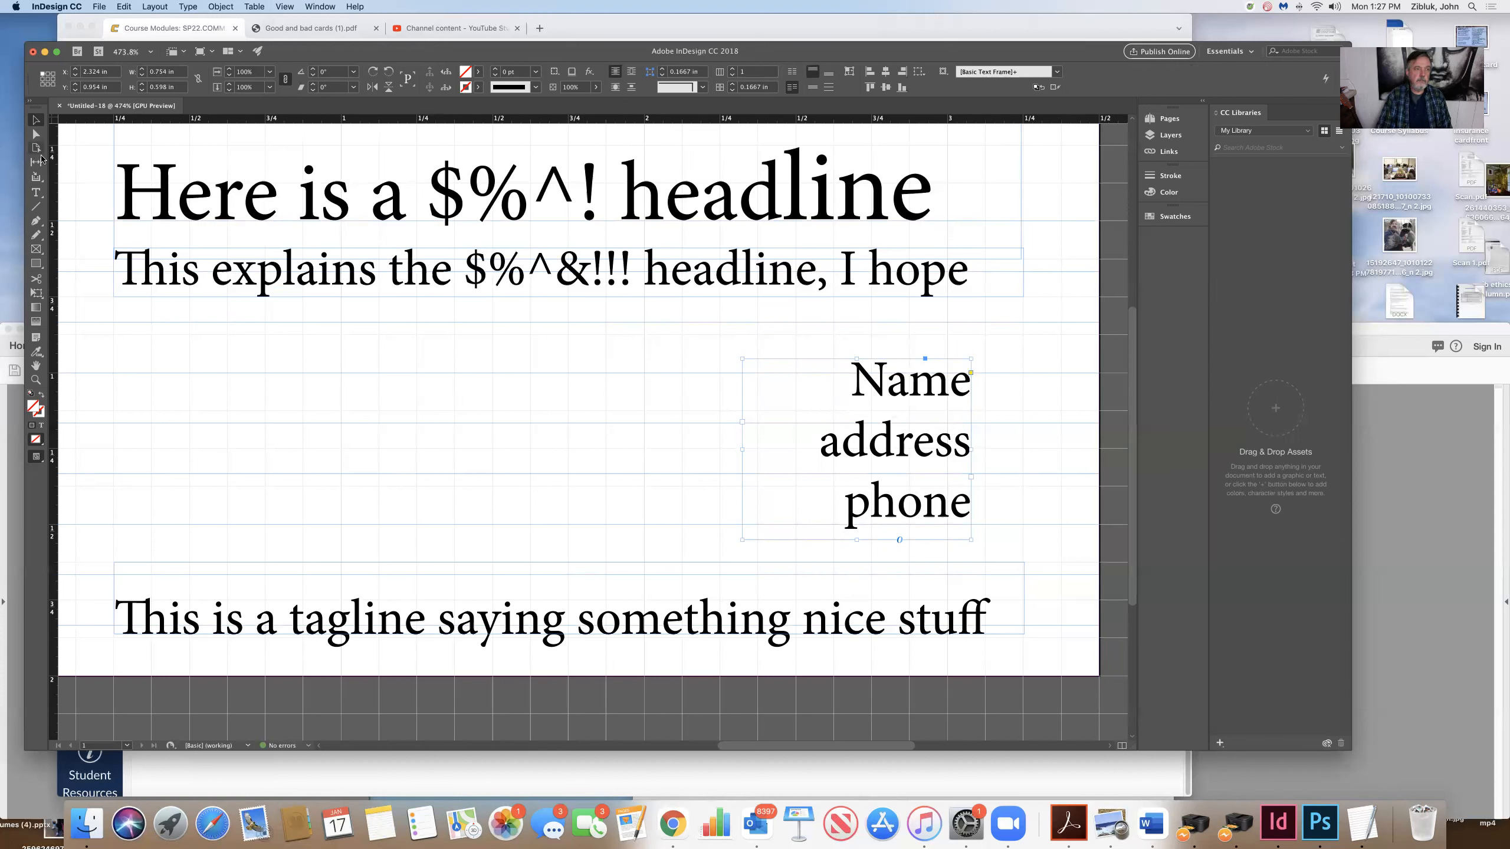
Step: Try centre-aligning the tagline text within its frame
click(33, 191)
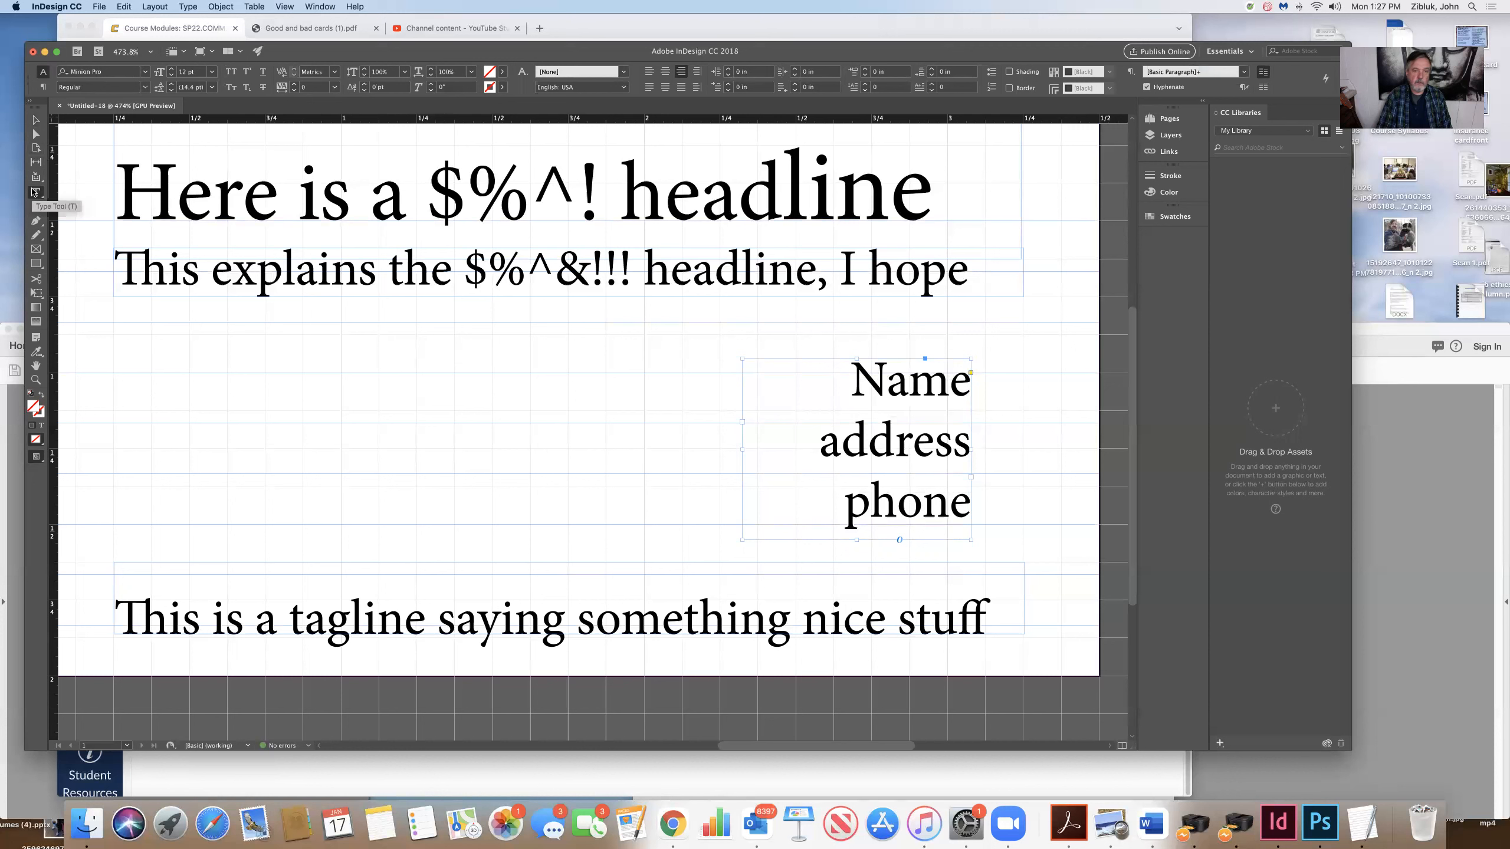
drag(1002, 612, 99, 631)
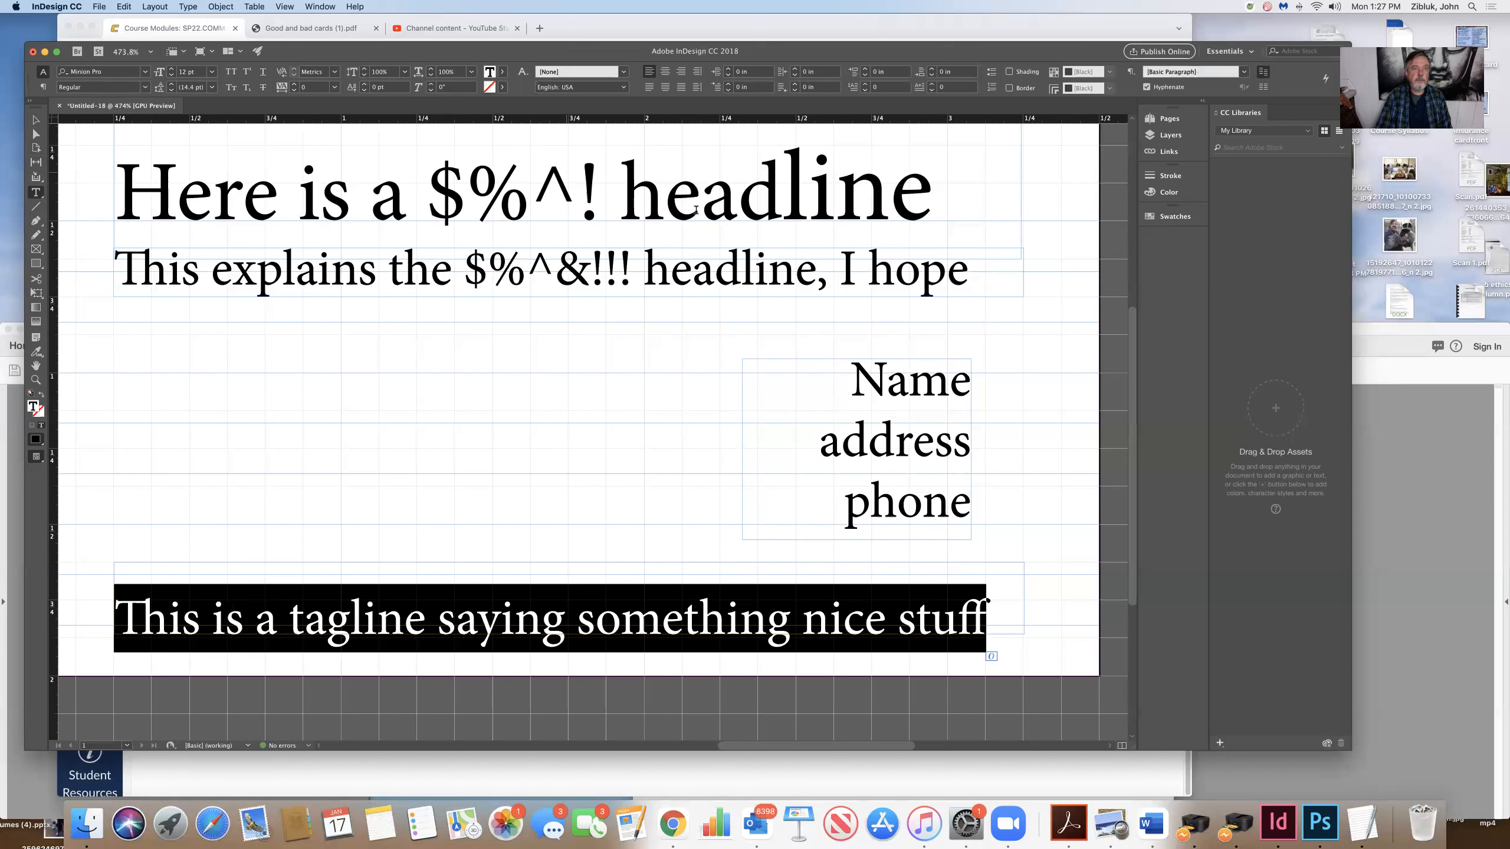
click(664, 81)
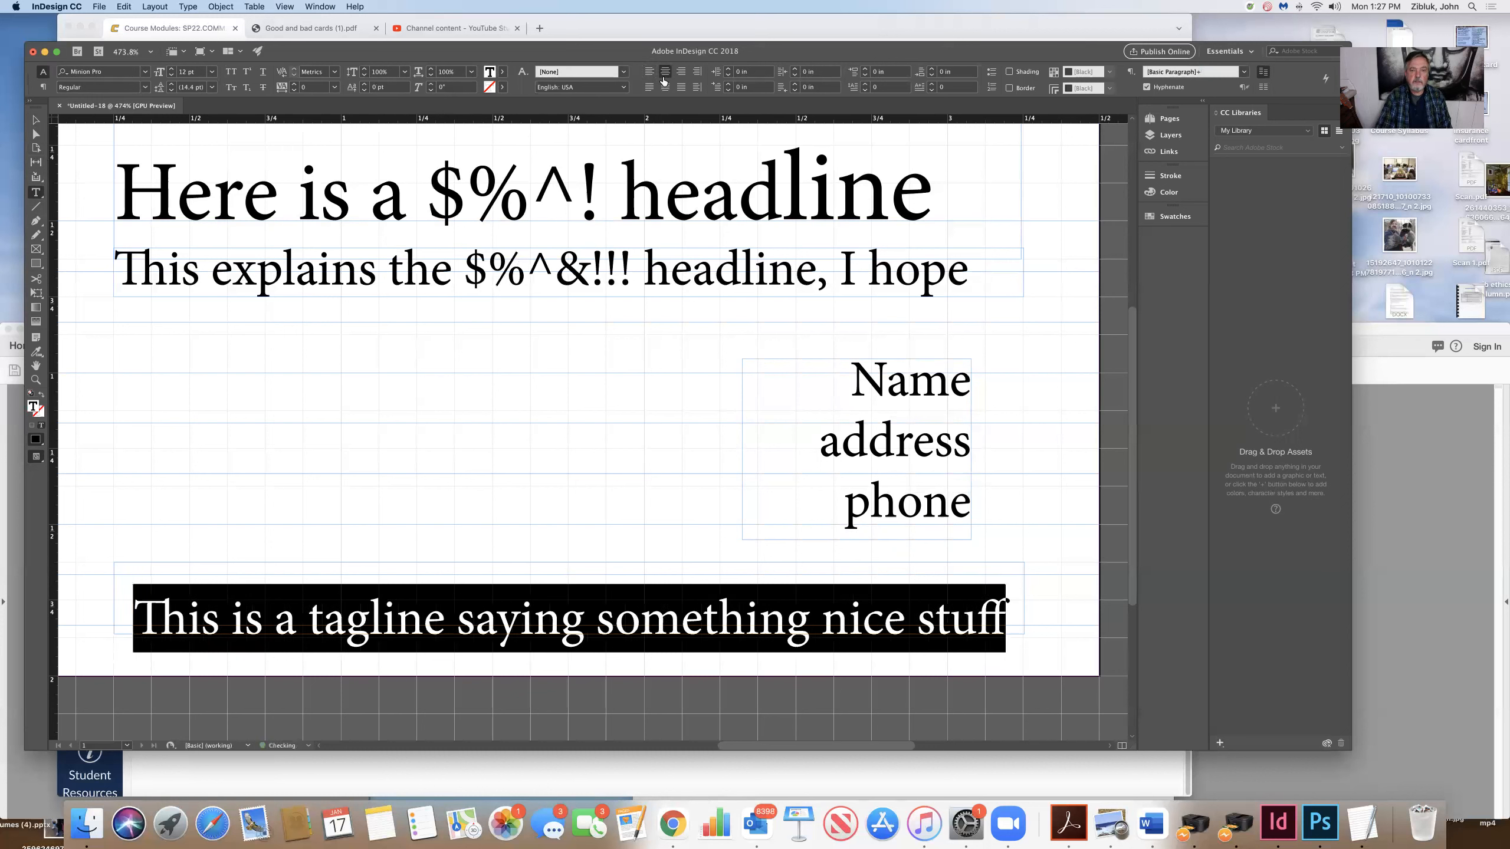
click(643, 256)
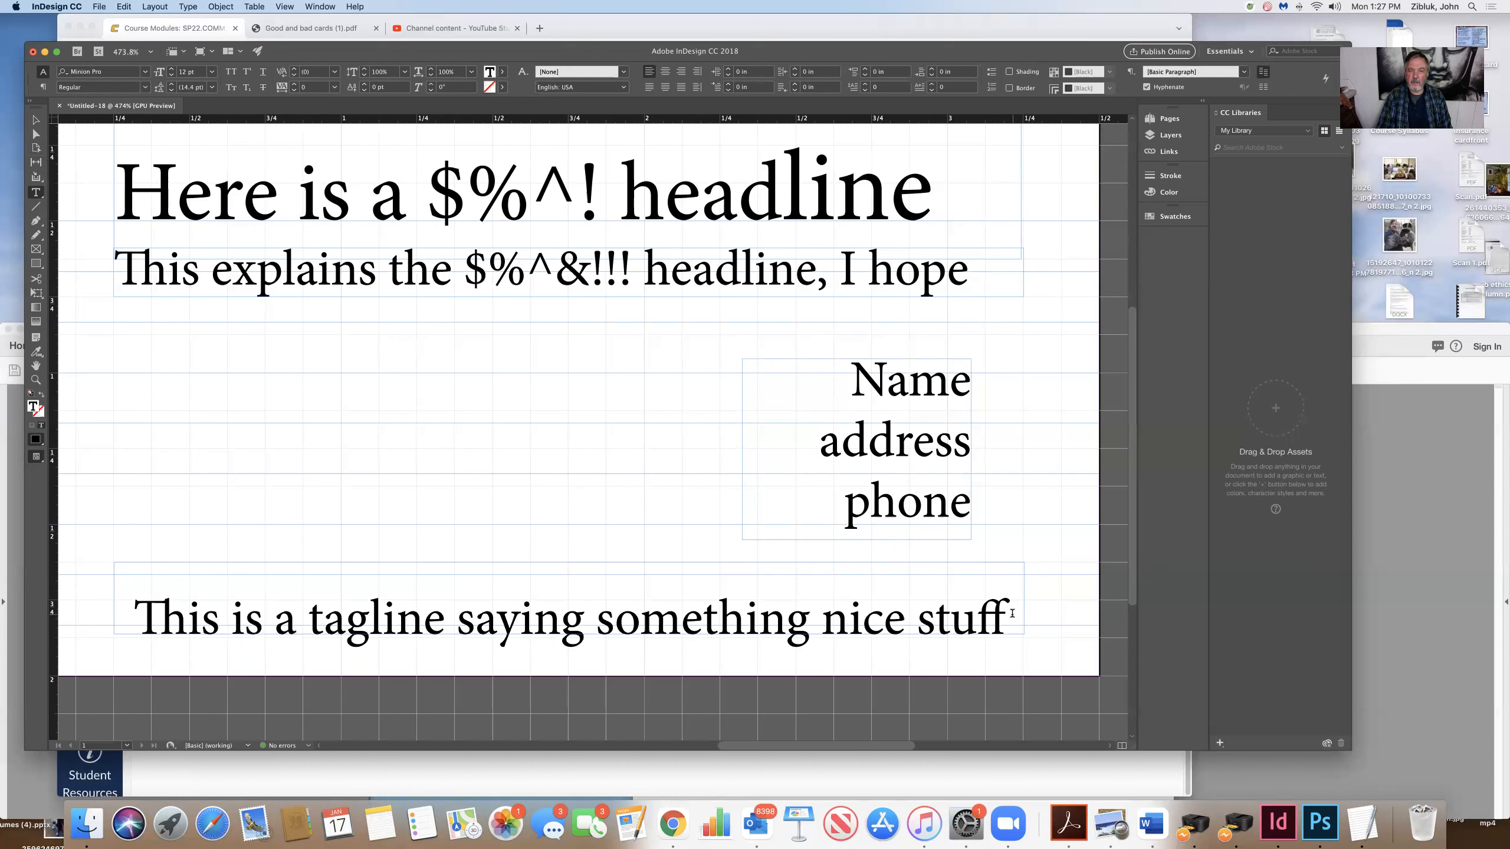
Step: Return the whole tagline to left alignment
drag(1012, 613, 849, 617)
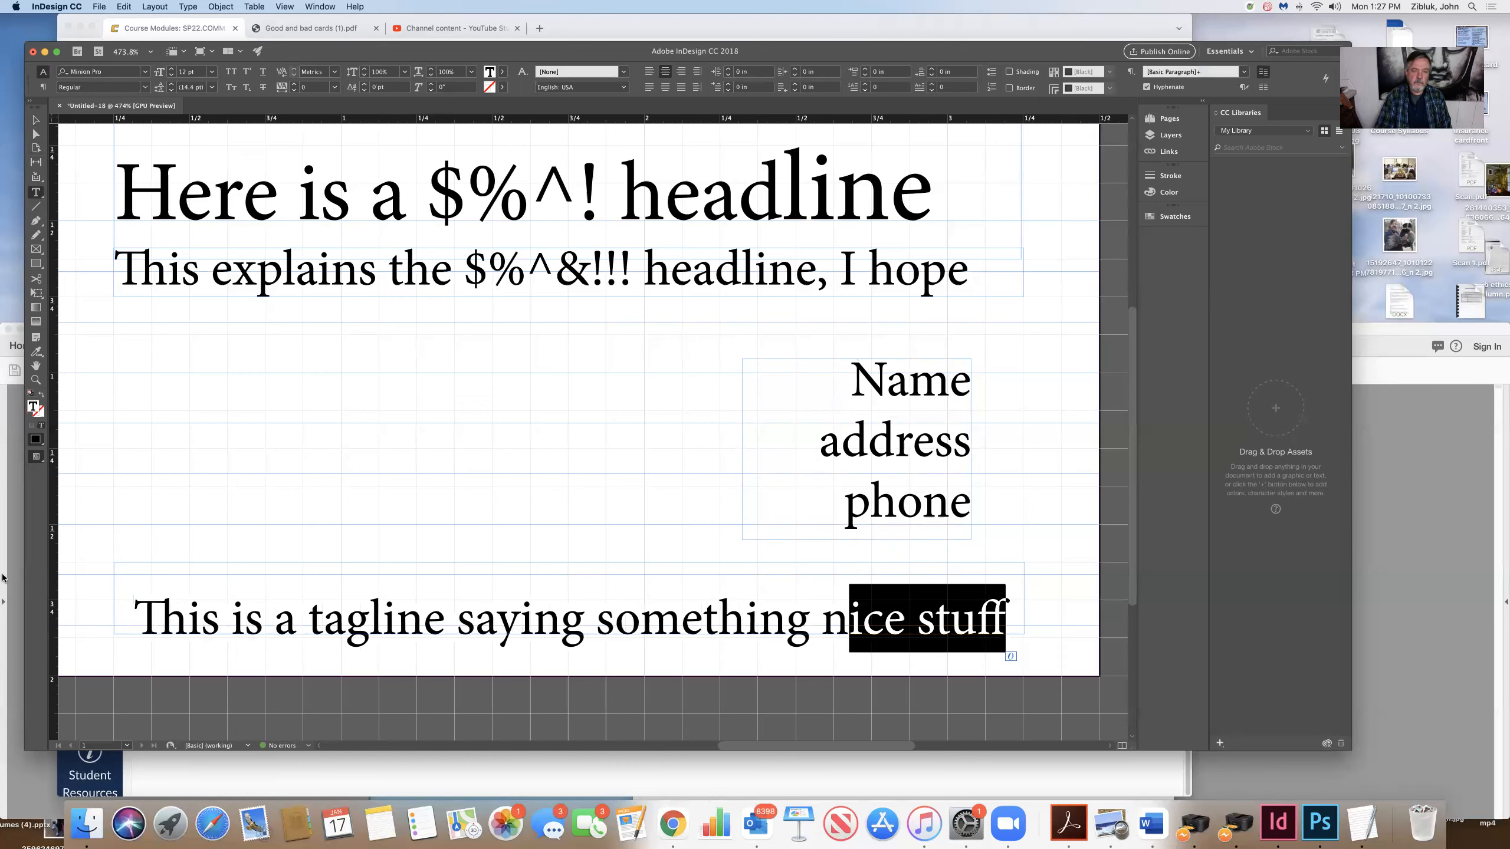
click(3, 577)
click(671, 301)
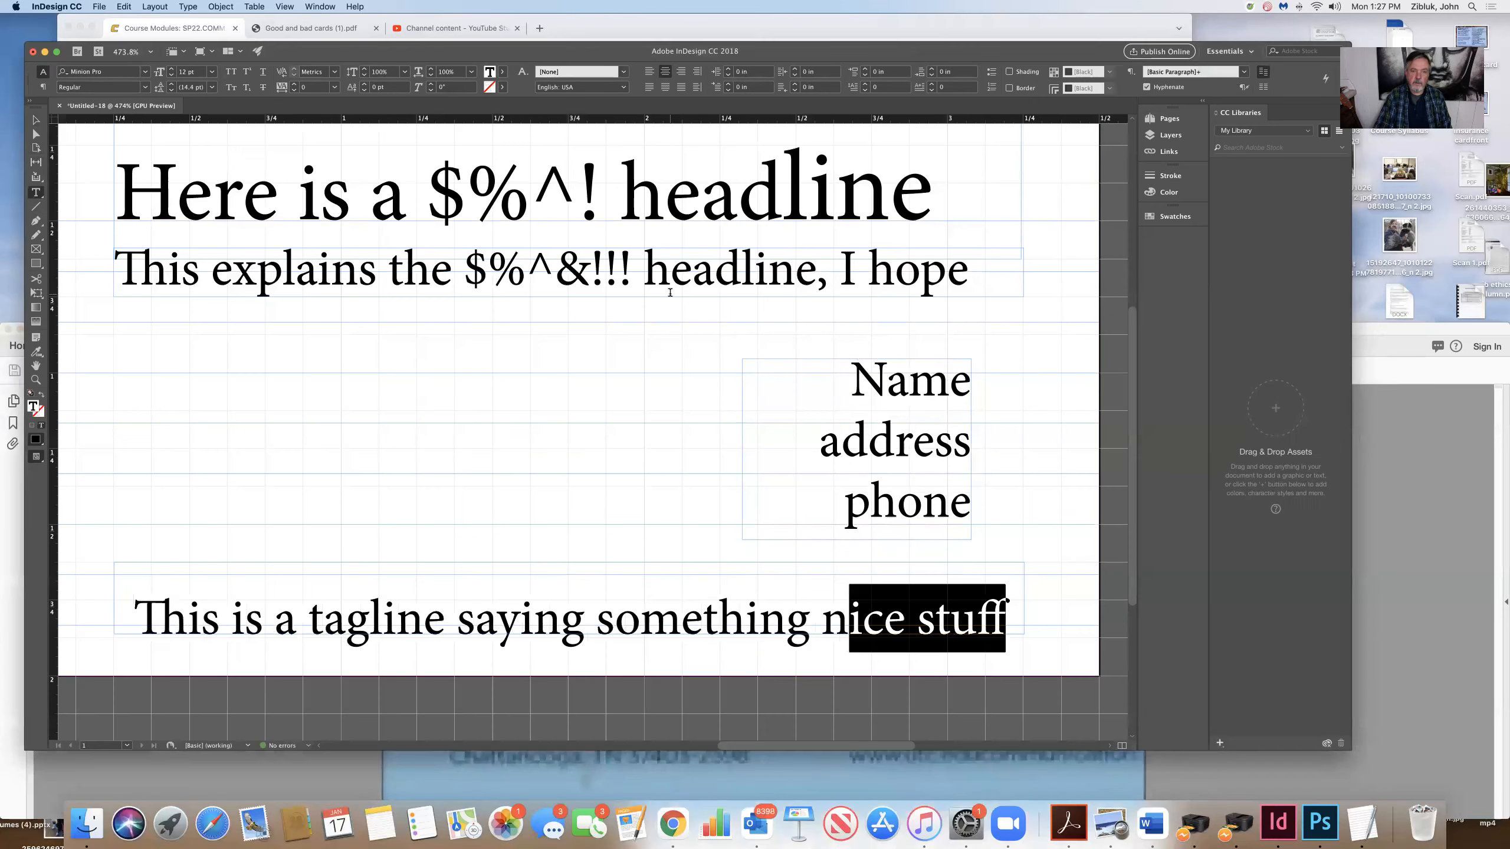
click(904, 607)
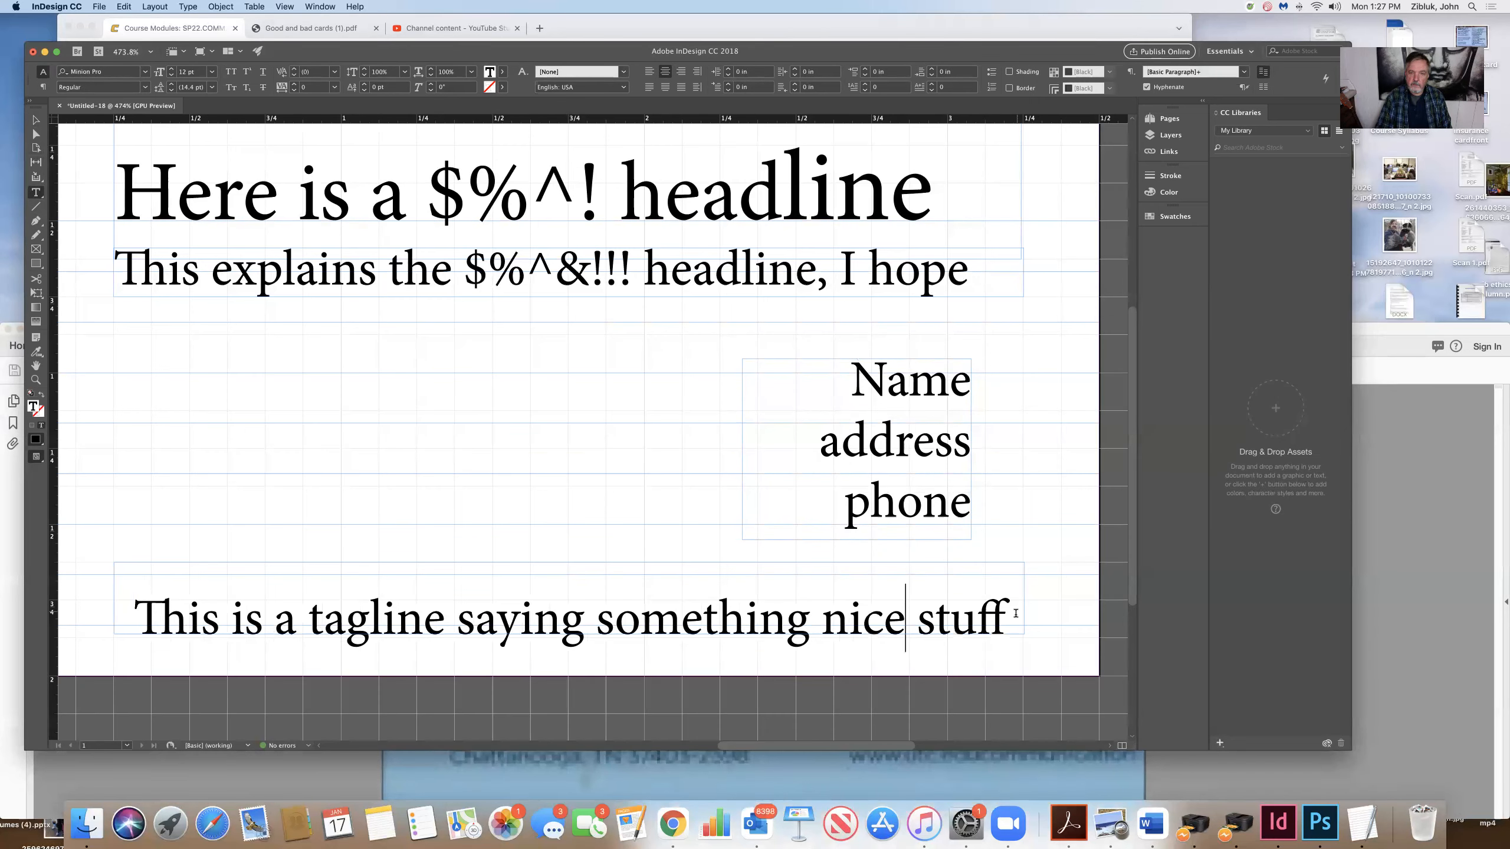
drag(1012, 614, 446, 617)
drag(165, 626, 76, 618)
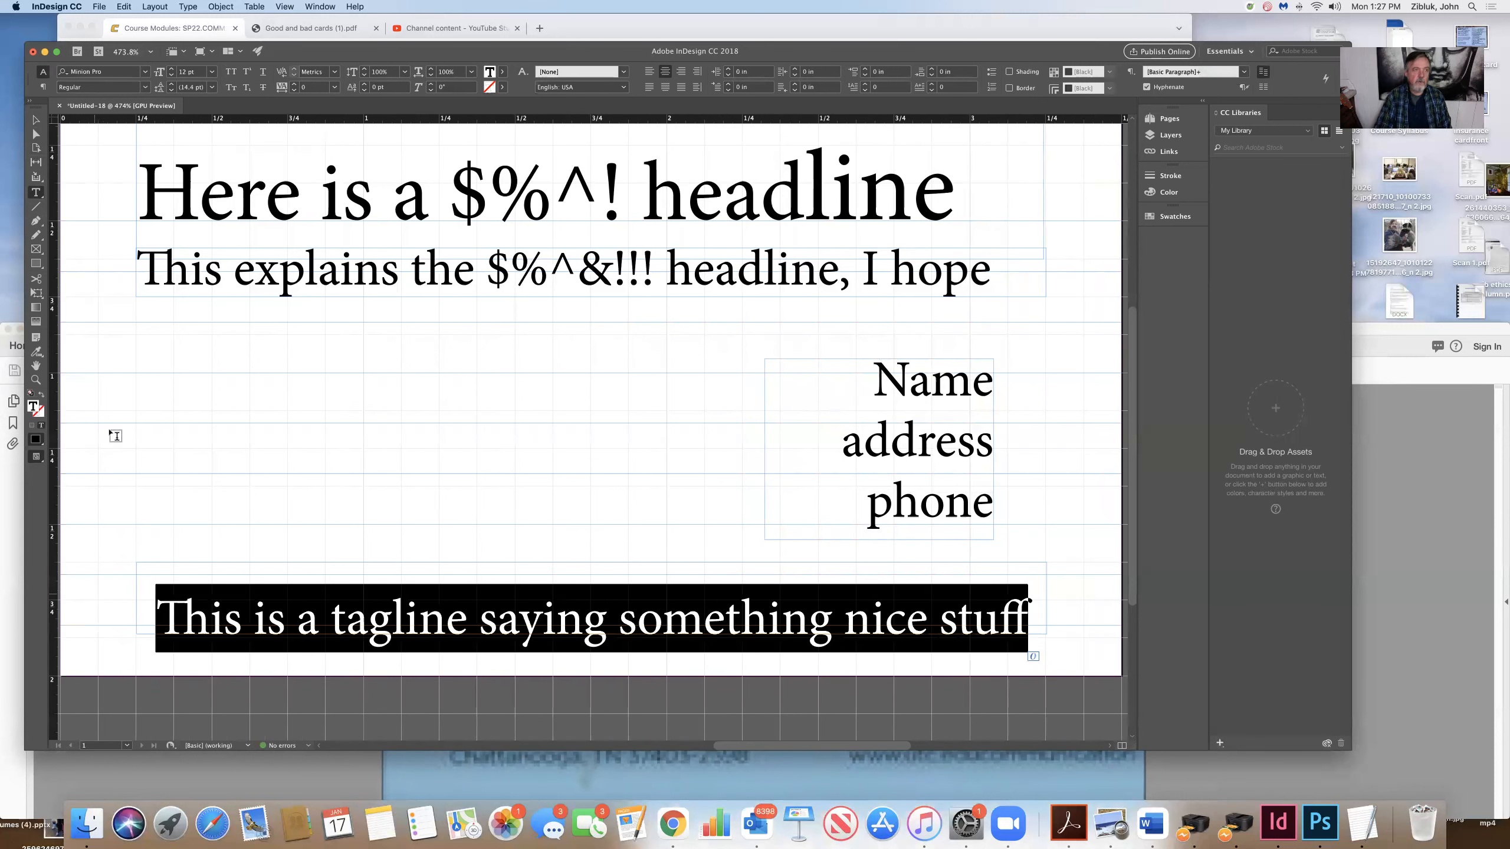
click(645, 72)
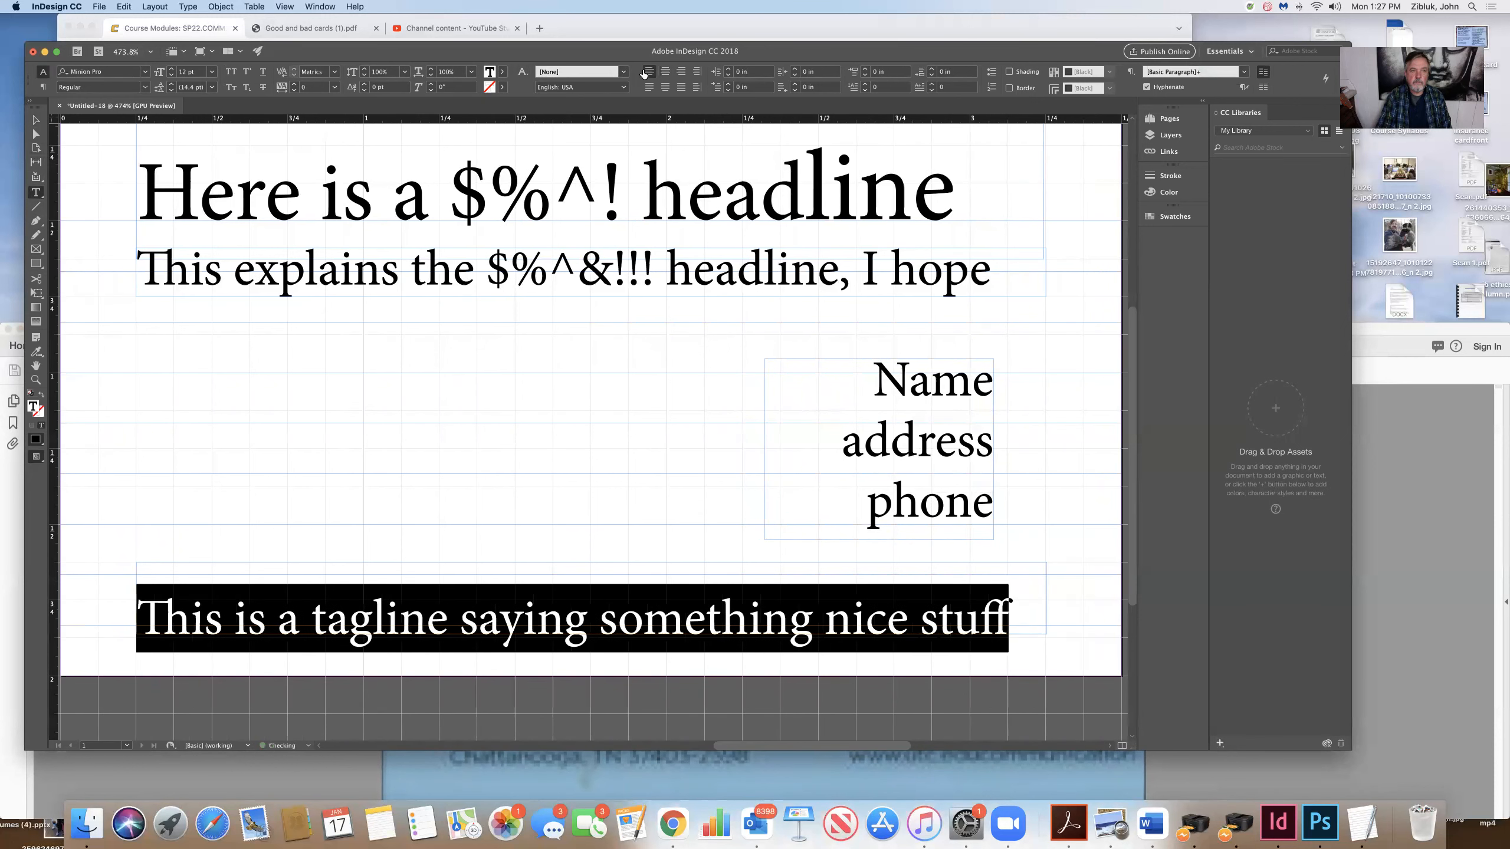
click(546, 257)
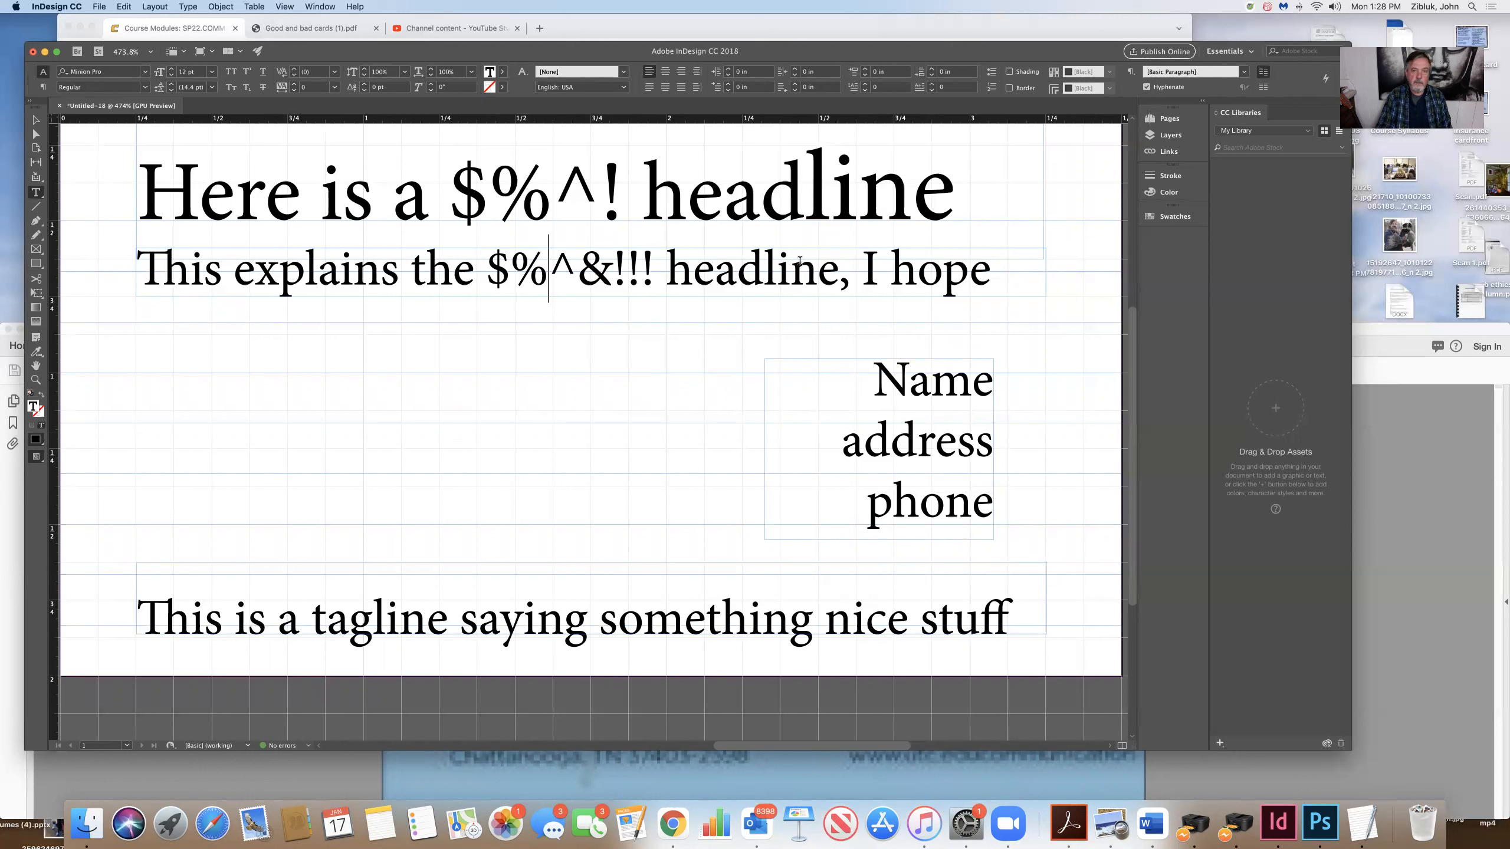
Step: Left-align the name, address and phone lines and move their frame flush with the headline's left edge, to about X 0.252 in and Y 0.928 in
drag(888, 414, 998, 495)
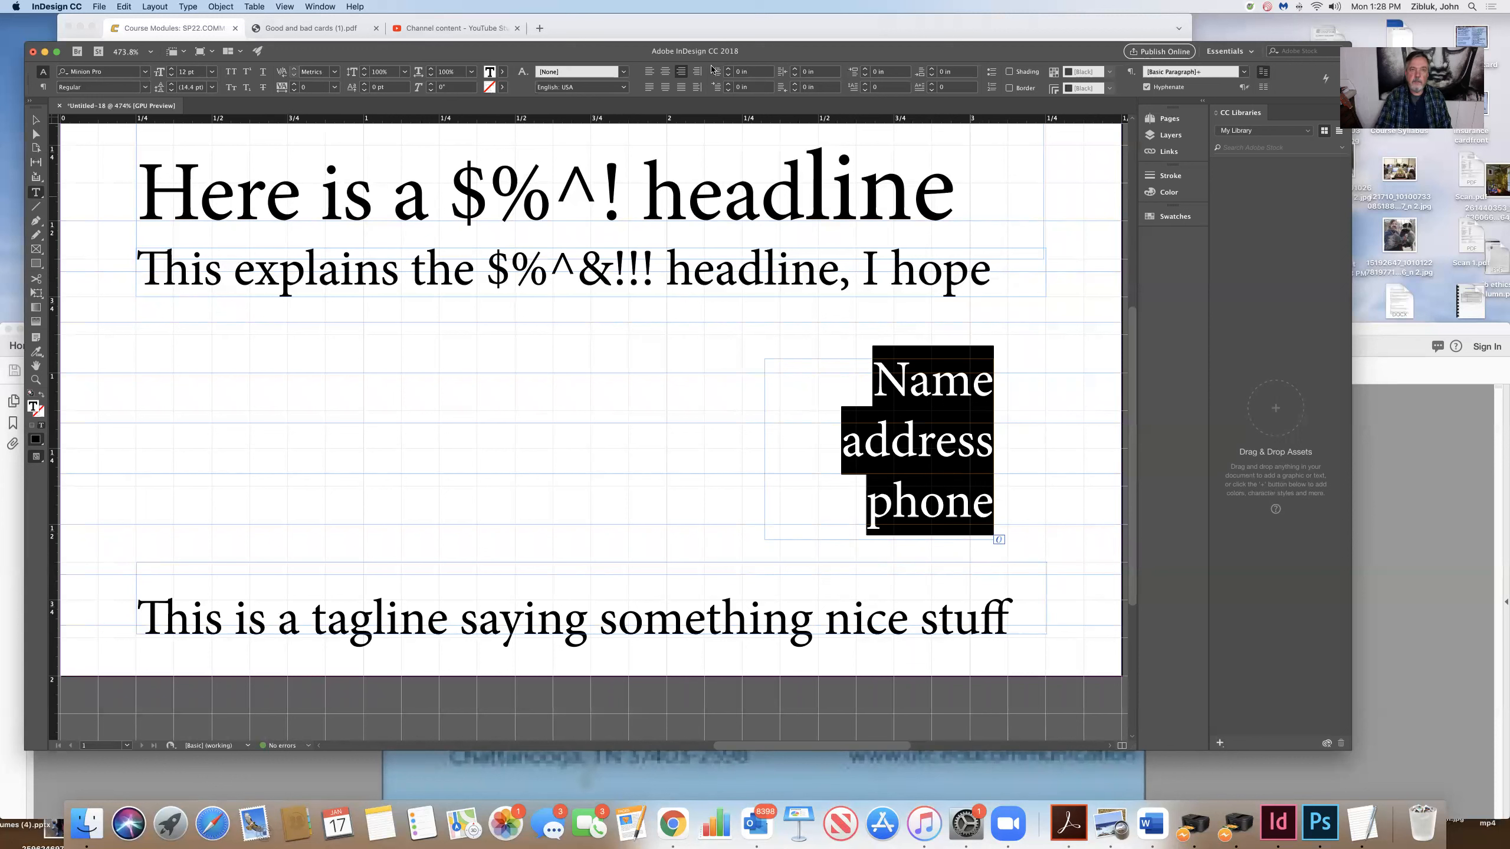
click(649, 71)
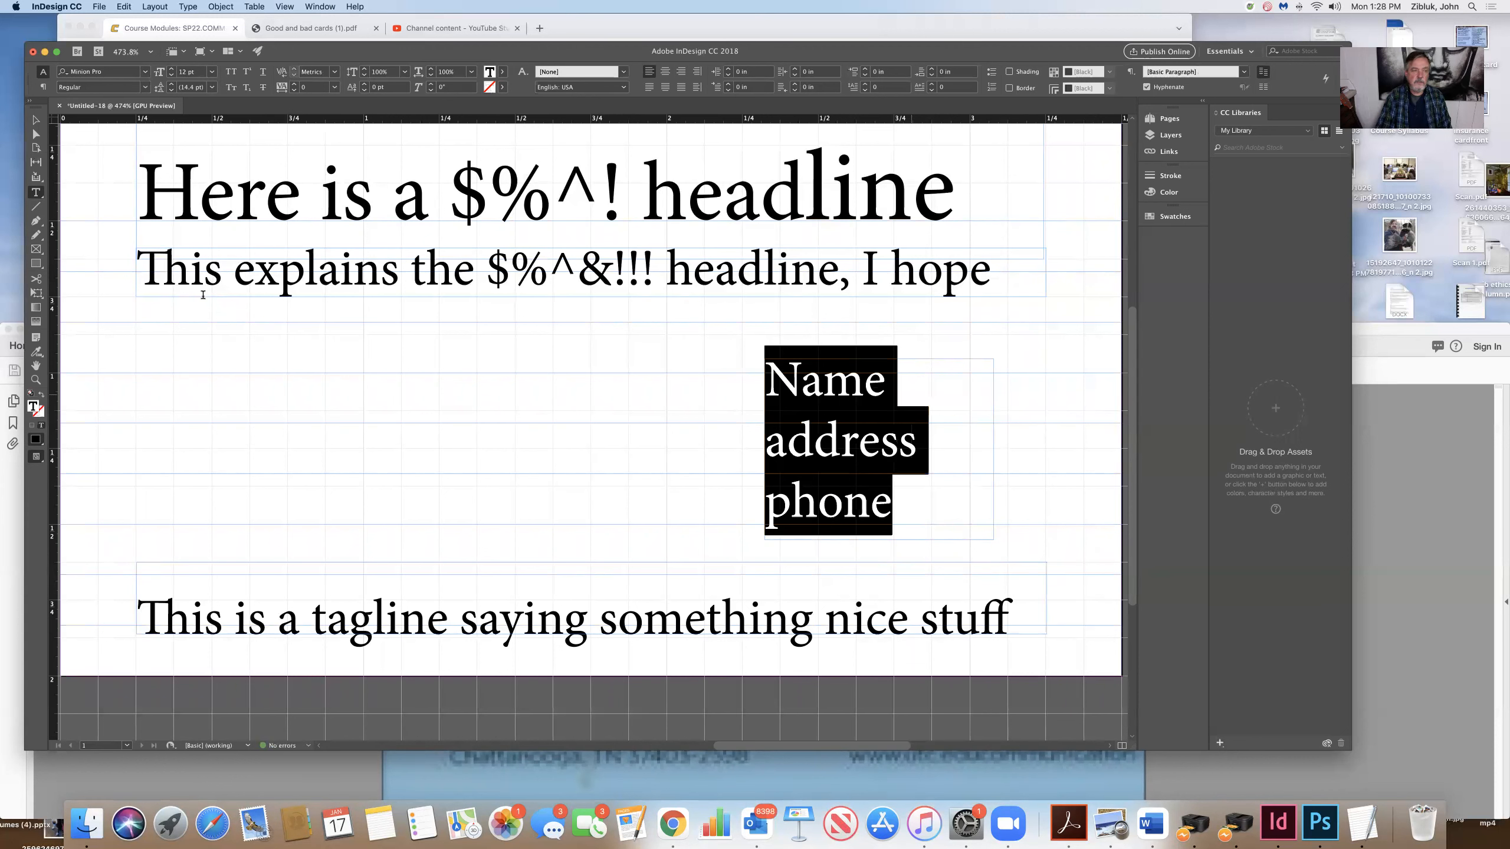
click(36, 120)
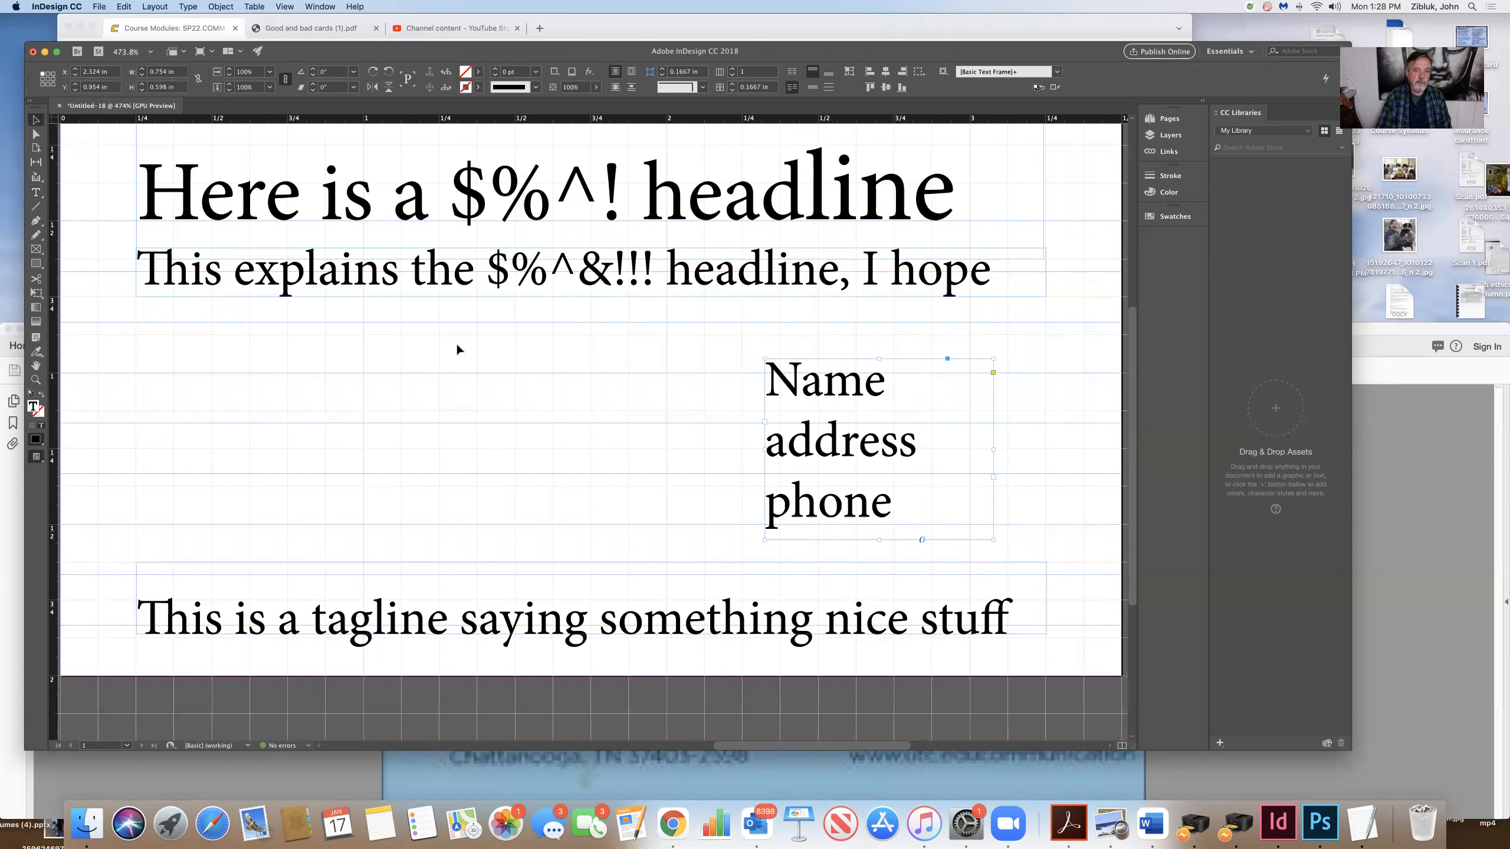
drag(821, 464, 187, 434)
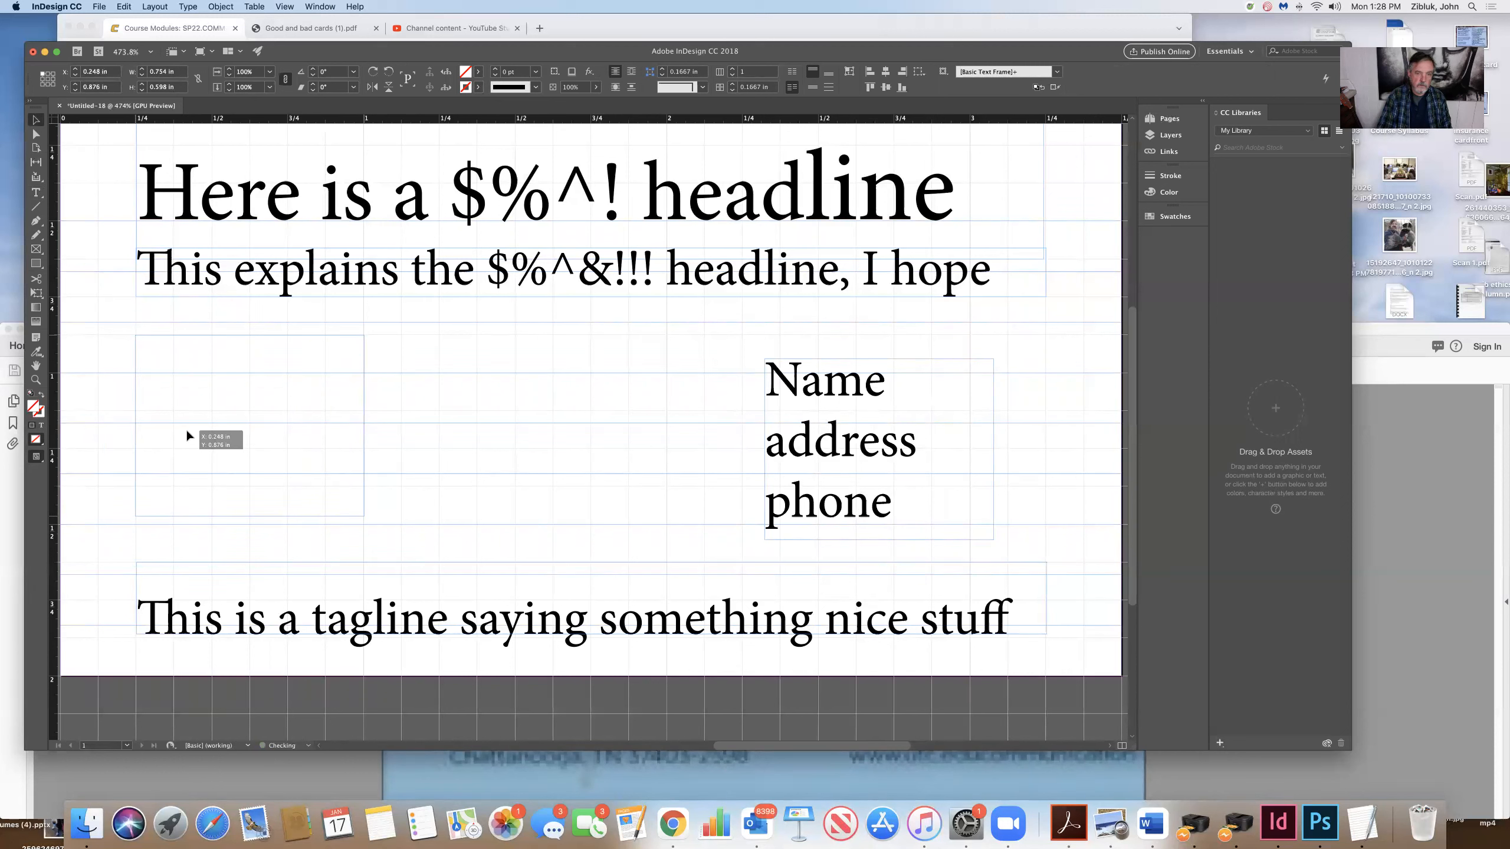
drag(187, 432, 187, 441)
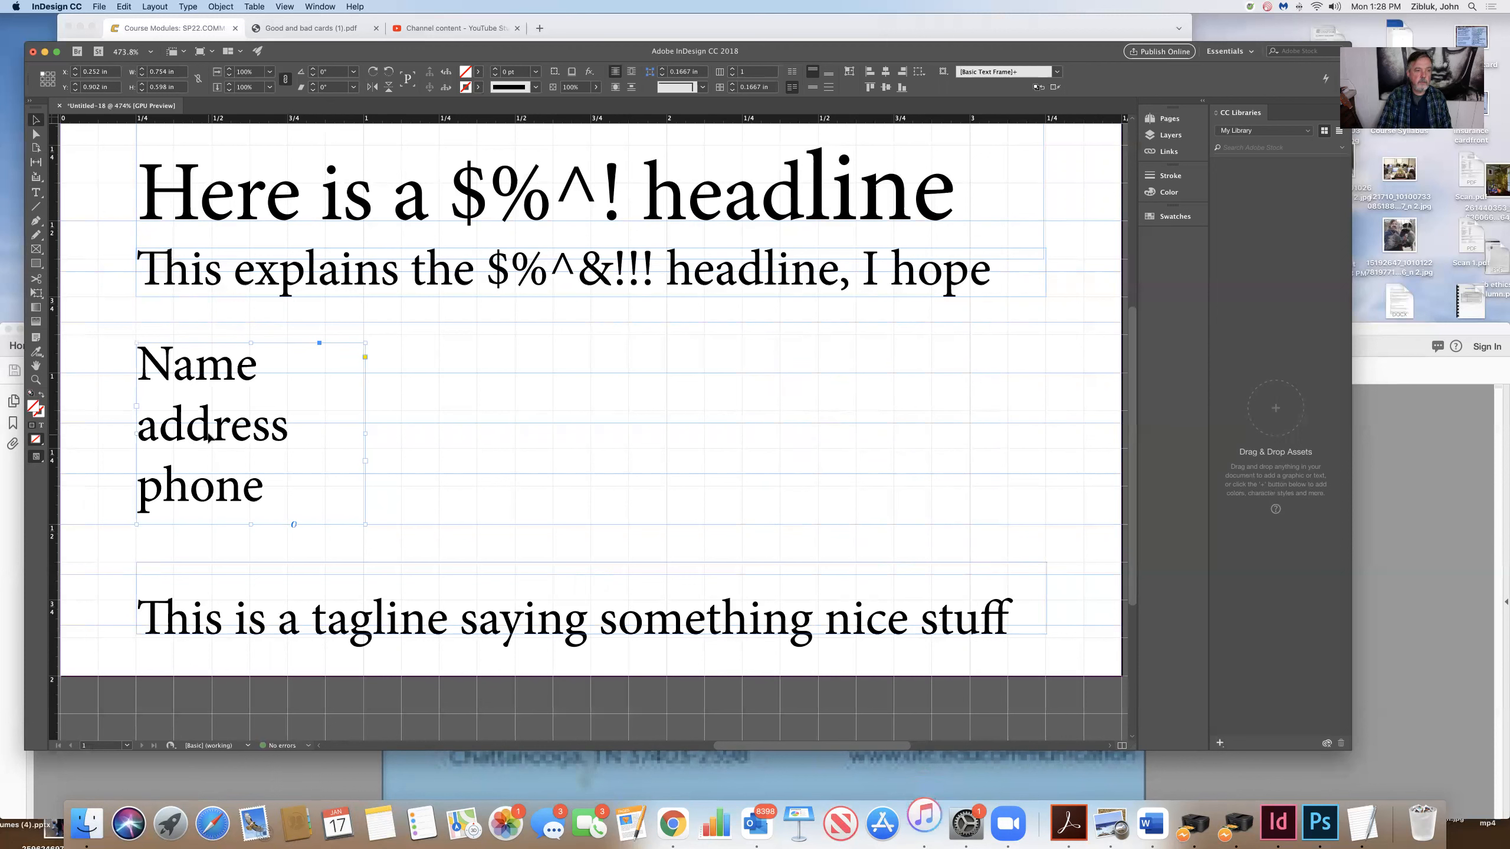
drag(208, 436, 210, 446)
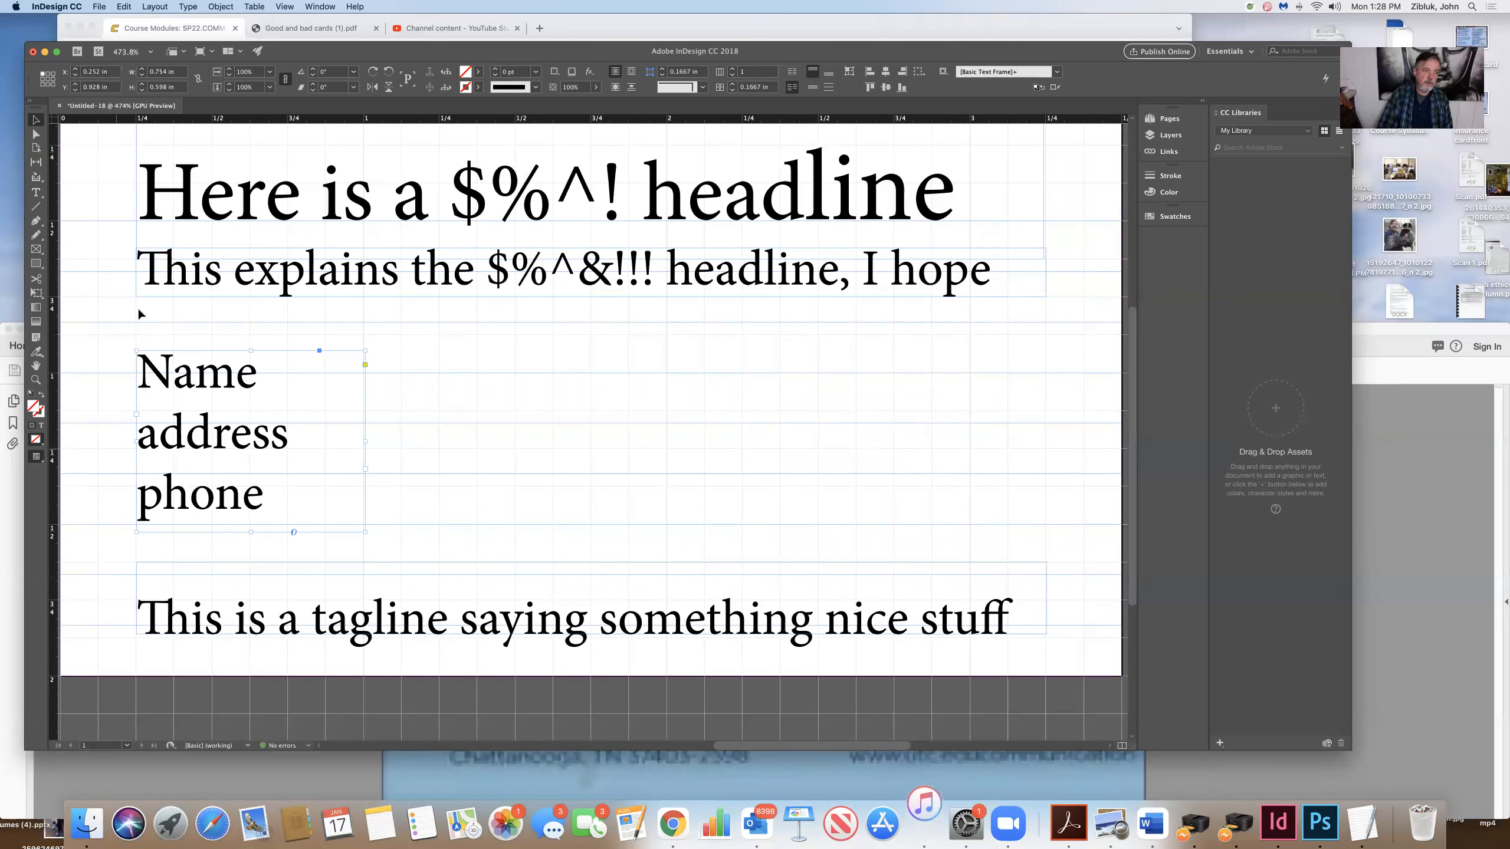
Step: Set the font size of the full tagline text to 10 pt
click(36, 194)
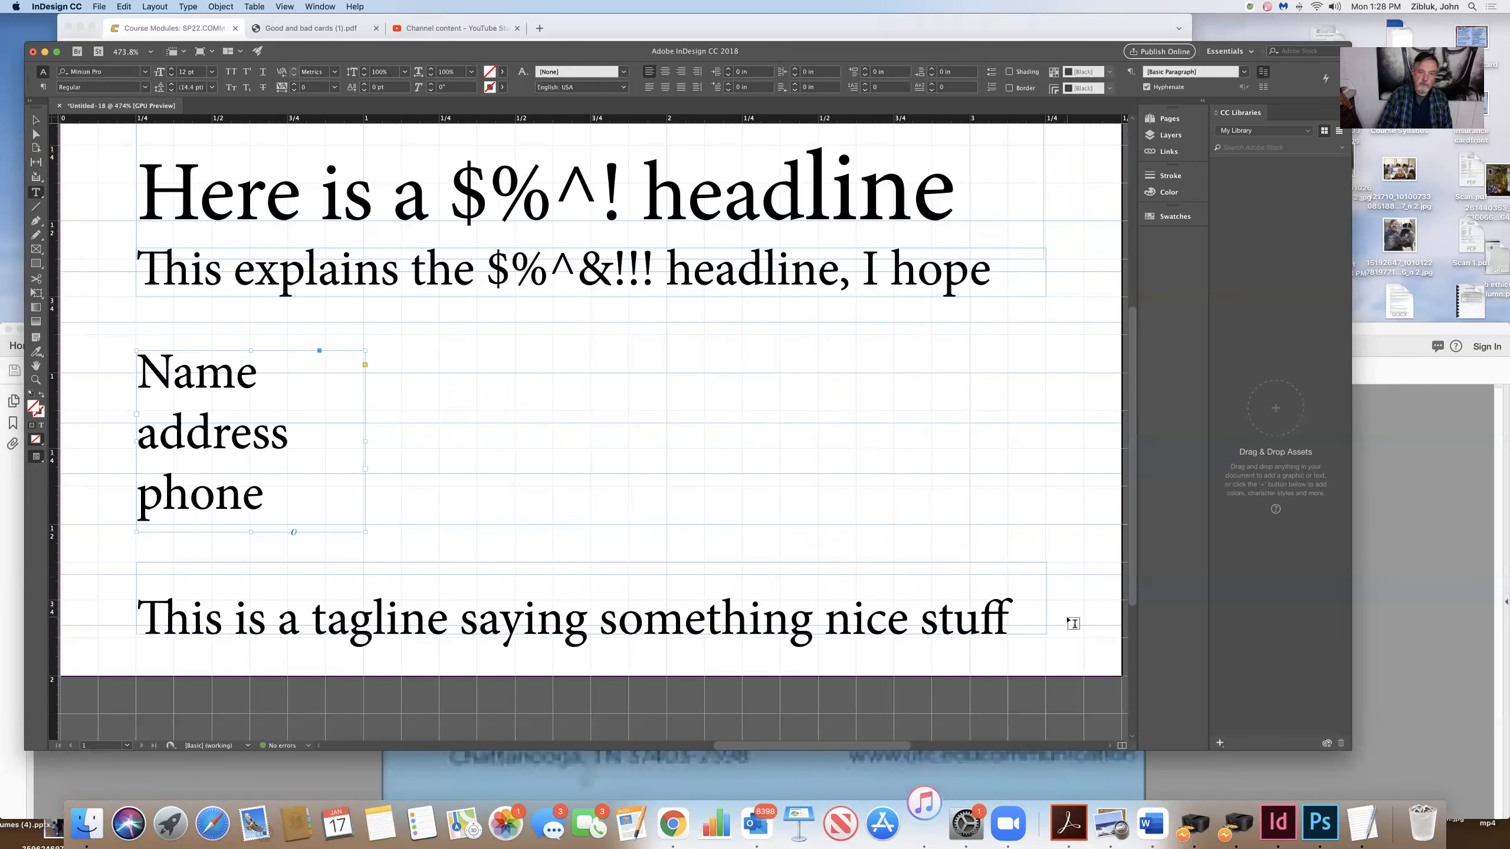
drag(1013, 614, 45, 569)
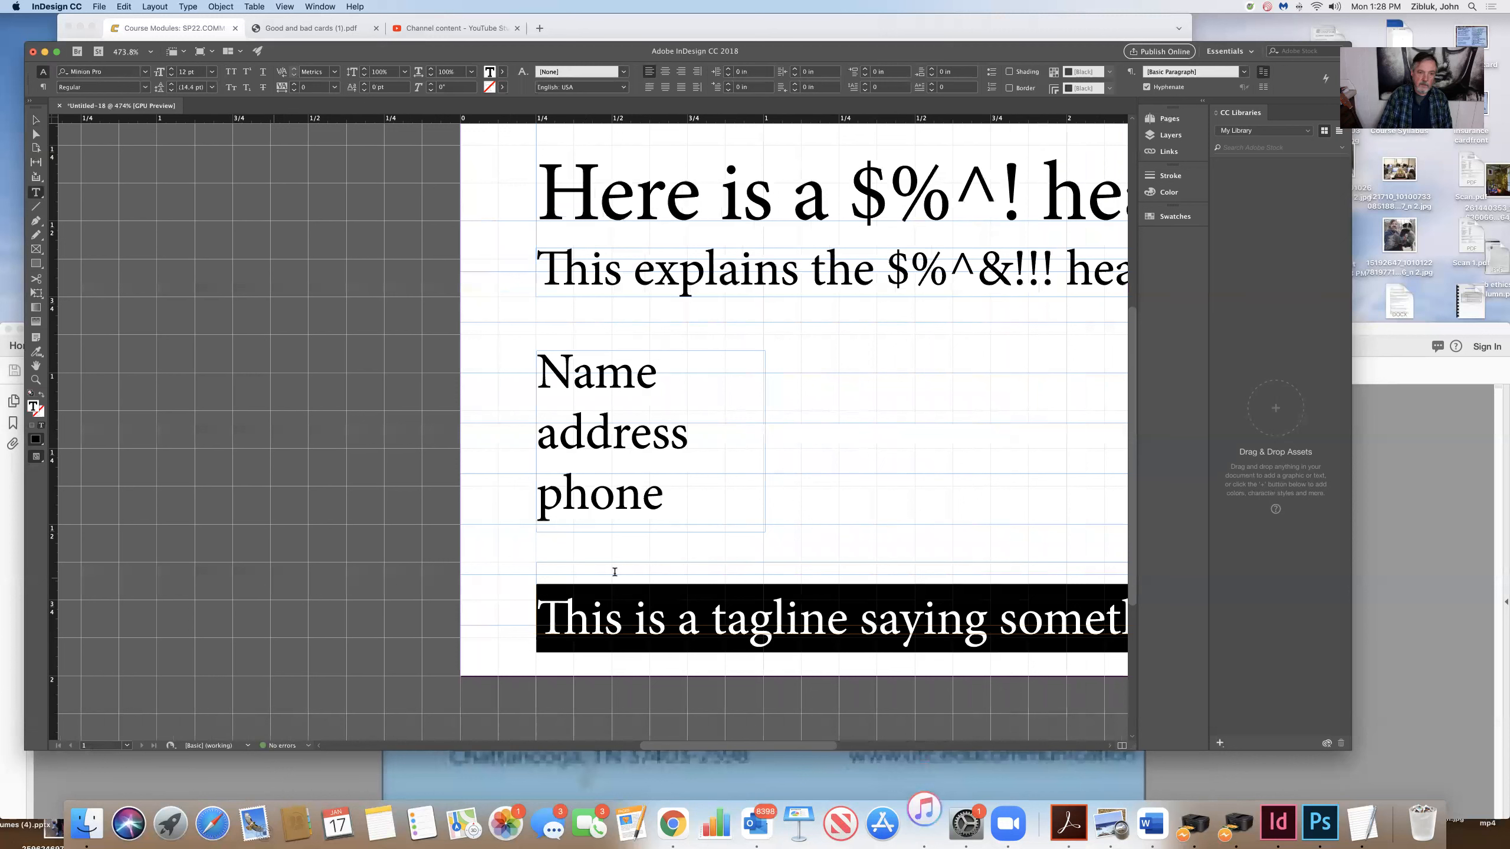
click(211, 71)
click(201, 137)
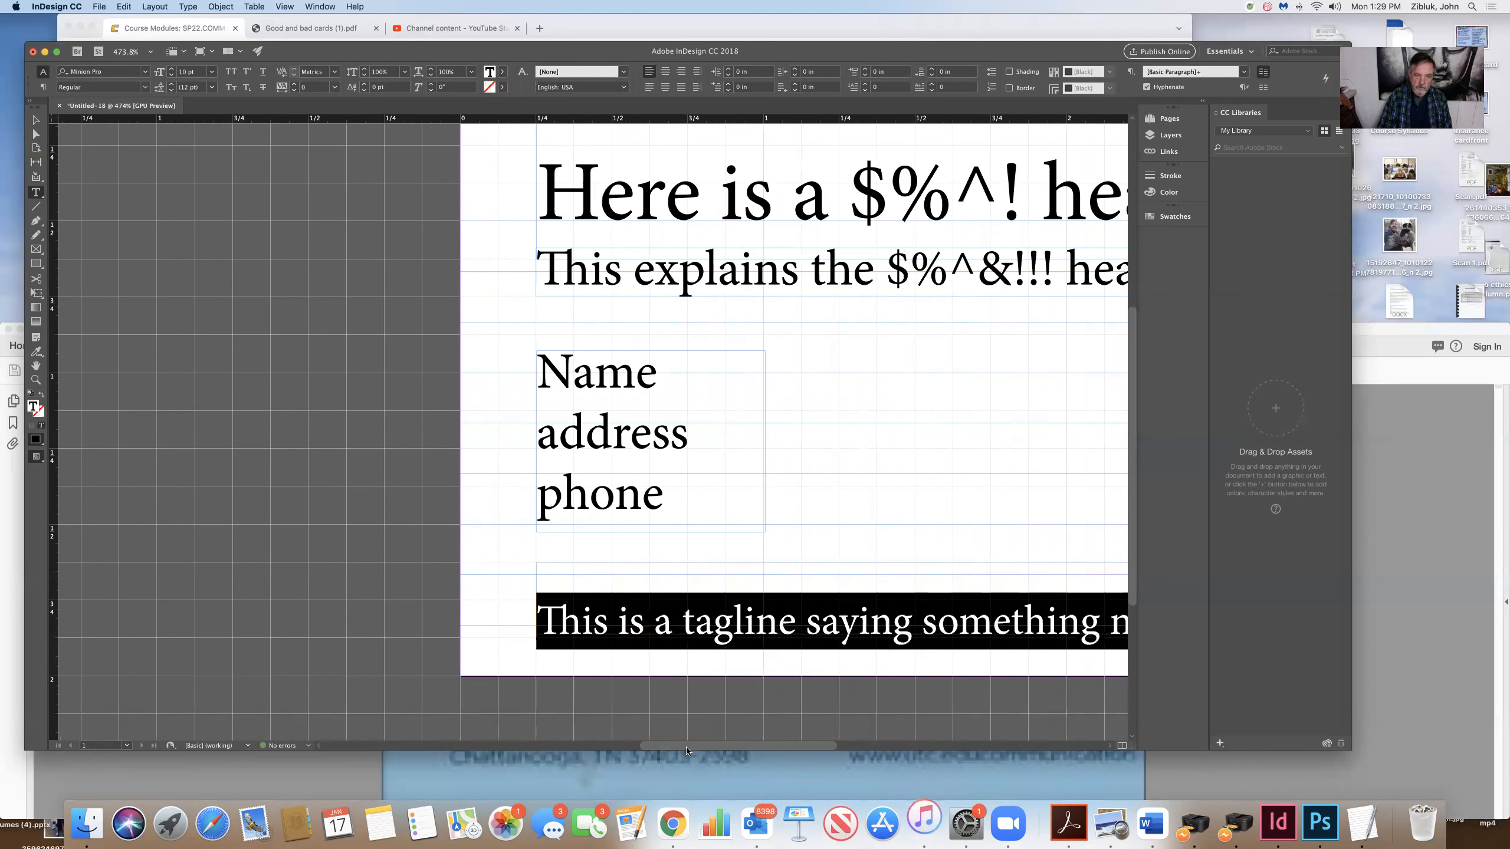
scroll(695, 731, right, 5)
scroll(698, 725, left, 1)
click(685, 716)
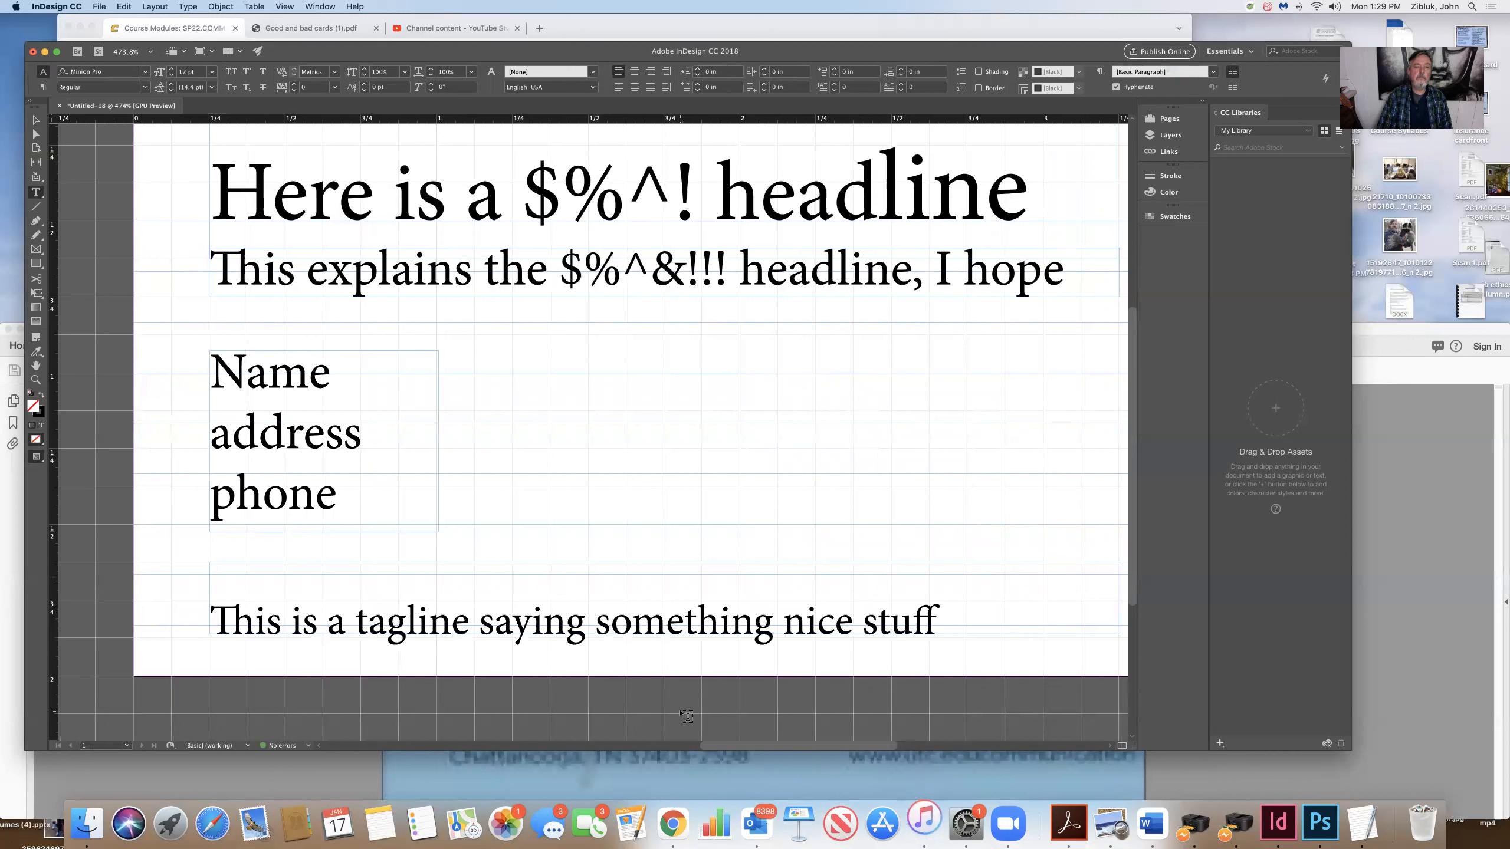
Step: Set the font style of the full tagline to Bold
drag(937, 610, 228, 607)
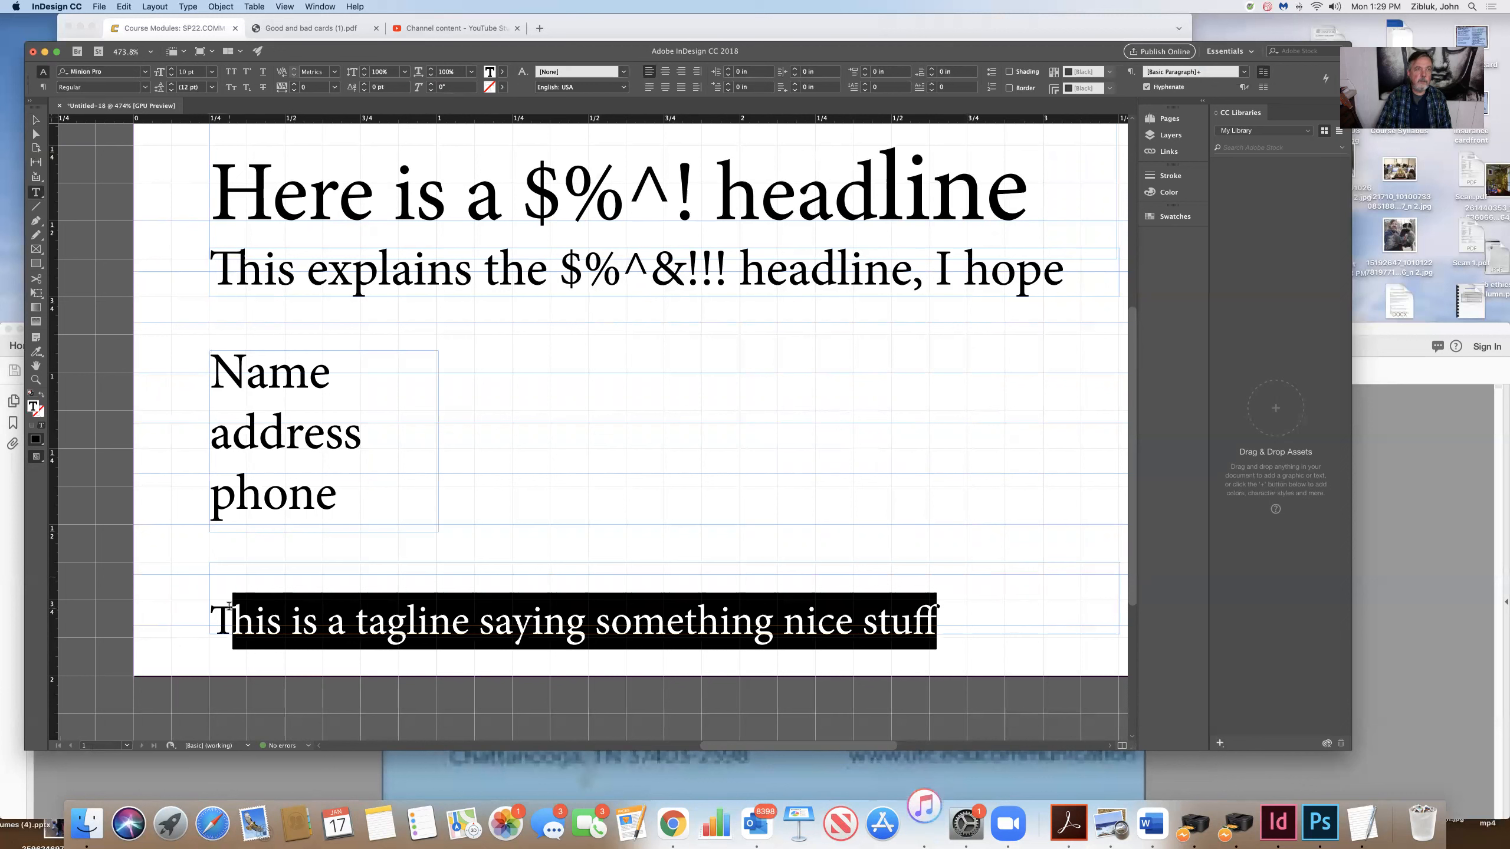
drag(229, 607, 208, 608)
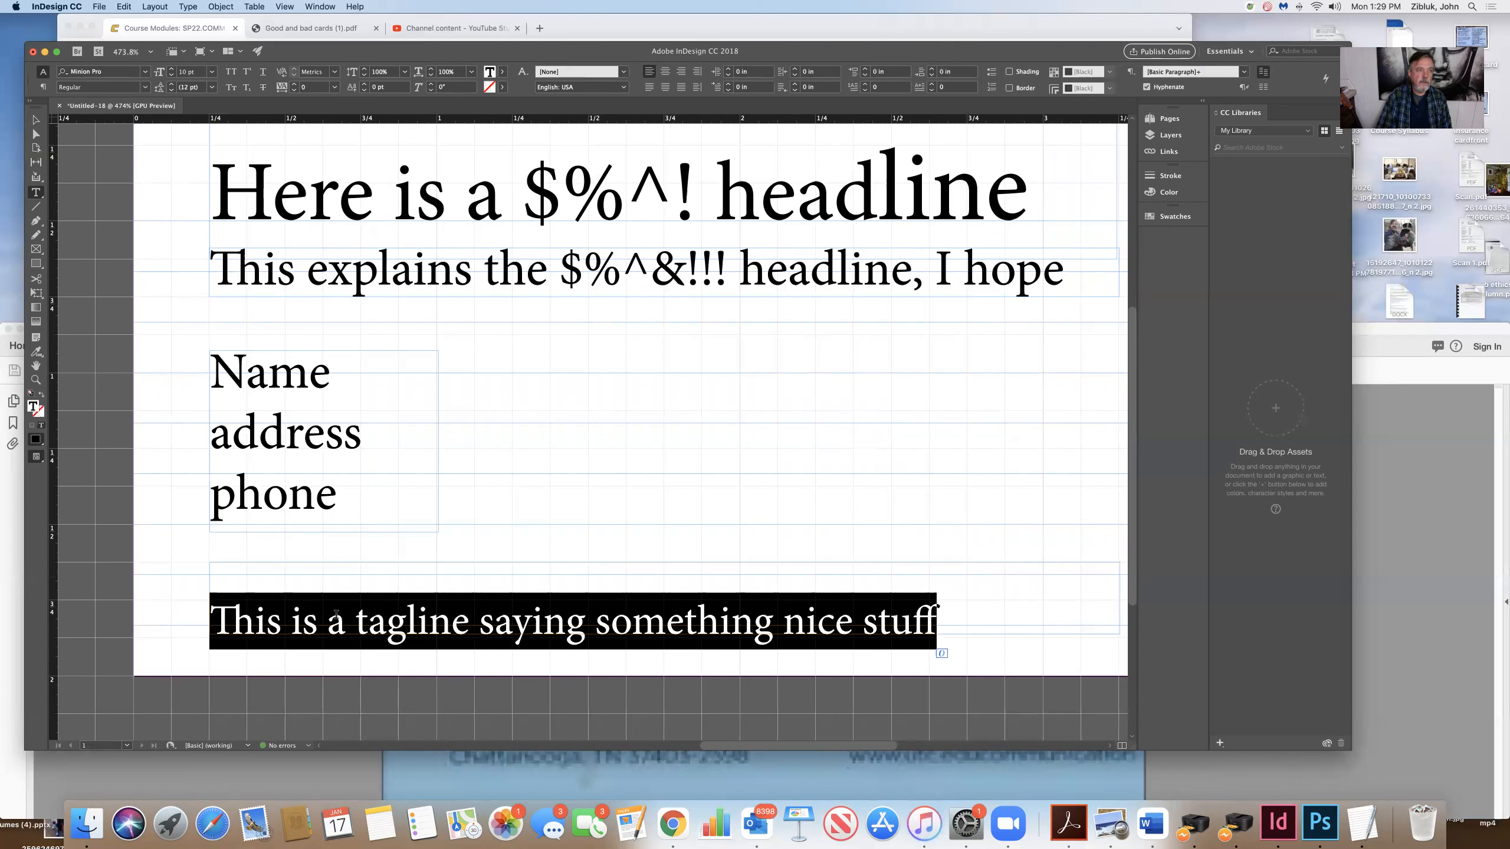
click(145, 87)
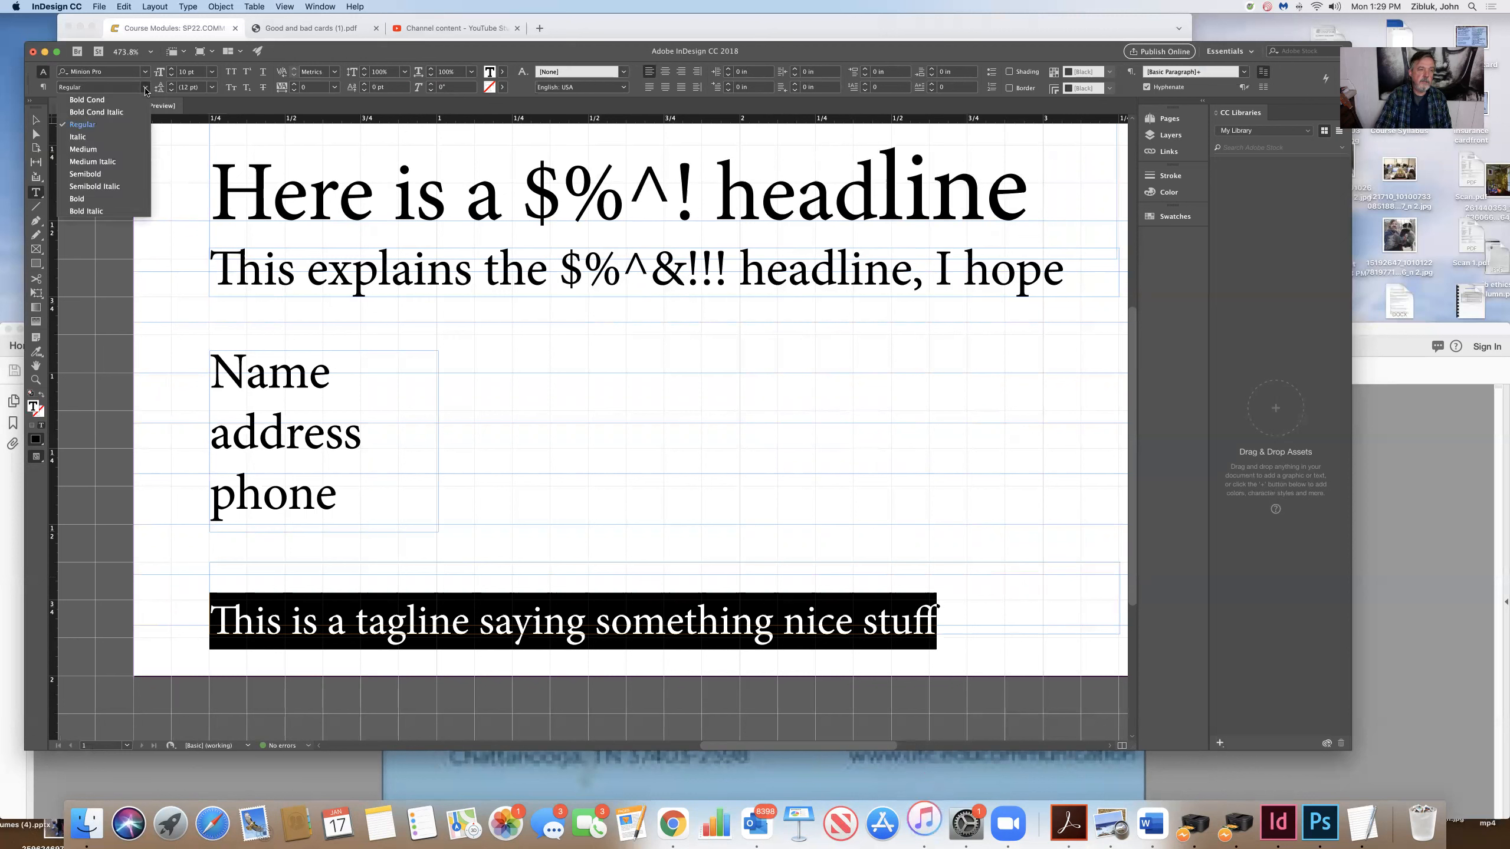
click(107, 201)
click(394, 331)
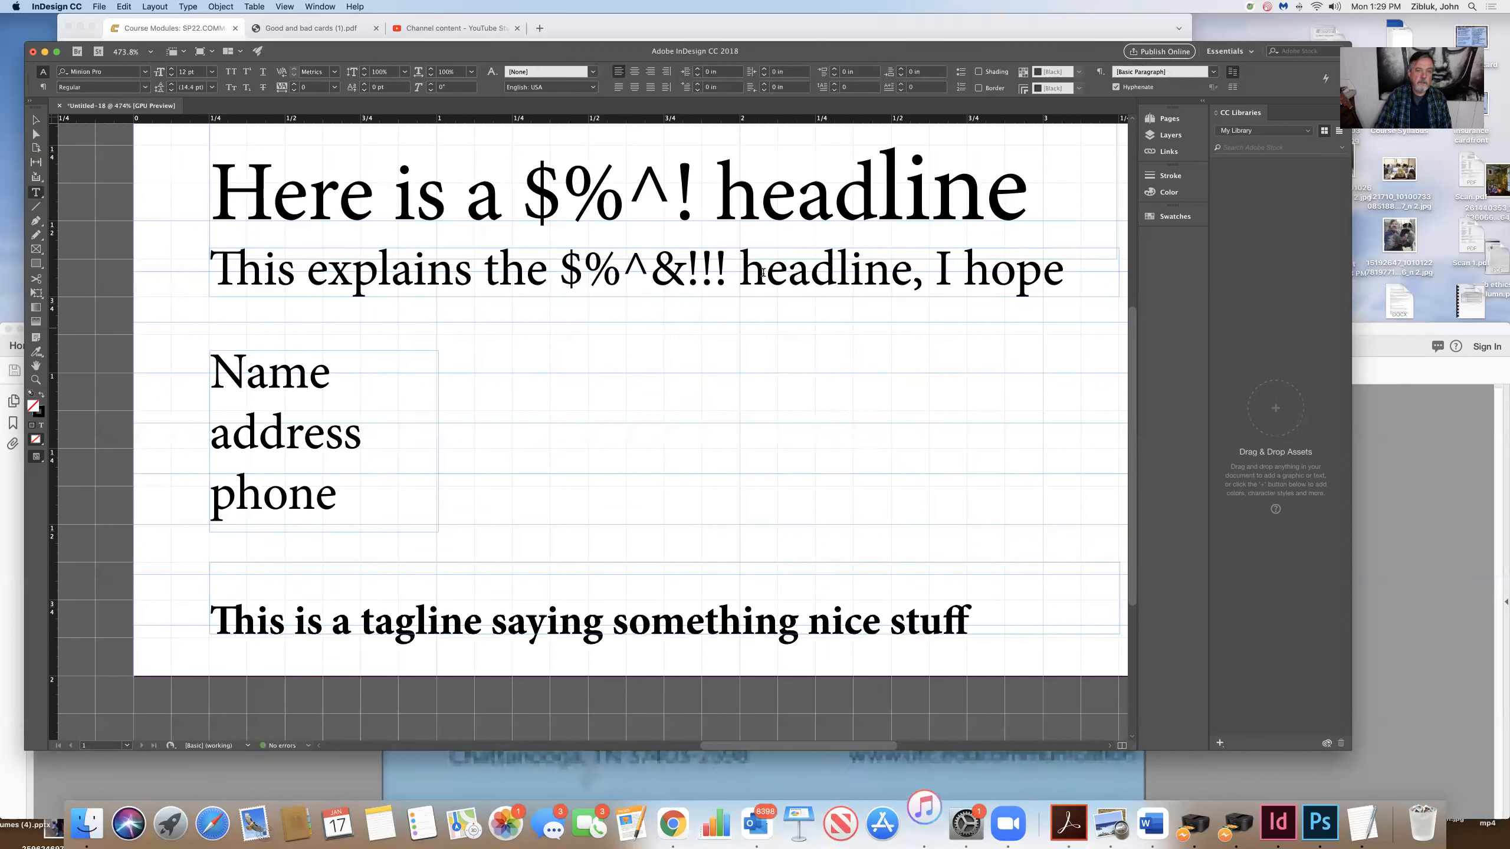
Step: Set the font style of the headline "Here is a $%^! headline" to Bold
drag(1027, 194, 204, 222)
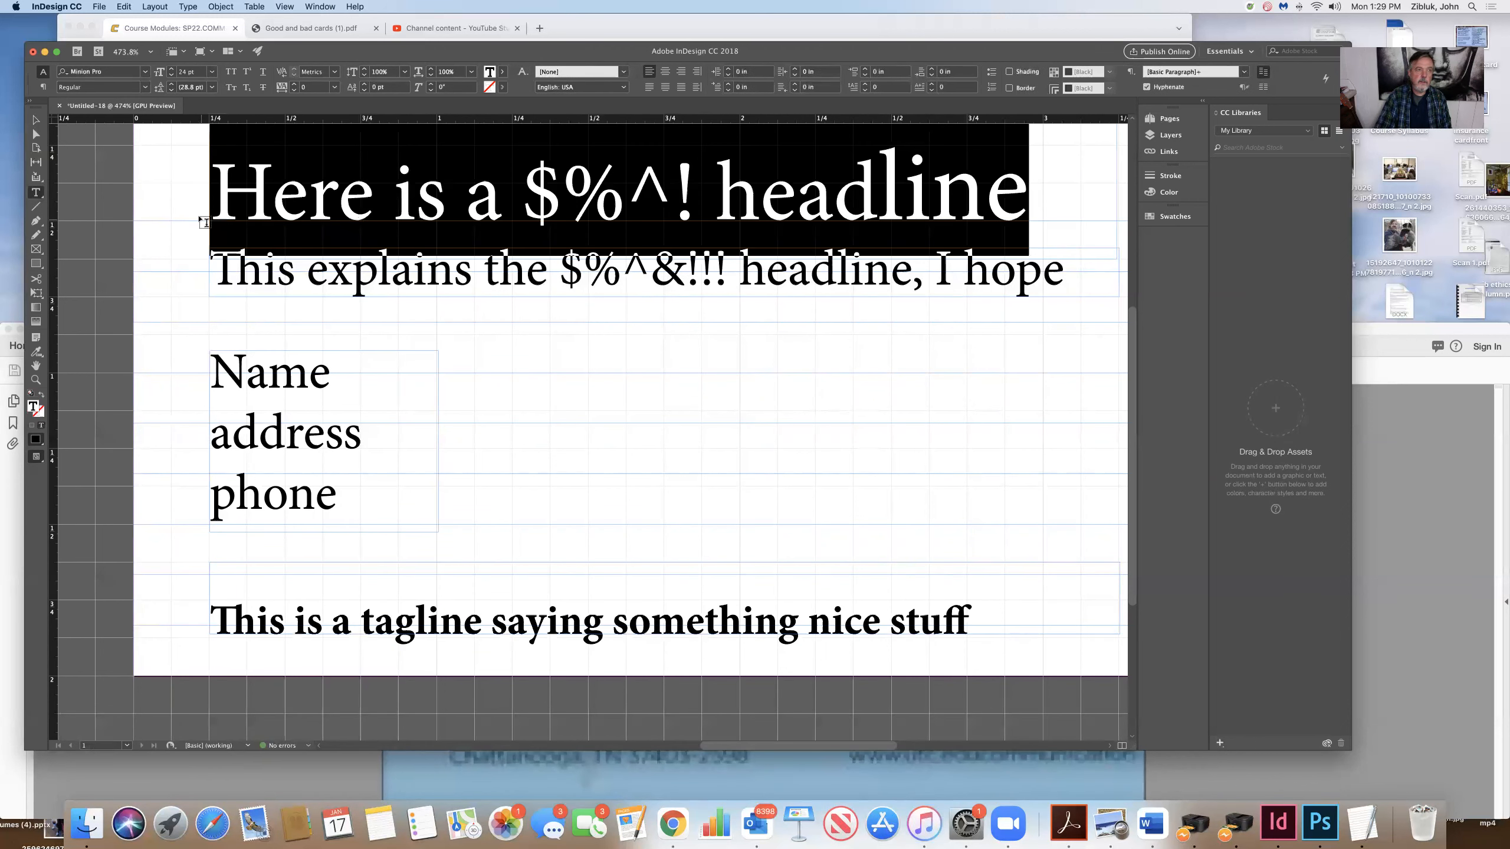
click(145, 88)
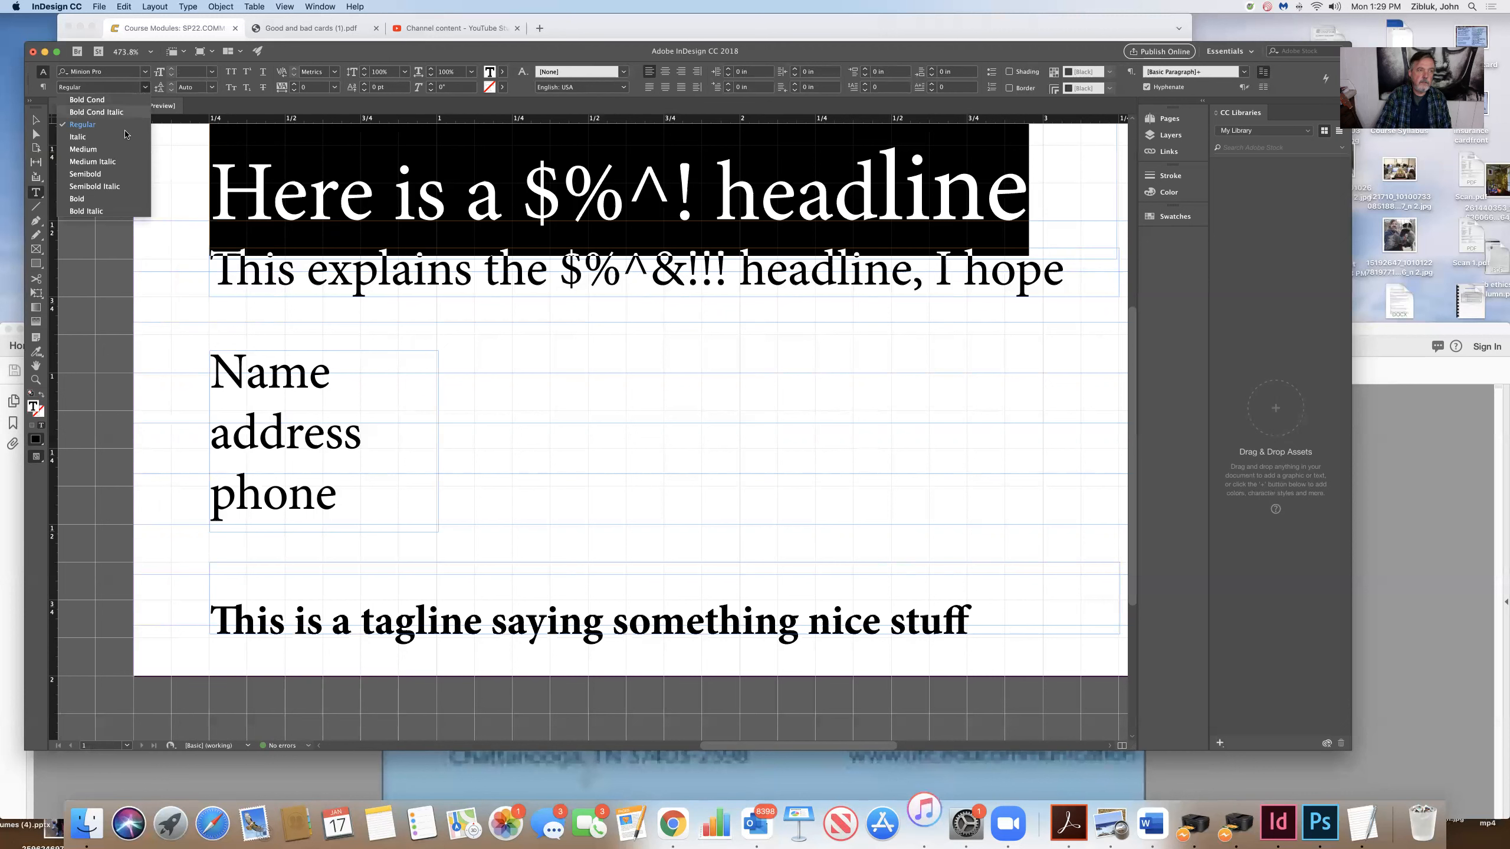
click(115, 203)
click(122, 208)
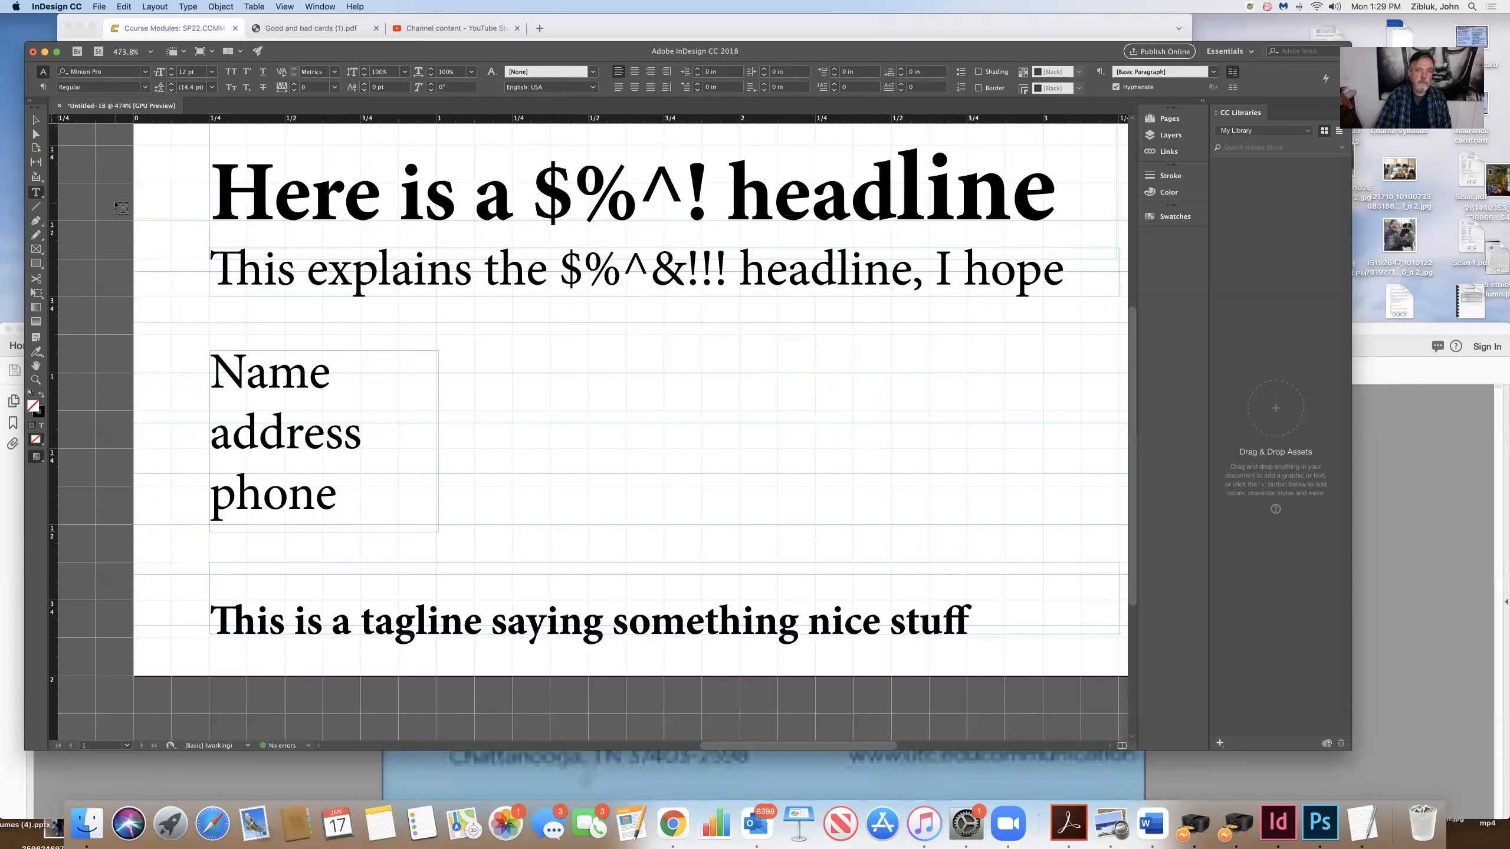